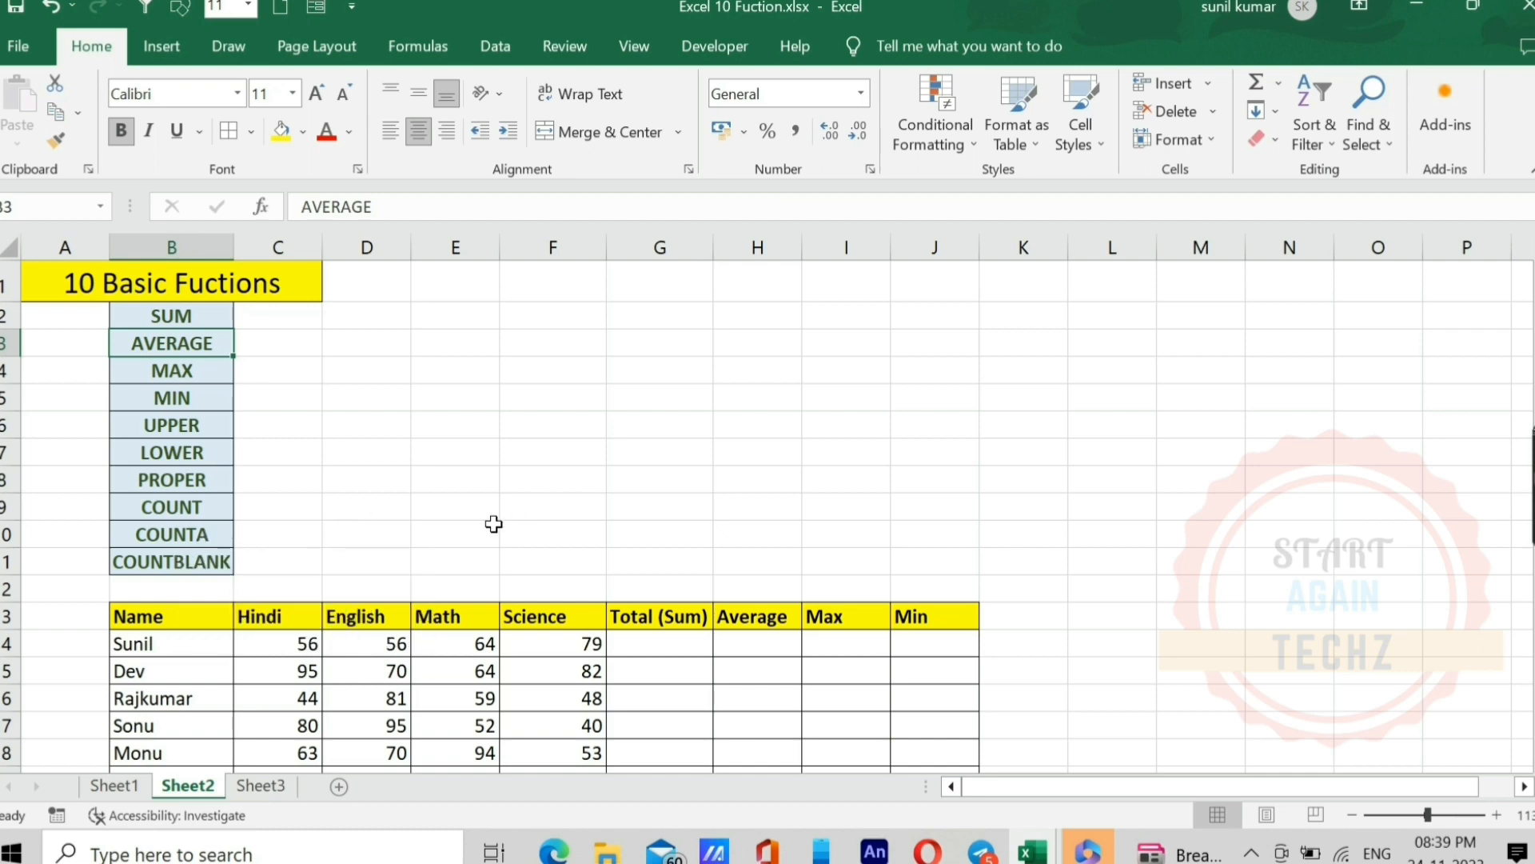
Step: Total the first student's four subject marks in G14 with AutoSum
{"action": "scroll", "coordinate": [494, 525], "scroll_direction": "down", "scroll_amount": 1}
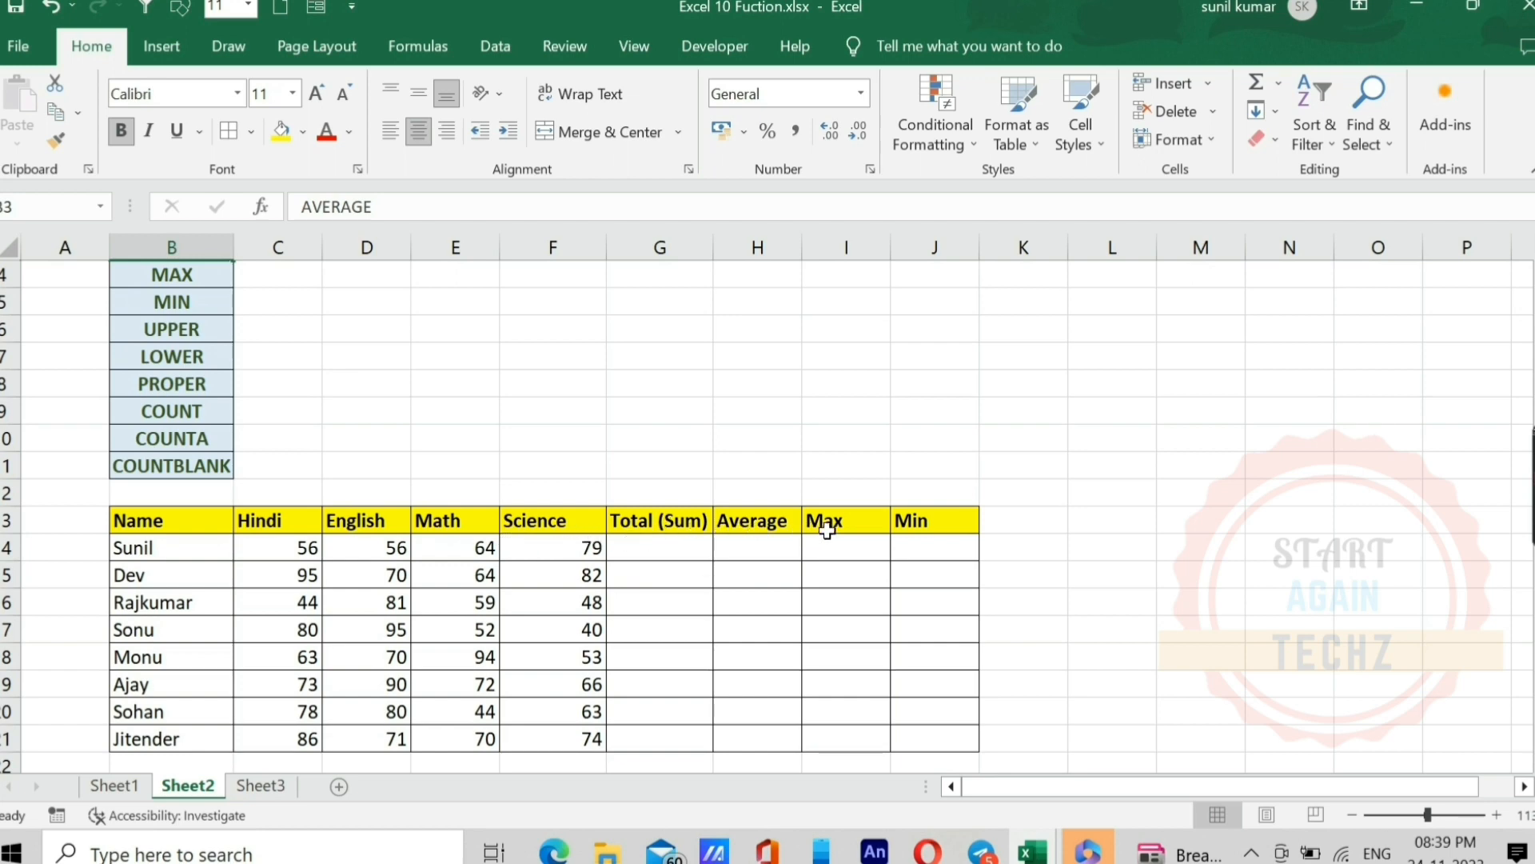
{"action": "left_click", "coordinate": [661, 549]}
{"action": "scroll", "coordinate": [661, 550], "scroll_direction": "down", "scroll_amount": 2}
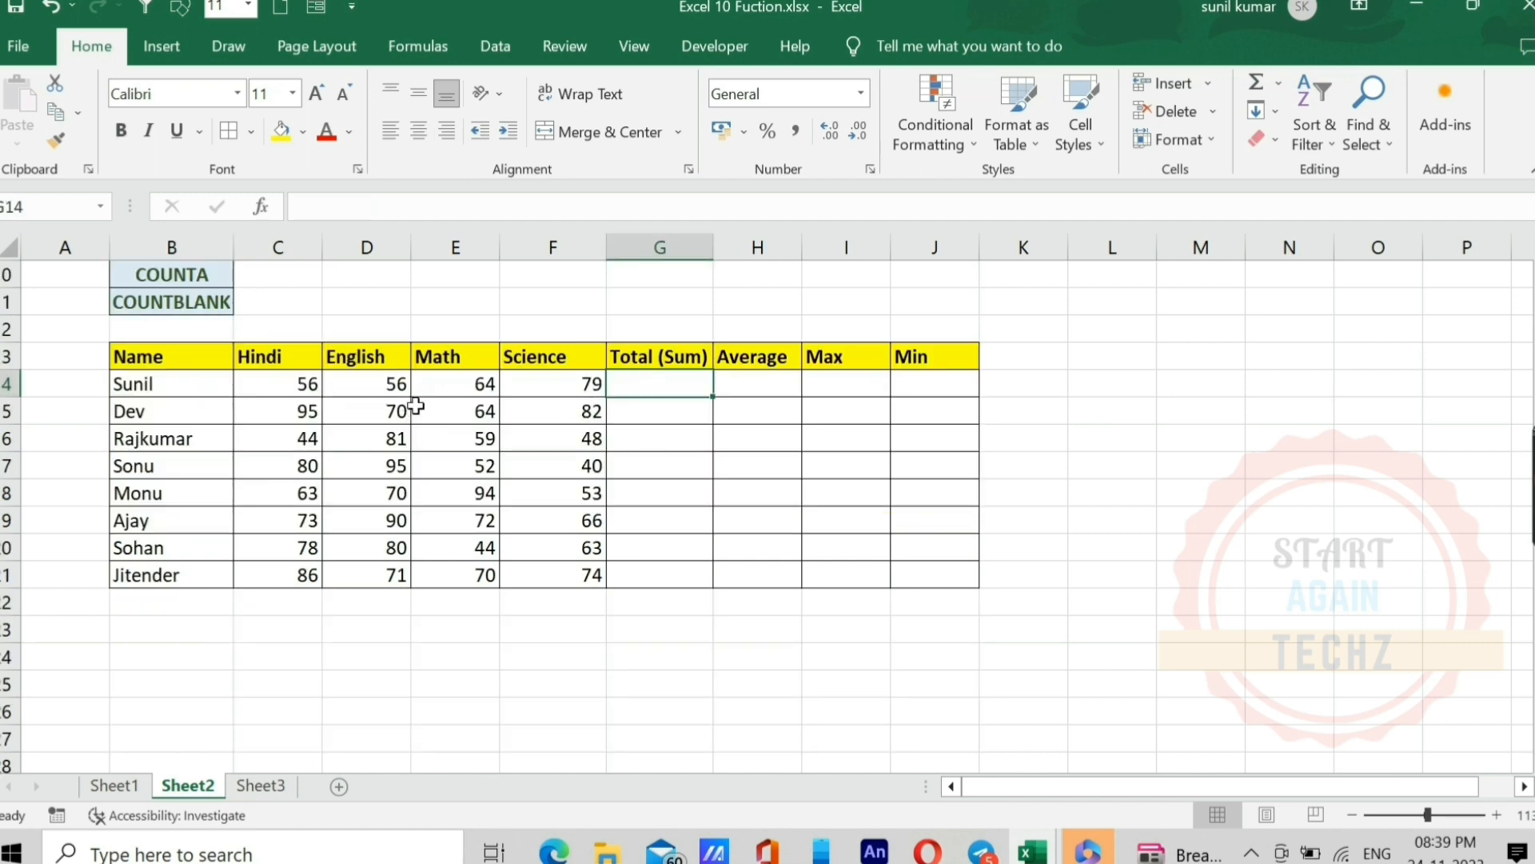
{"action": "left_click_drag", "start_coordinate": [148, 389], "coordinate": [160, 492]}
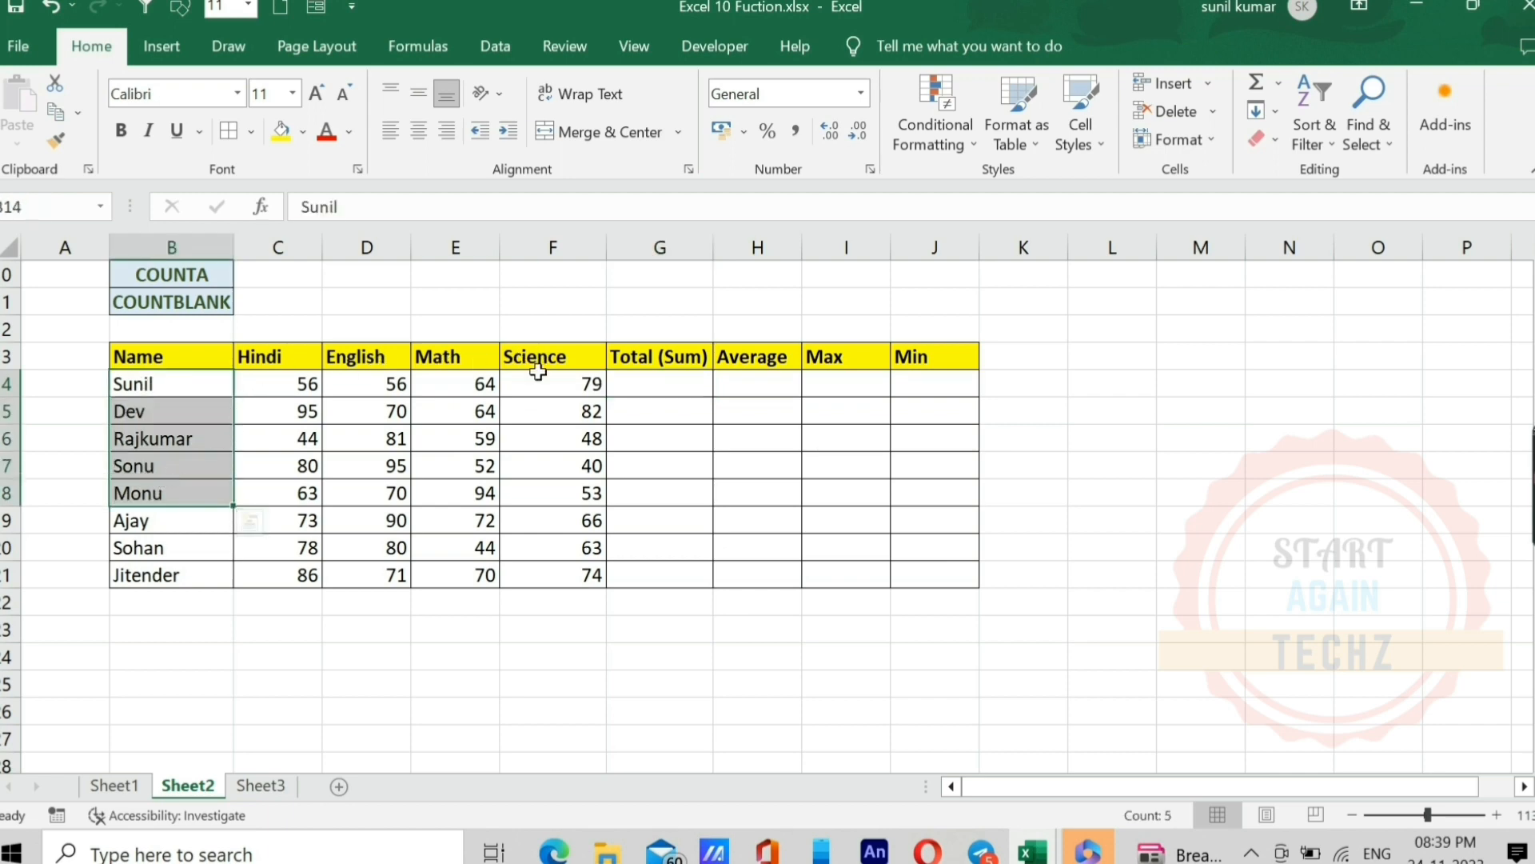
{"action": "left_click", "coordinate": [645, 385]}
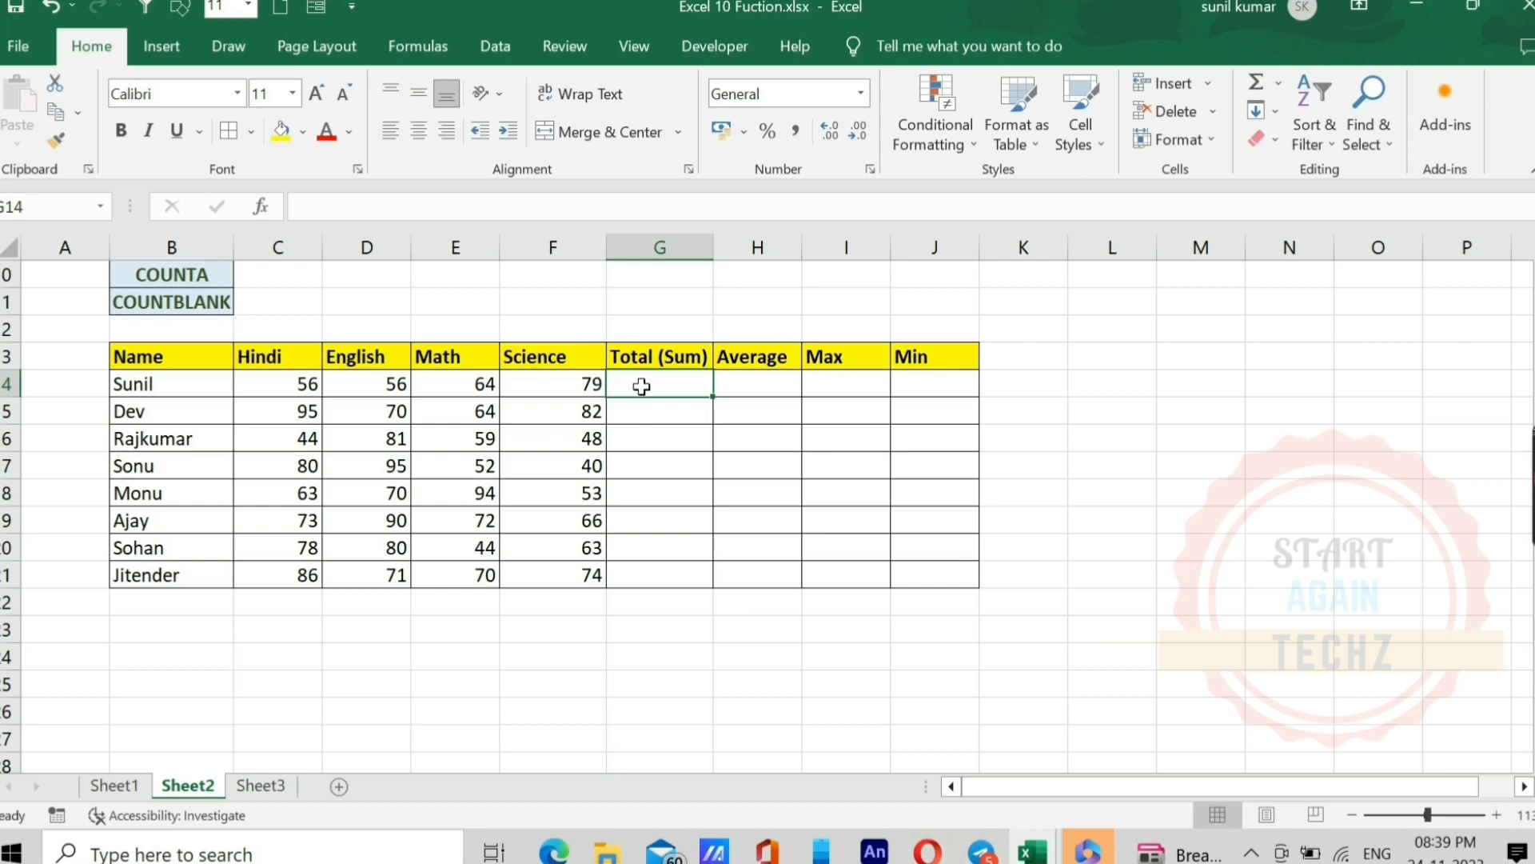
{"action": "key", "text": "alt+equal"}
{"action": "key", "text": "Return"}
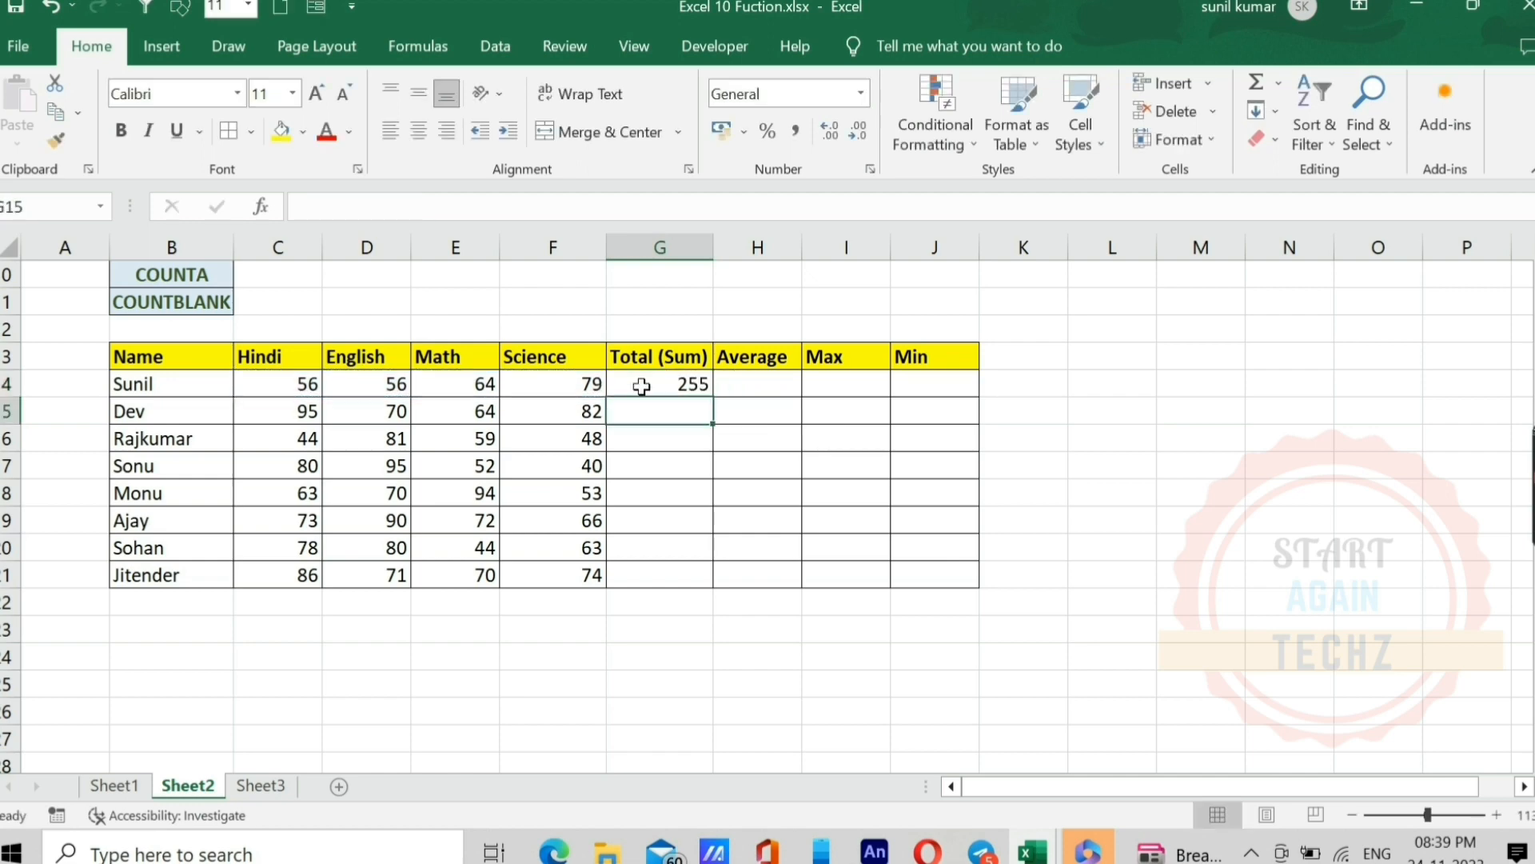
Step: Enter the formula =SUM(C14:F14) in G14 to total the first student's subject marks
{"action": "left_click", "coordinate": [643, 387]}
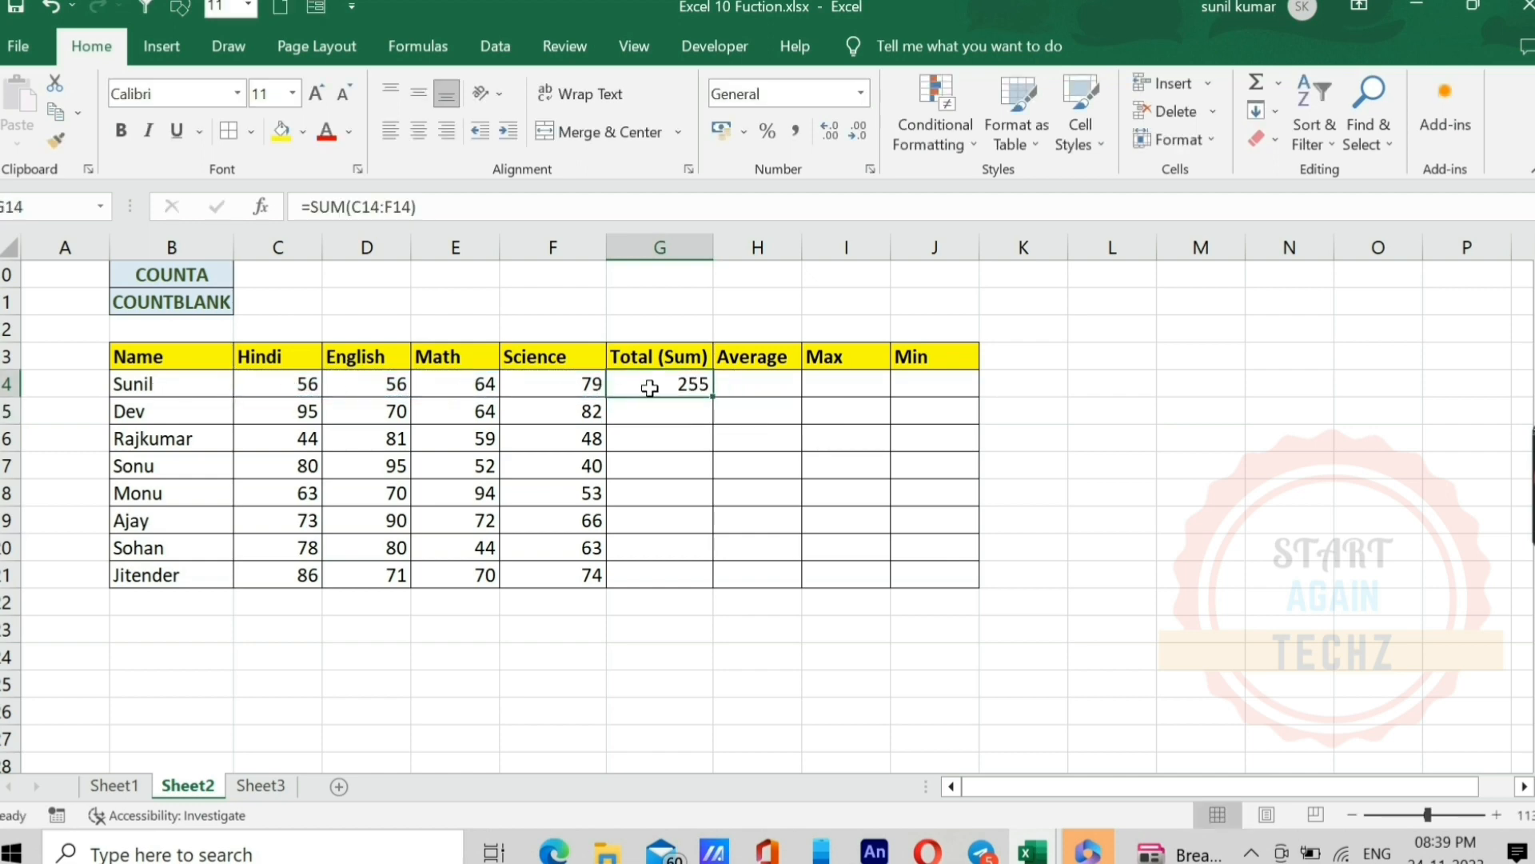
{"action": "type", "text": "="}
{"action": "key", "text": "Escape"}
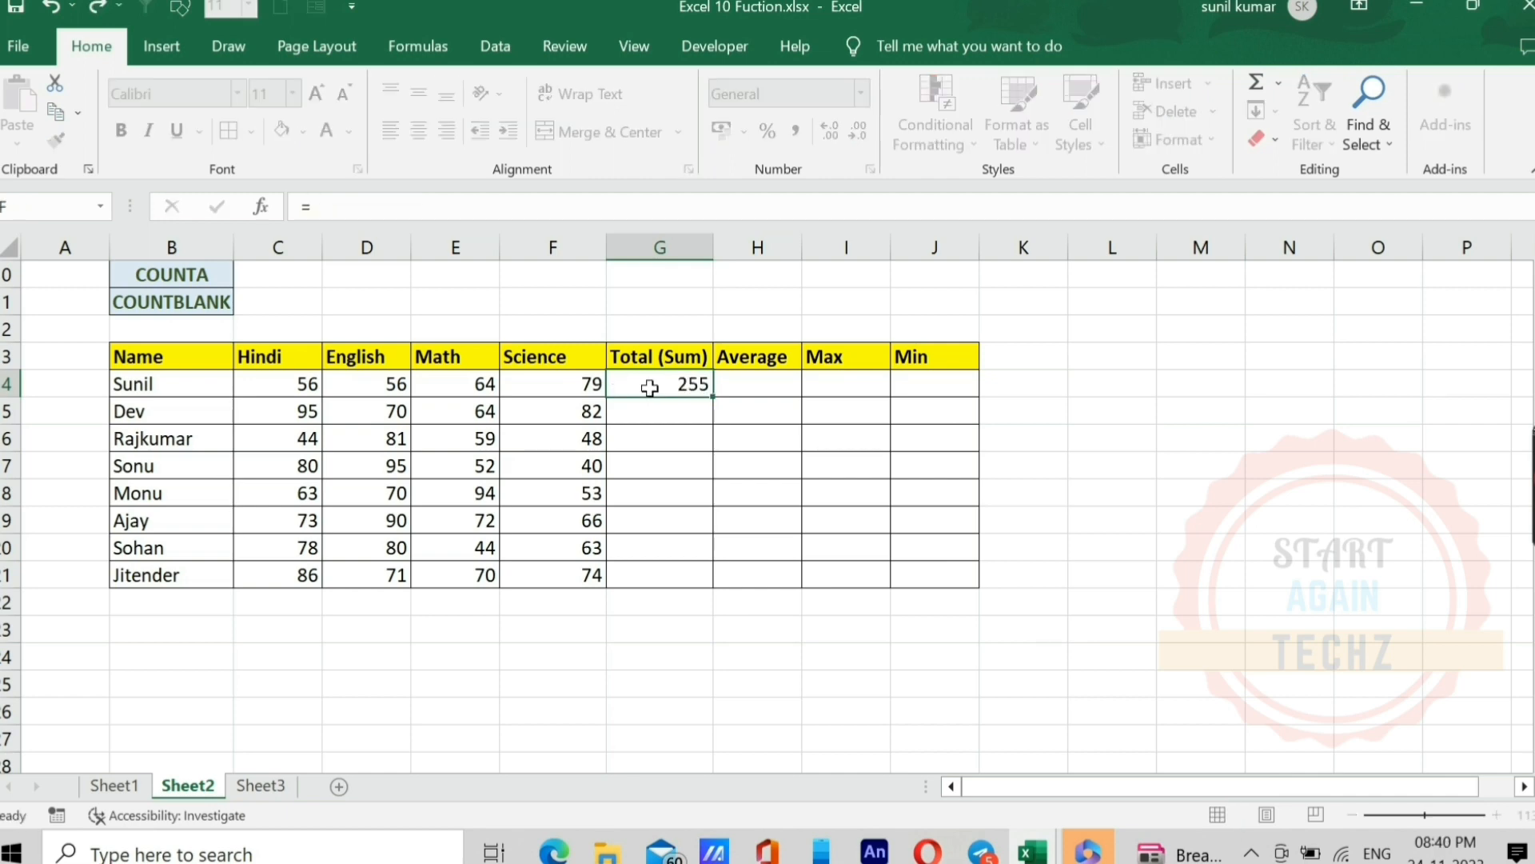
{"action": "type", "text": "=sum"}
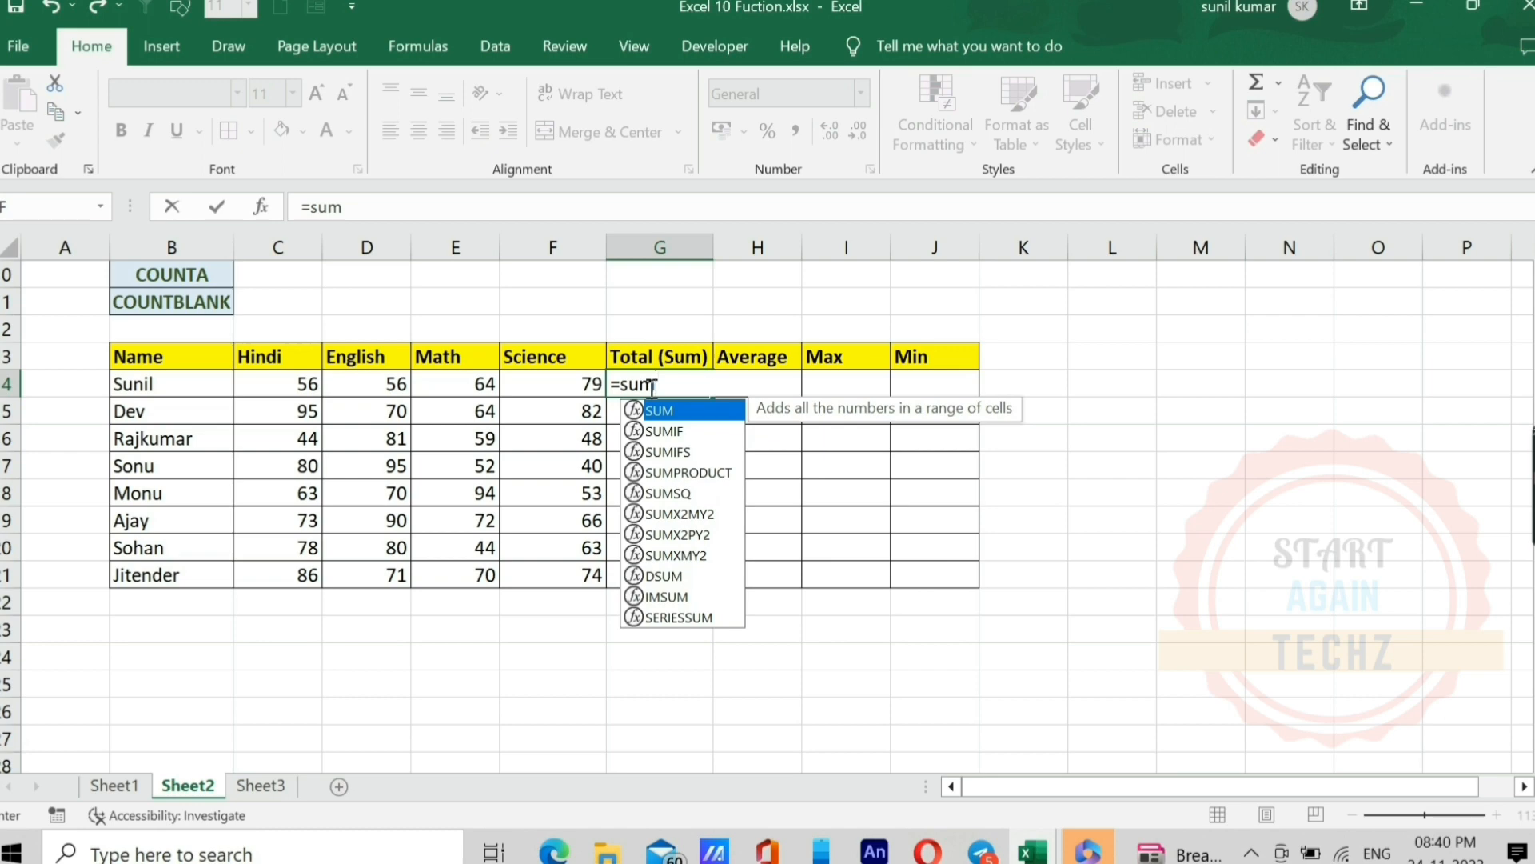
{"action": "key", "text": "Tab"}
{"action": "key", "text": "Left"}
{"action": "key", "text": "Left"}
{"action": "key", "text": "Left"}
{"action": "key", "text": "Left"}
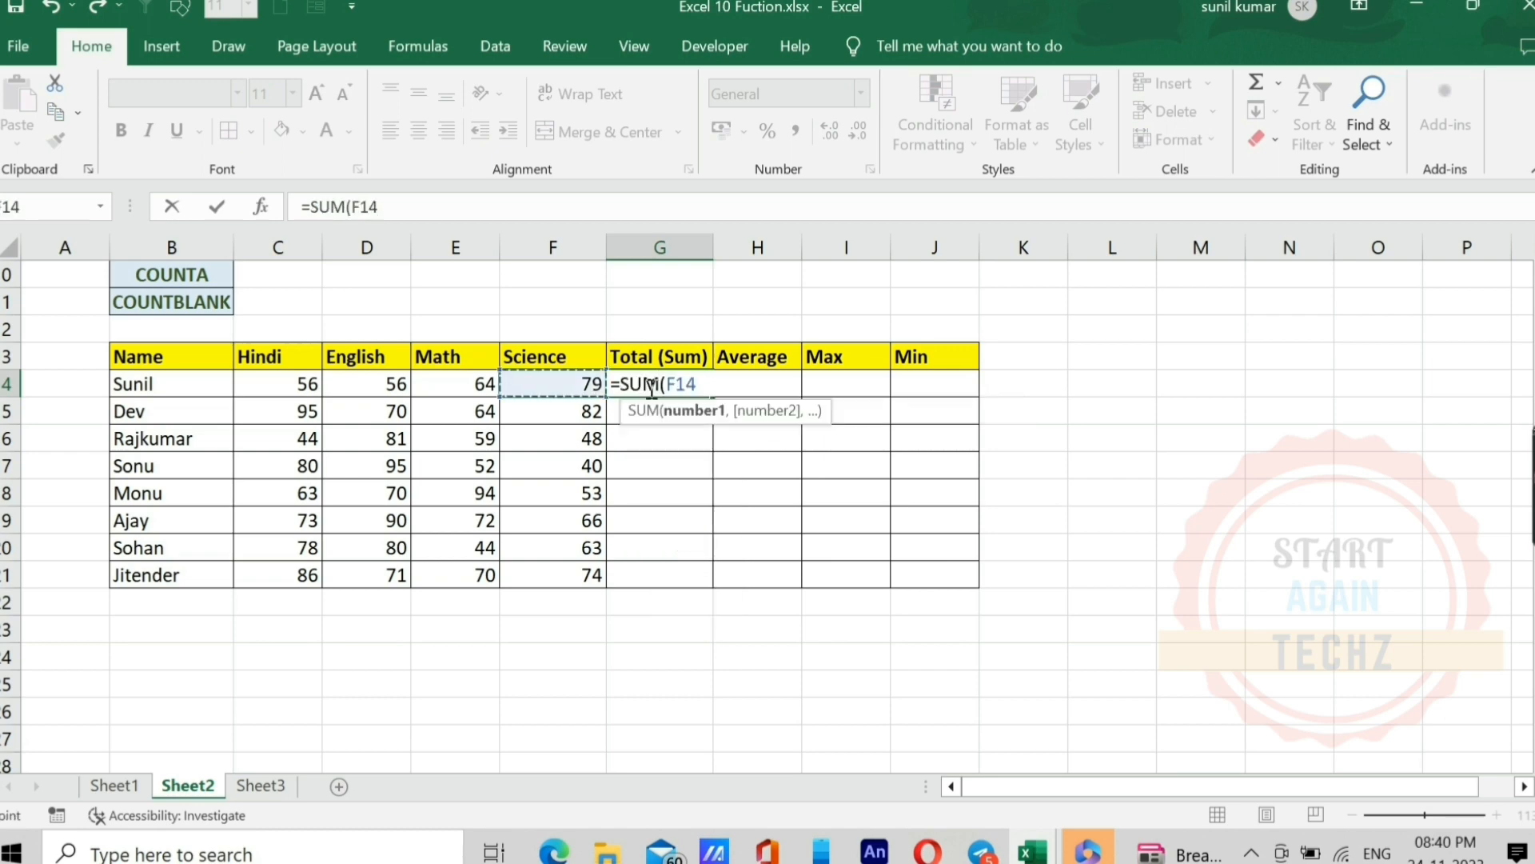
{"action": "key", "text": "shift+Right"}
{"action": "key", "text": "shift+Right"}
{"action": "key", "text": "shift+Right"}
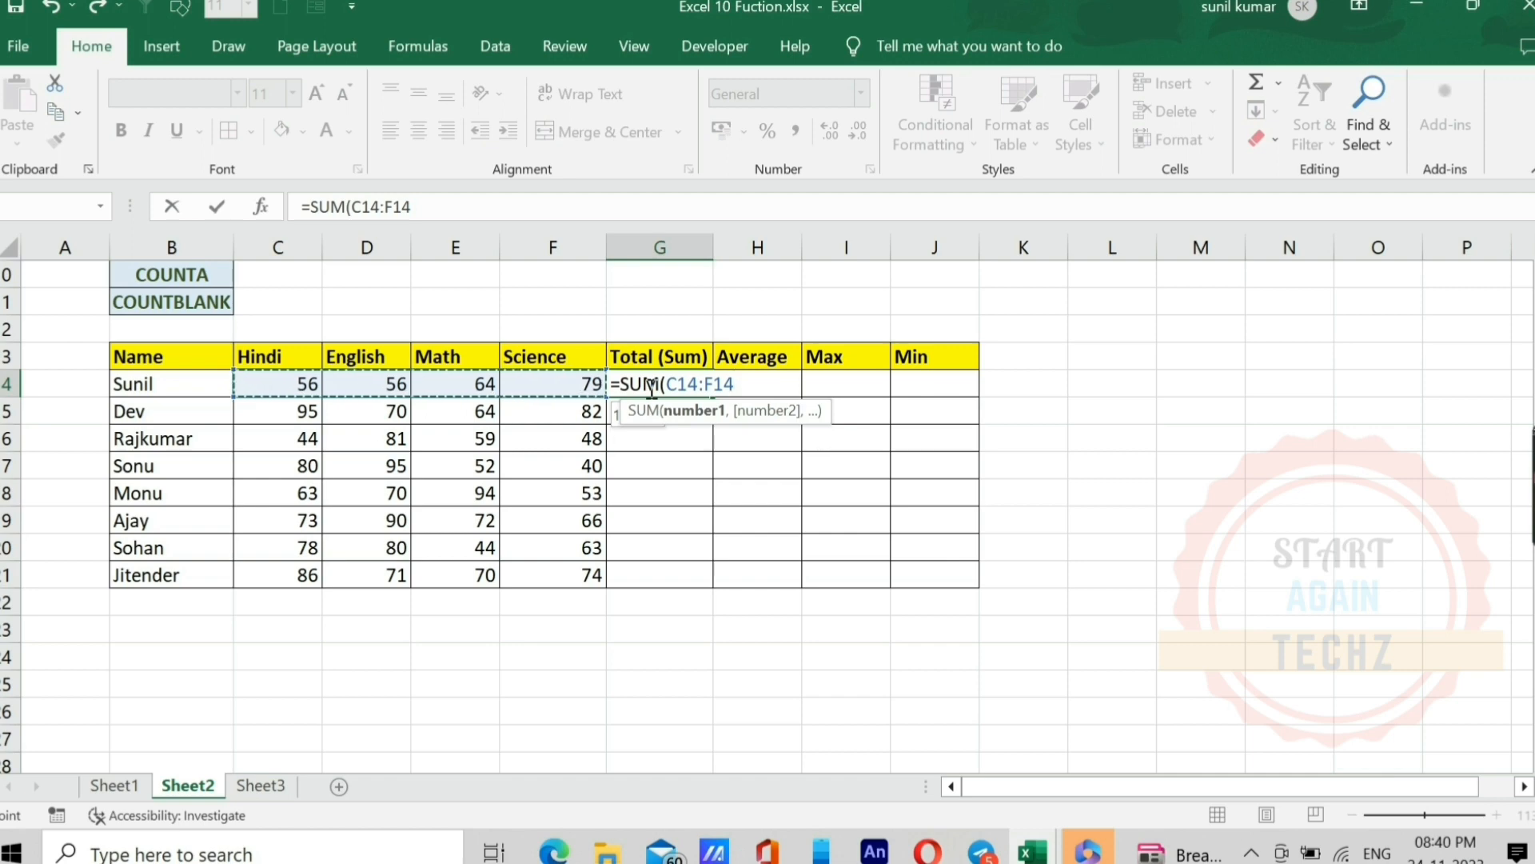
{"action": "type", "text": ")"}
{"action": "key", "text": "Return"}
Step: Fill the SUM formula from G14 down to G21 and check the copied formulas in the Total column
{"action": "key", "text": "Up"}
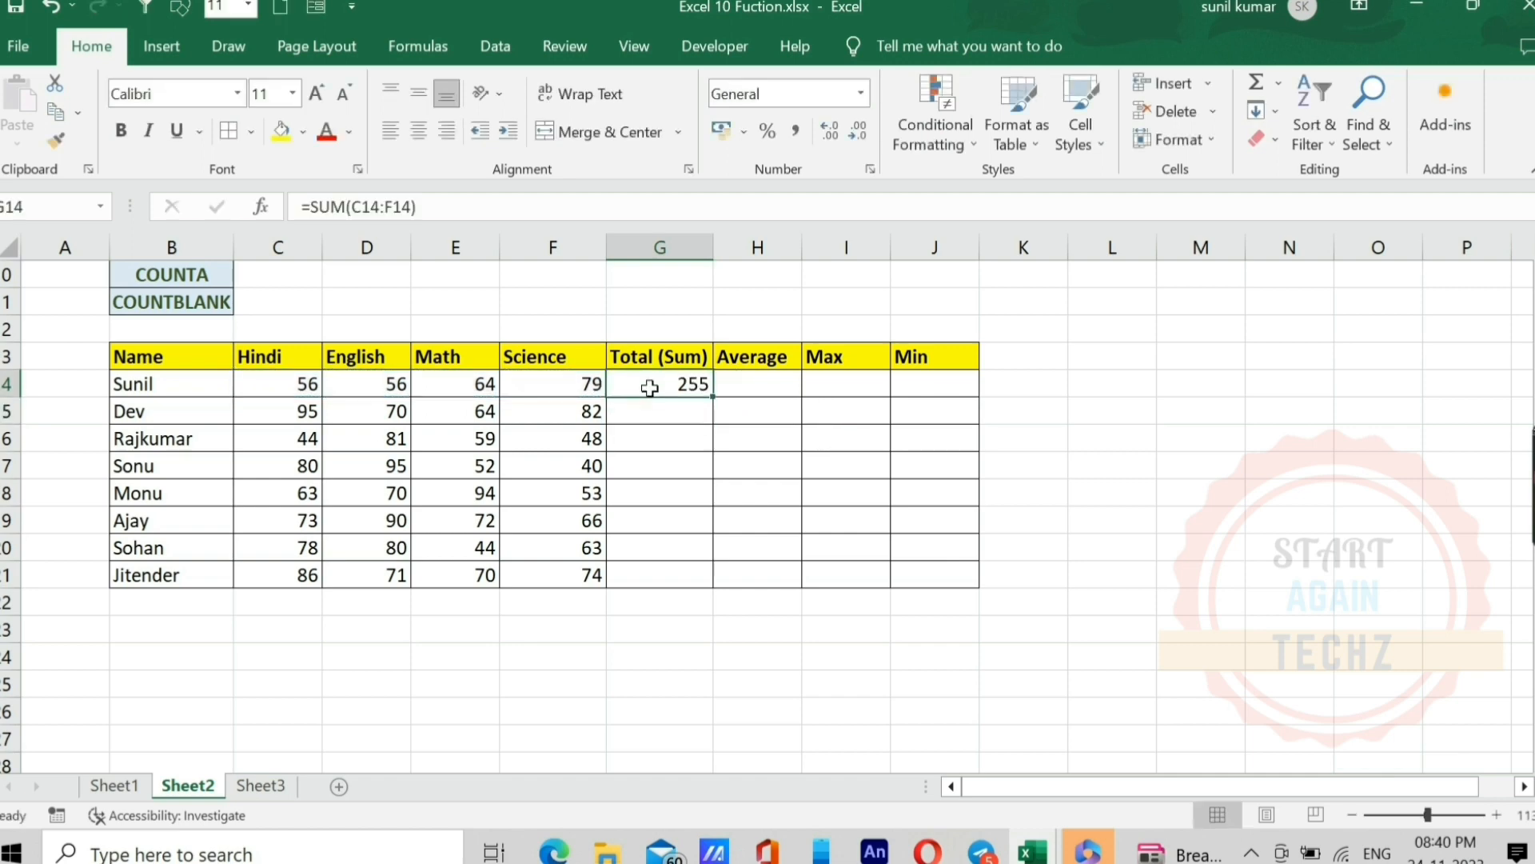
{"action": "key", "text": "shift+Down"}
{"action": "key", "text": "shift+Down"}
{"action": "key", "text": "shift+Down"}
{"action": "key", "text": "shift+Down"}
{"action": "key", "text": "shift+Down"}
{"action": "key", "text": "shift+Down"}
{"action": "key", "text": "shift+Down"}
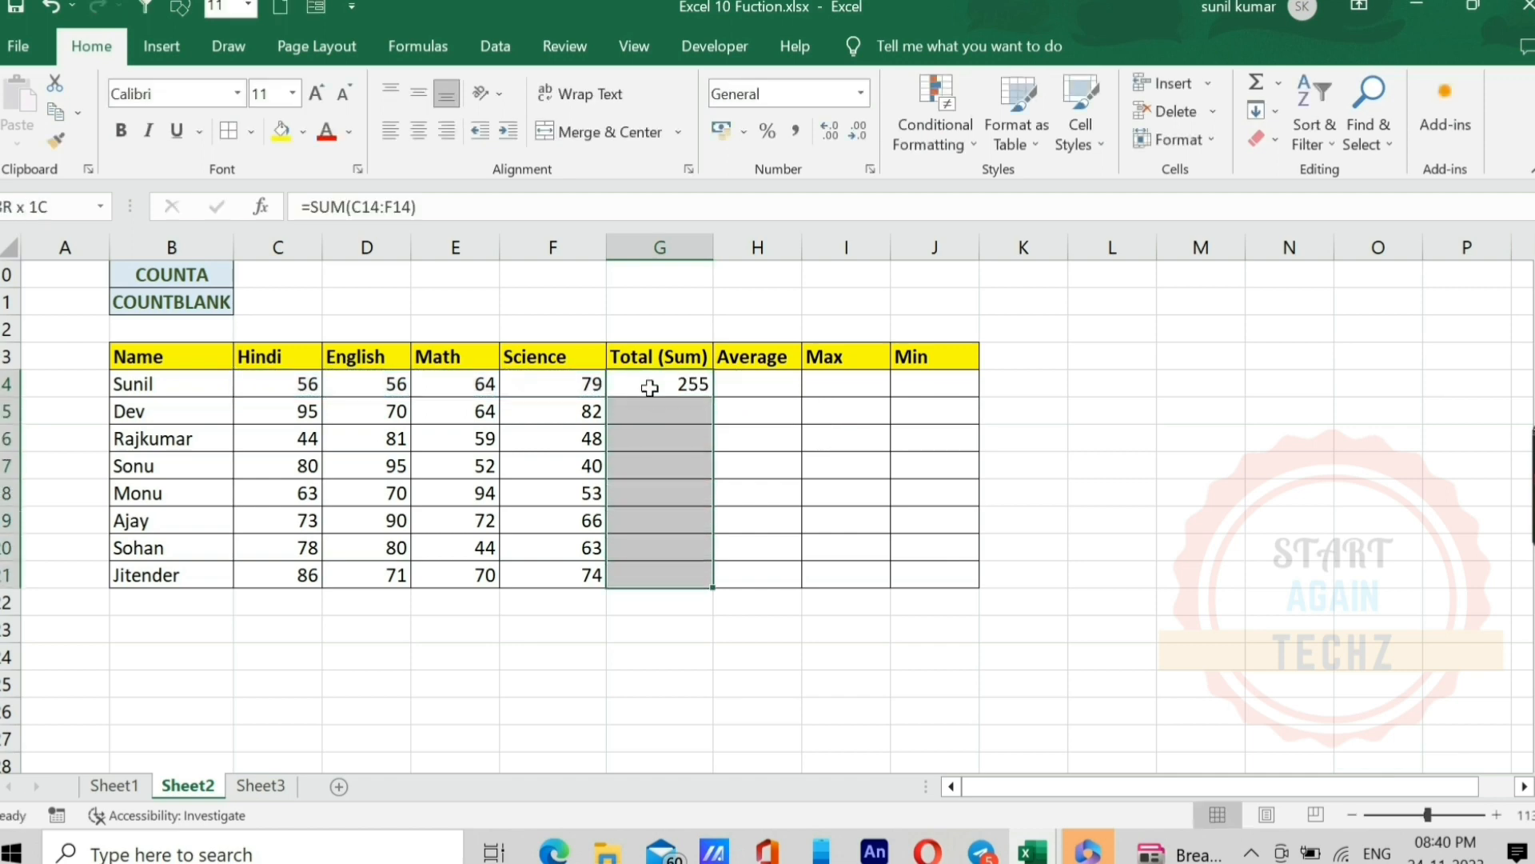
{"action": "key", "text": "ctrl+d"}
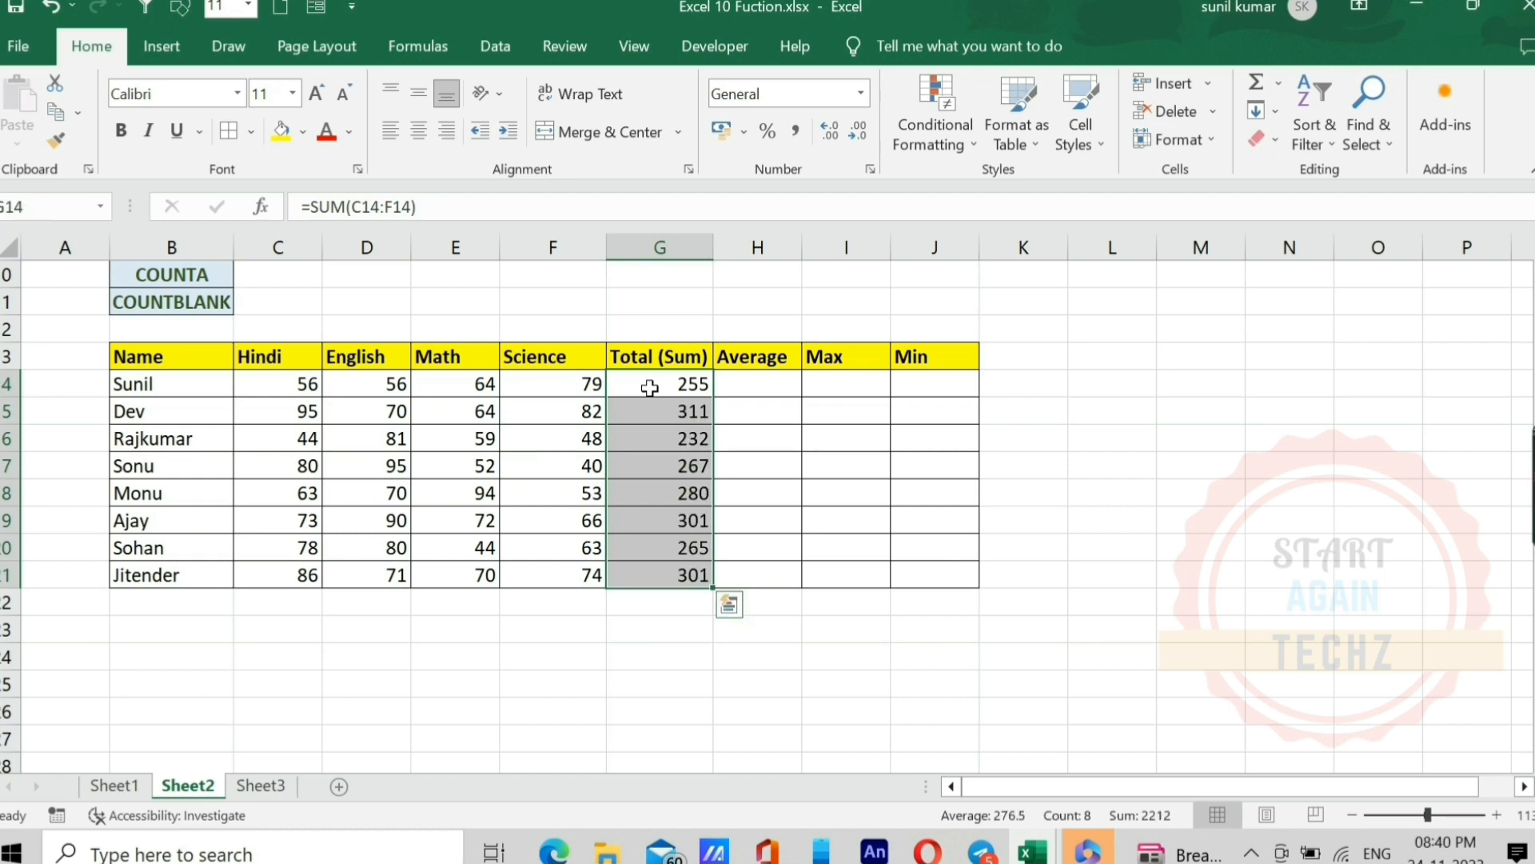
{"action": "left_click", "coordinate": [650, 387]}
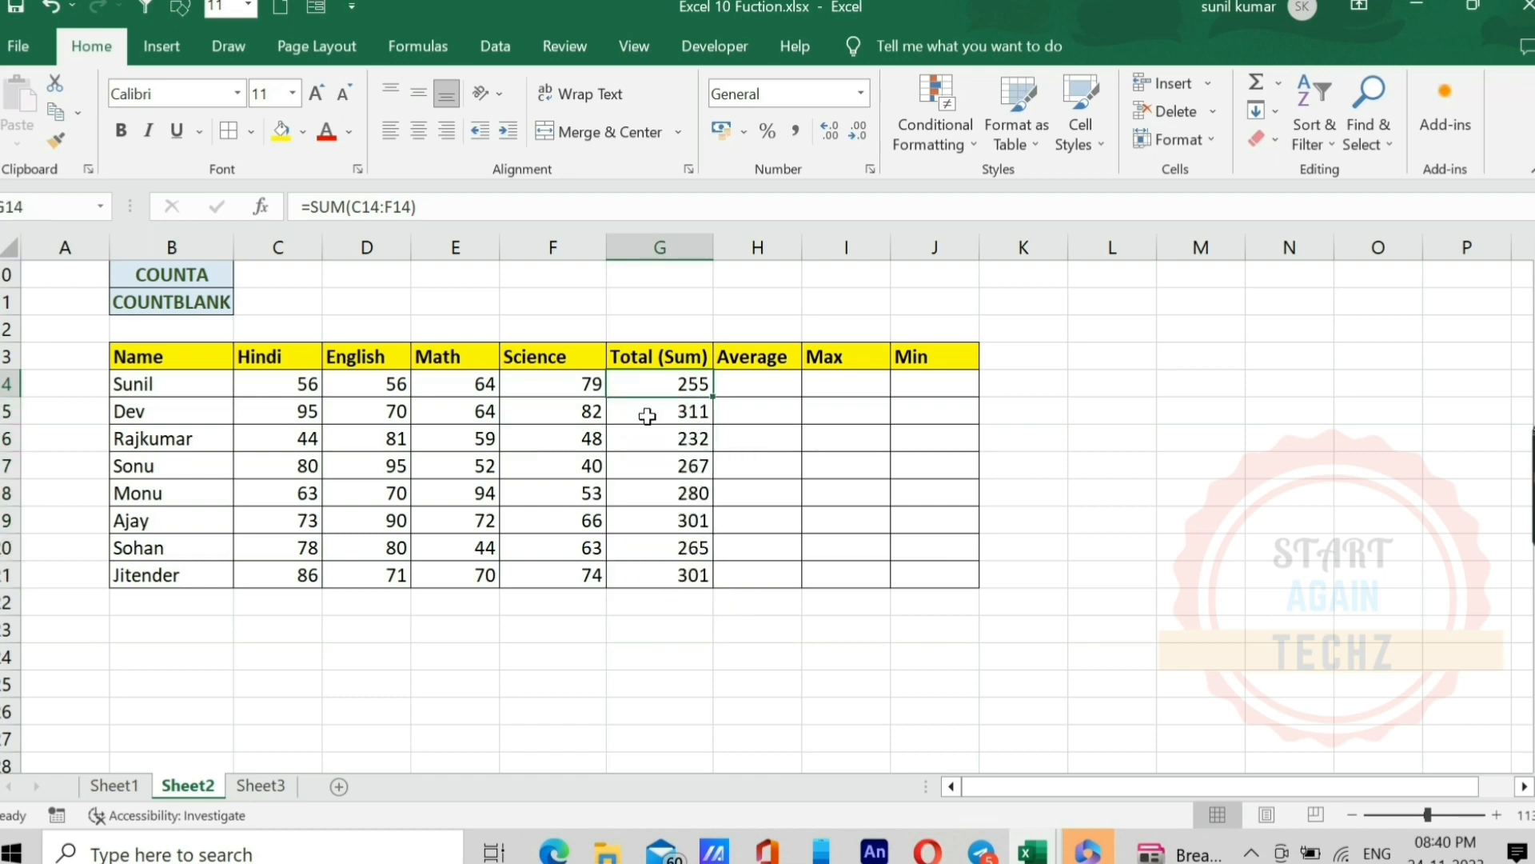
{"action": "left_click", "coordinate": [647, 416]}
{"action": "left_click", "coordinate": [640, 451]}
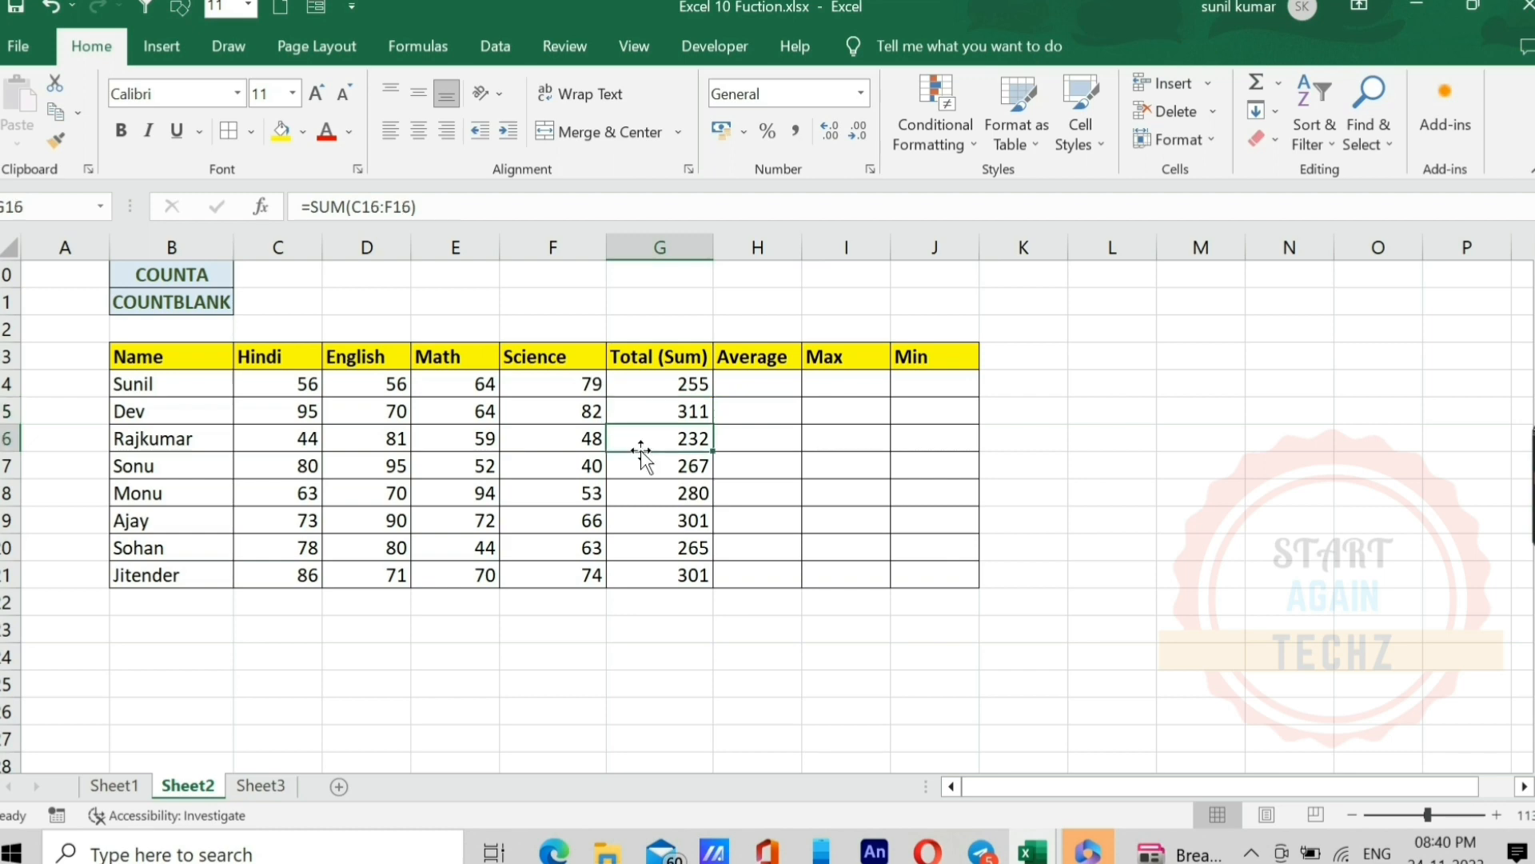
{"action": "left_click", "coordinate": [639, 470]}
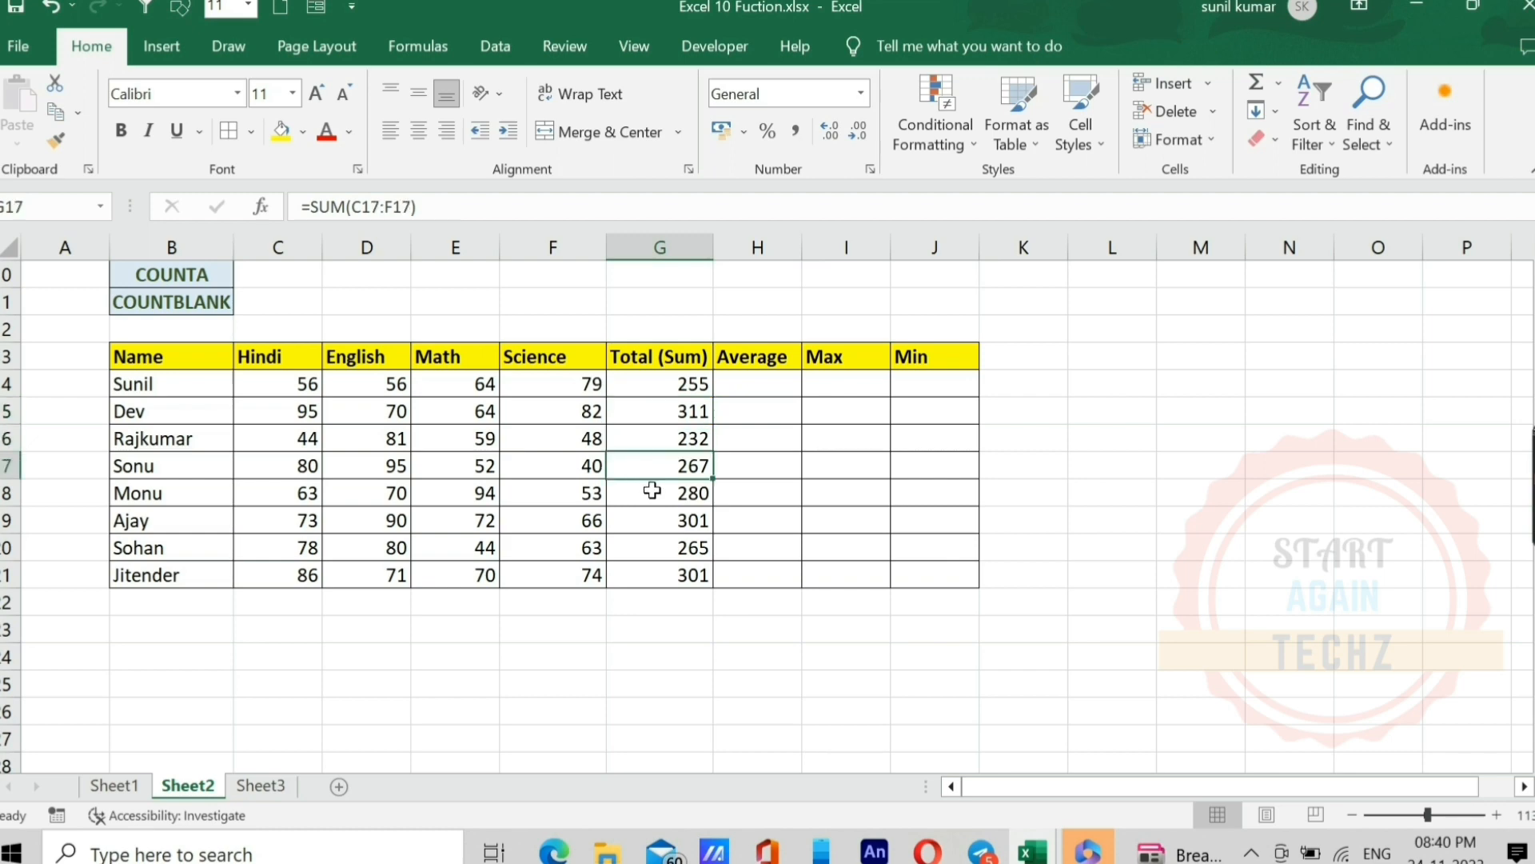
Step: Enter the formula =AVERAGE(C14:F14) in H14 for the first student's average mark
{"action": "left_click", "coordinate": [744, 384]}
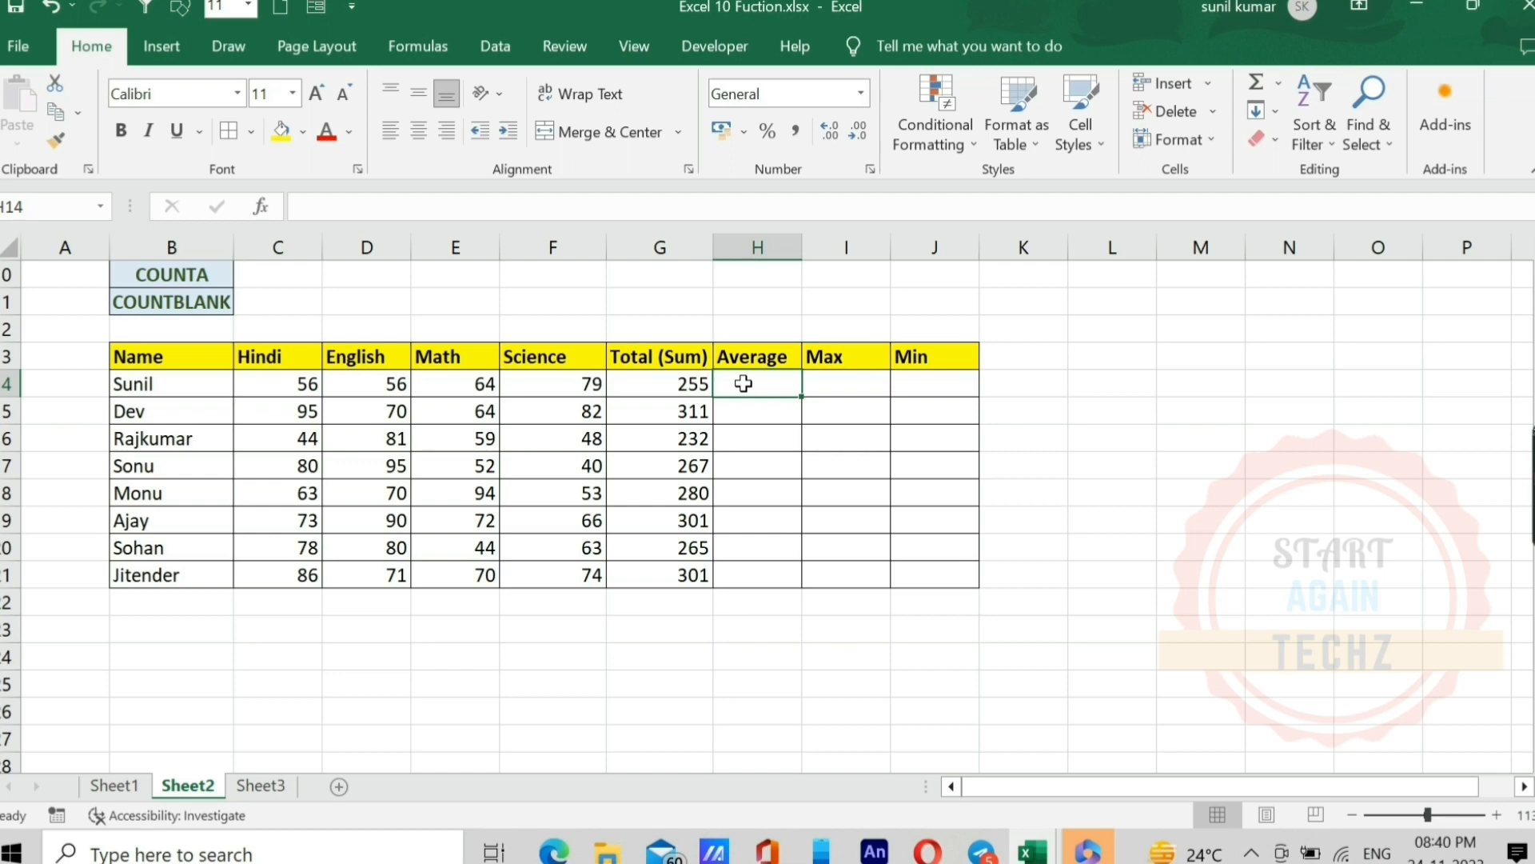
{"action": "type", "text": "=a"}
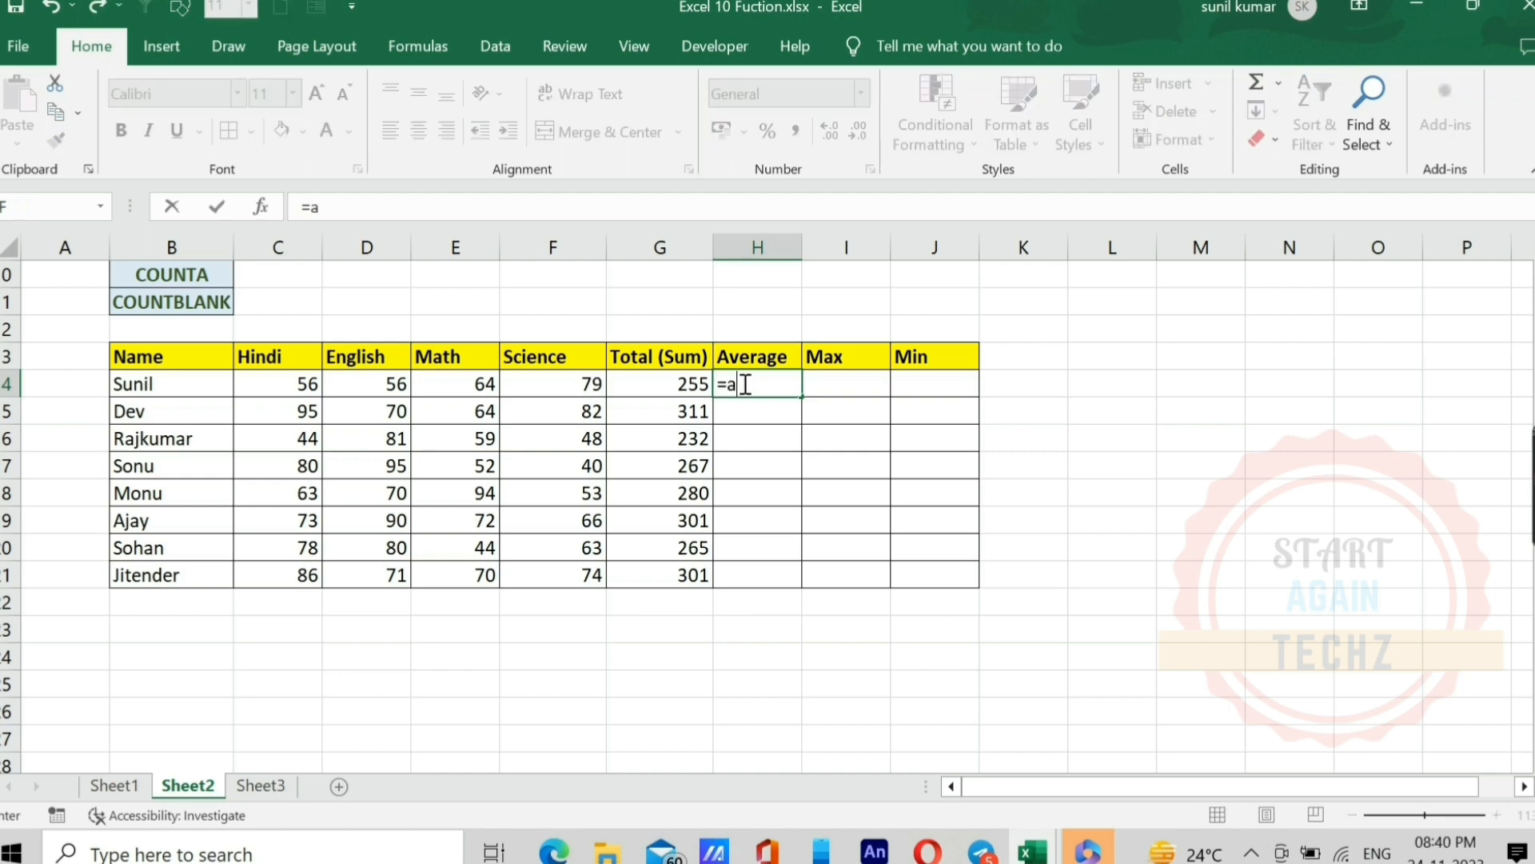
{"action": "type", "text": "v"}
{"action": "key", "text": "Down"}
{"action": "key", "text": "Tab"}
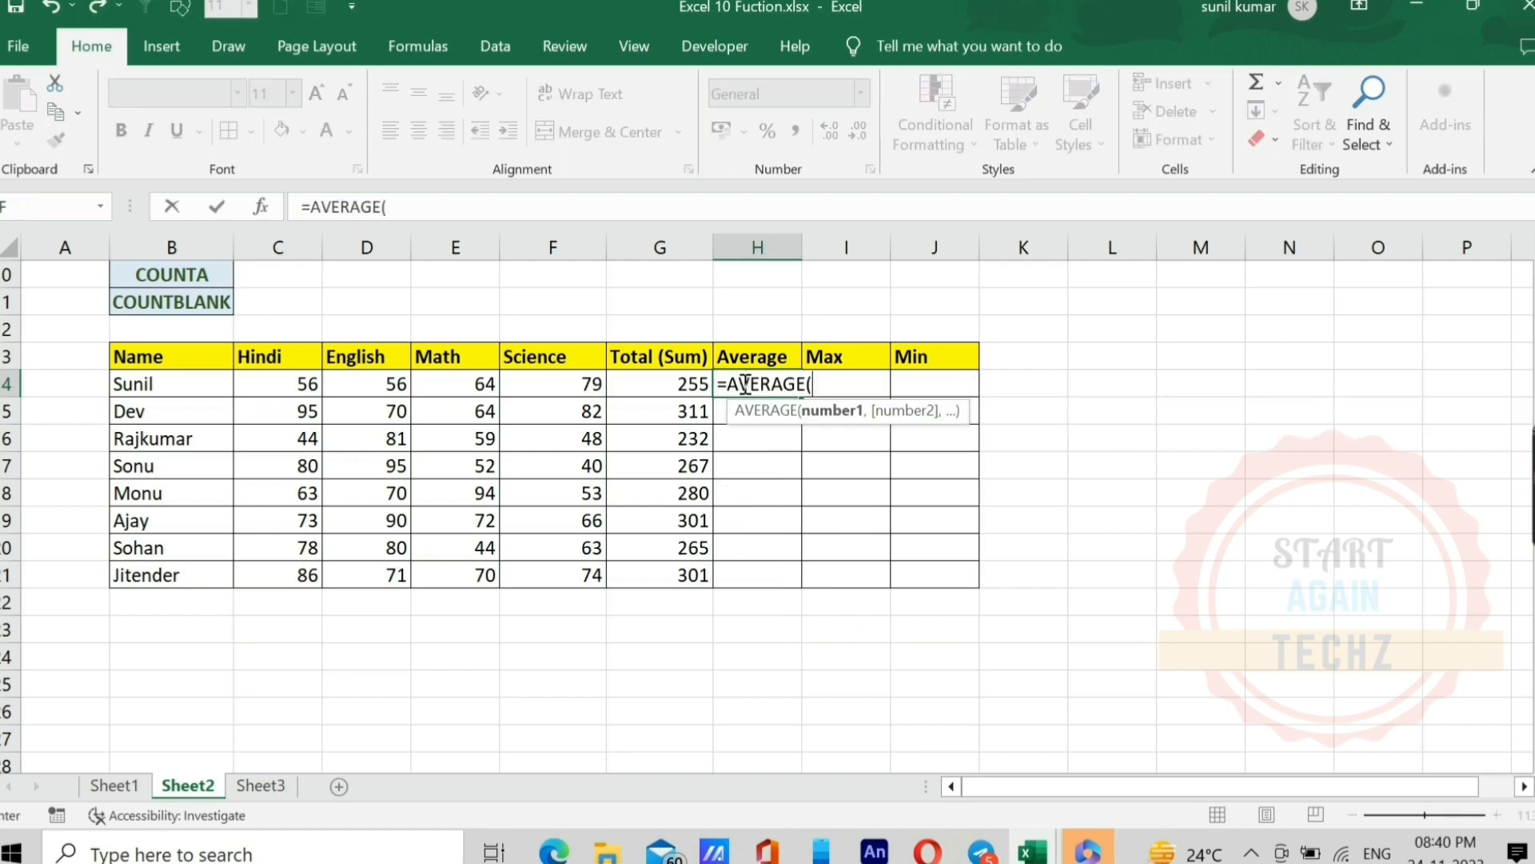
{"action": "left_click", "coordinate": [279, 383]}
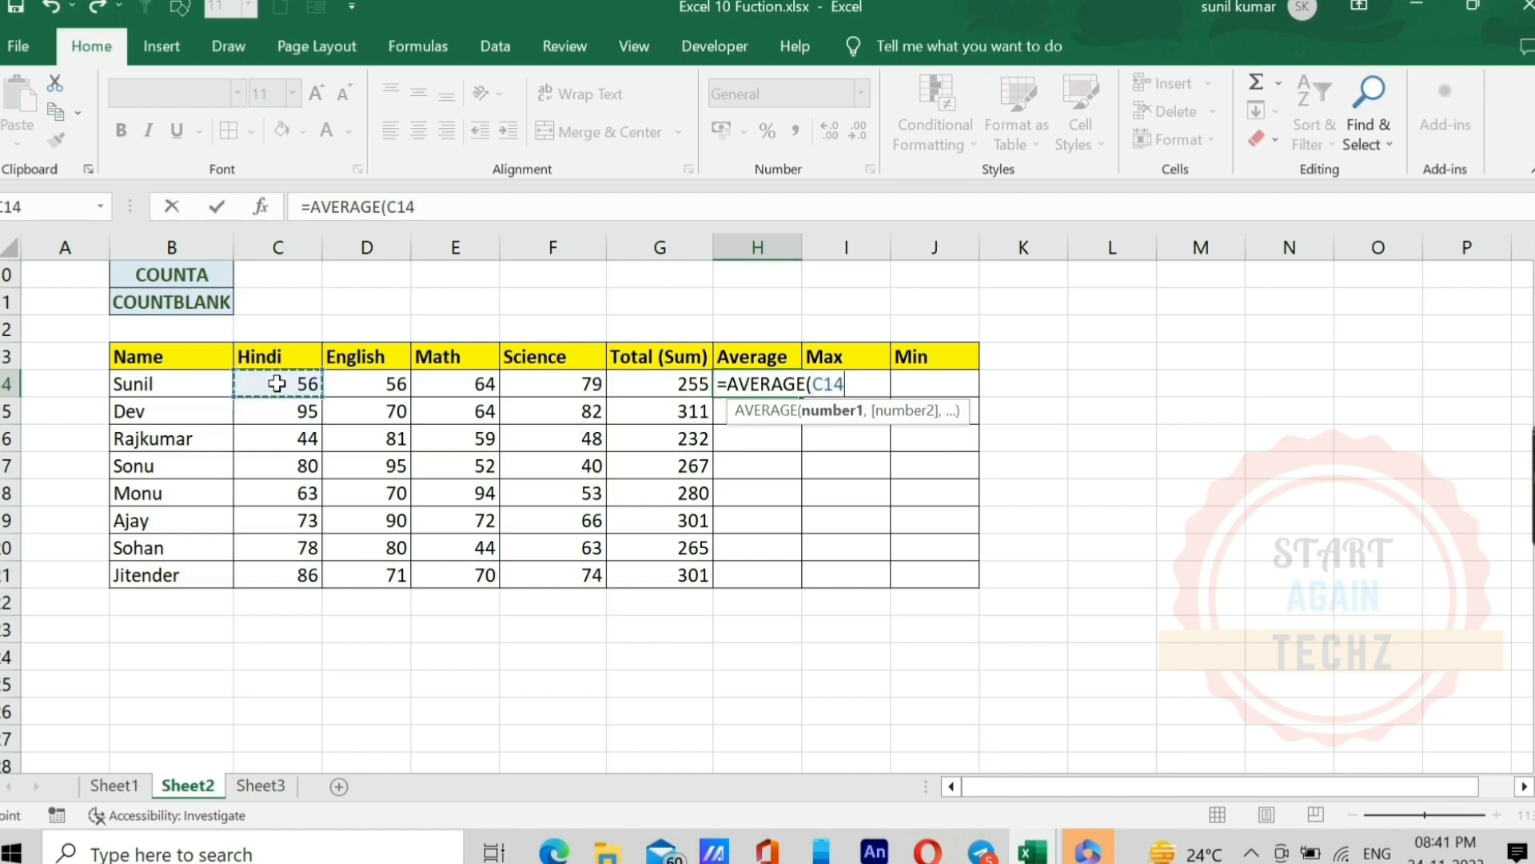
{"action": "key", "text": "shift+Right"}
{"action": "key", "text": "shift+Right"}
{"action": "key", "text": "shift+Right"}
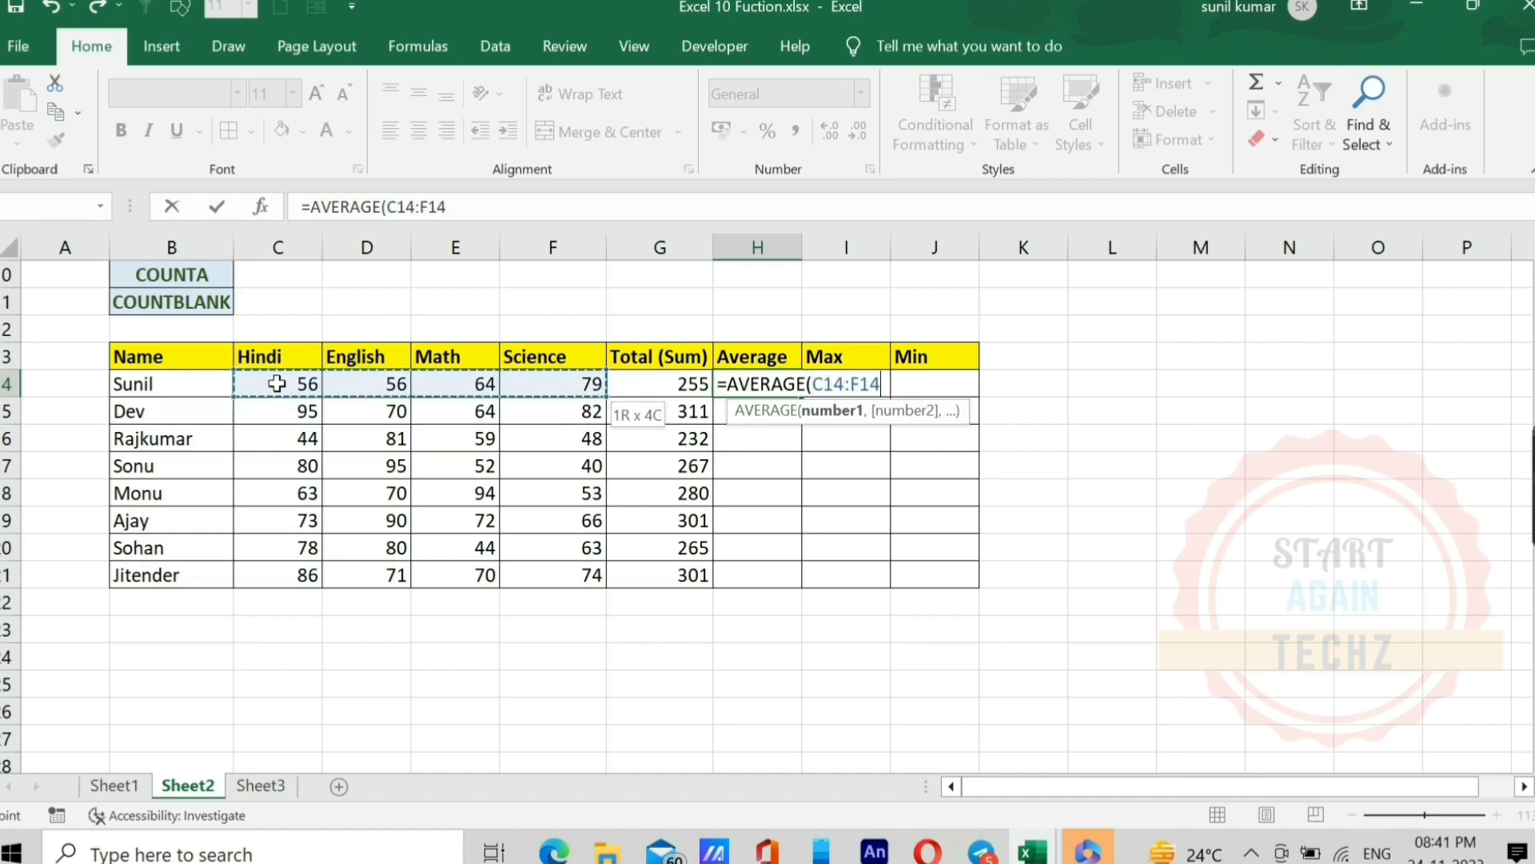
{"action": "type", "text": ")"}
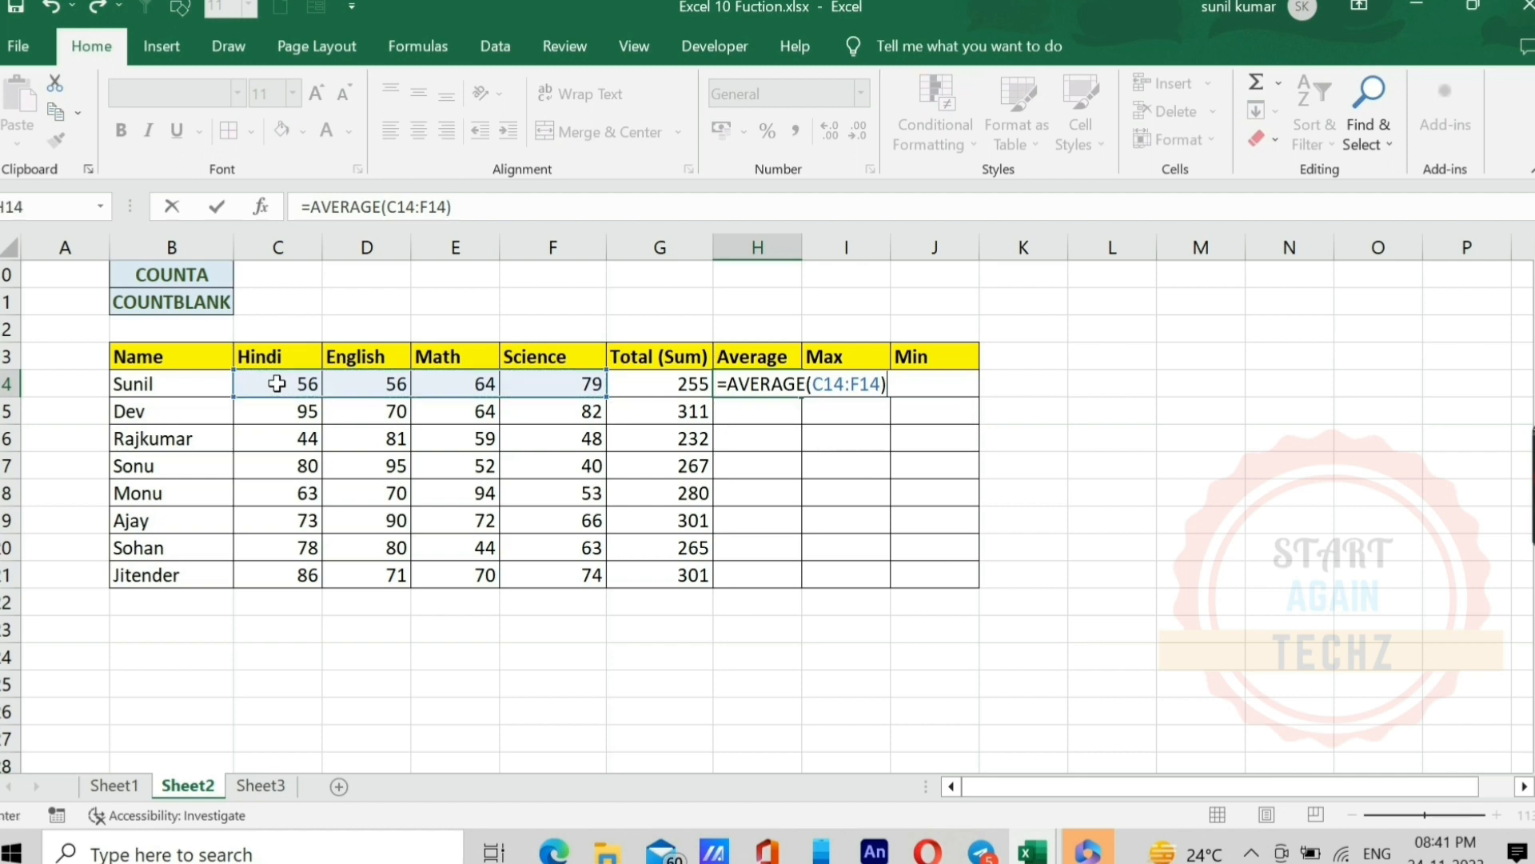
{"action": "key", "text": "Return"}
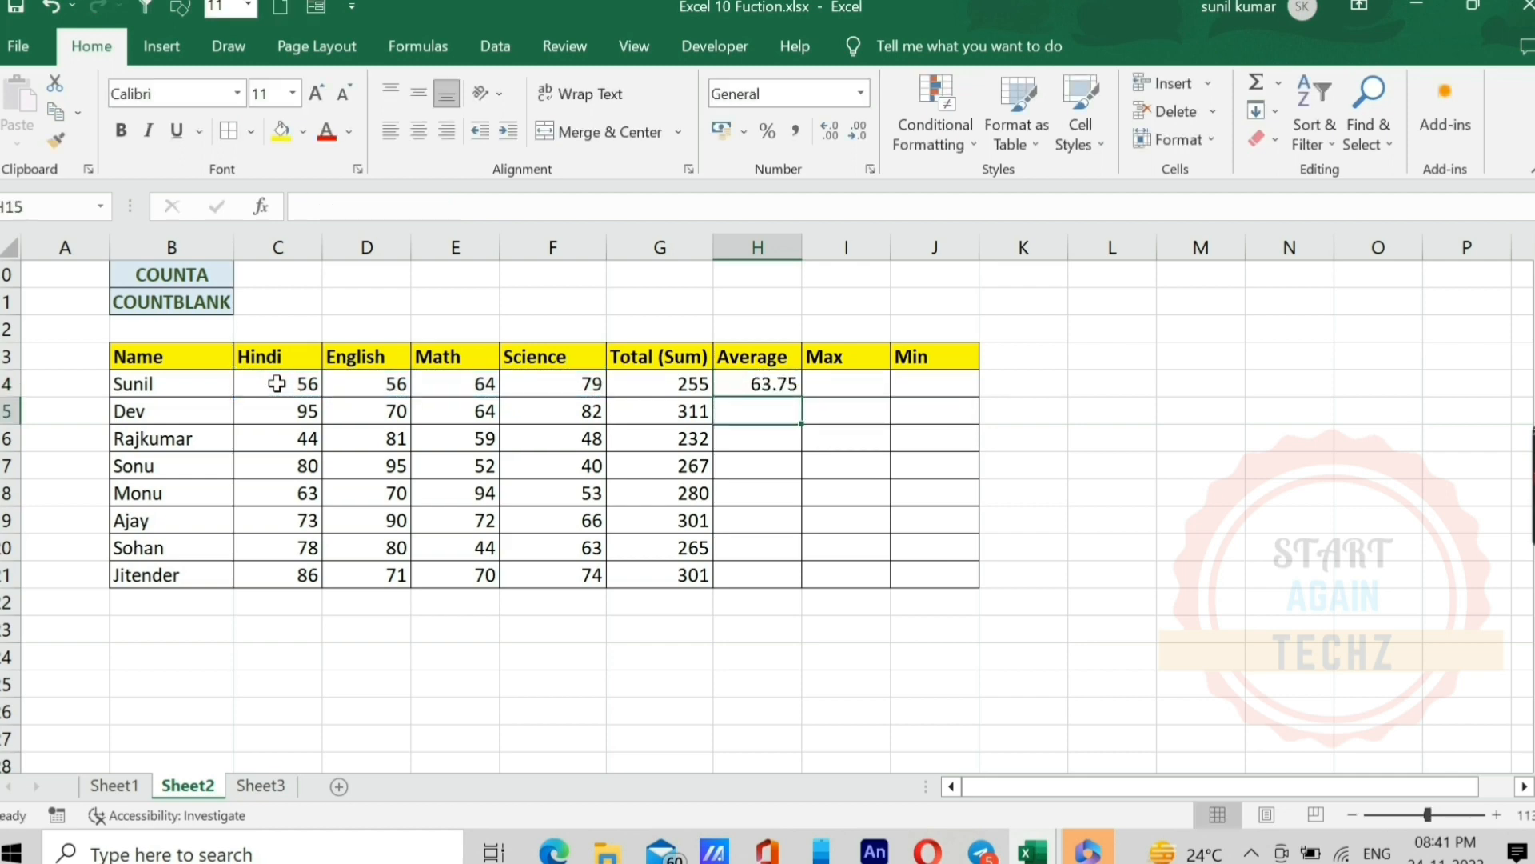
Step: Fill the AVERAGE formula from H14 down to H21 for the remaining students
{"action": "key", "text": "Up"}
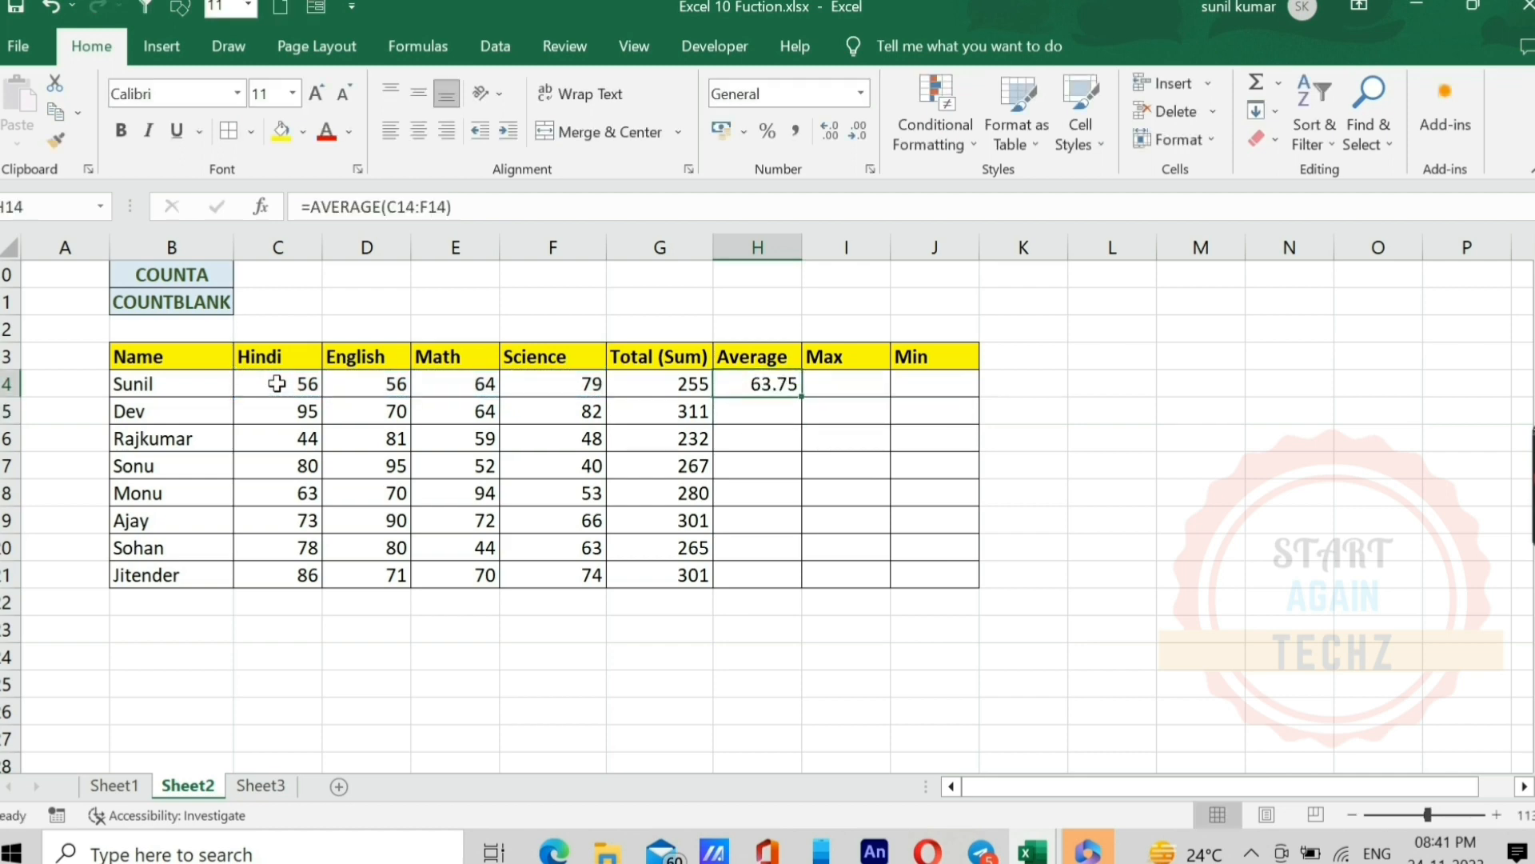
{"action": "key", "text": "shift+Down"}
{"action": "key", "text": "shift+Down"}
{"action": "key", "text": "shift+Down"}
{"action": "key", "text": "shift+Down"}
{"action": "key", "text": "shift+Down"}
{"action": "key", "text": "shift+Down"}
{"action": "key", "text": "shift+Down"}
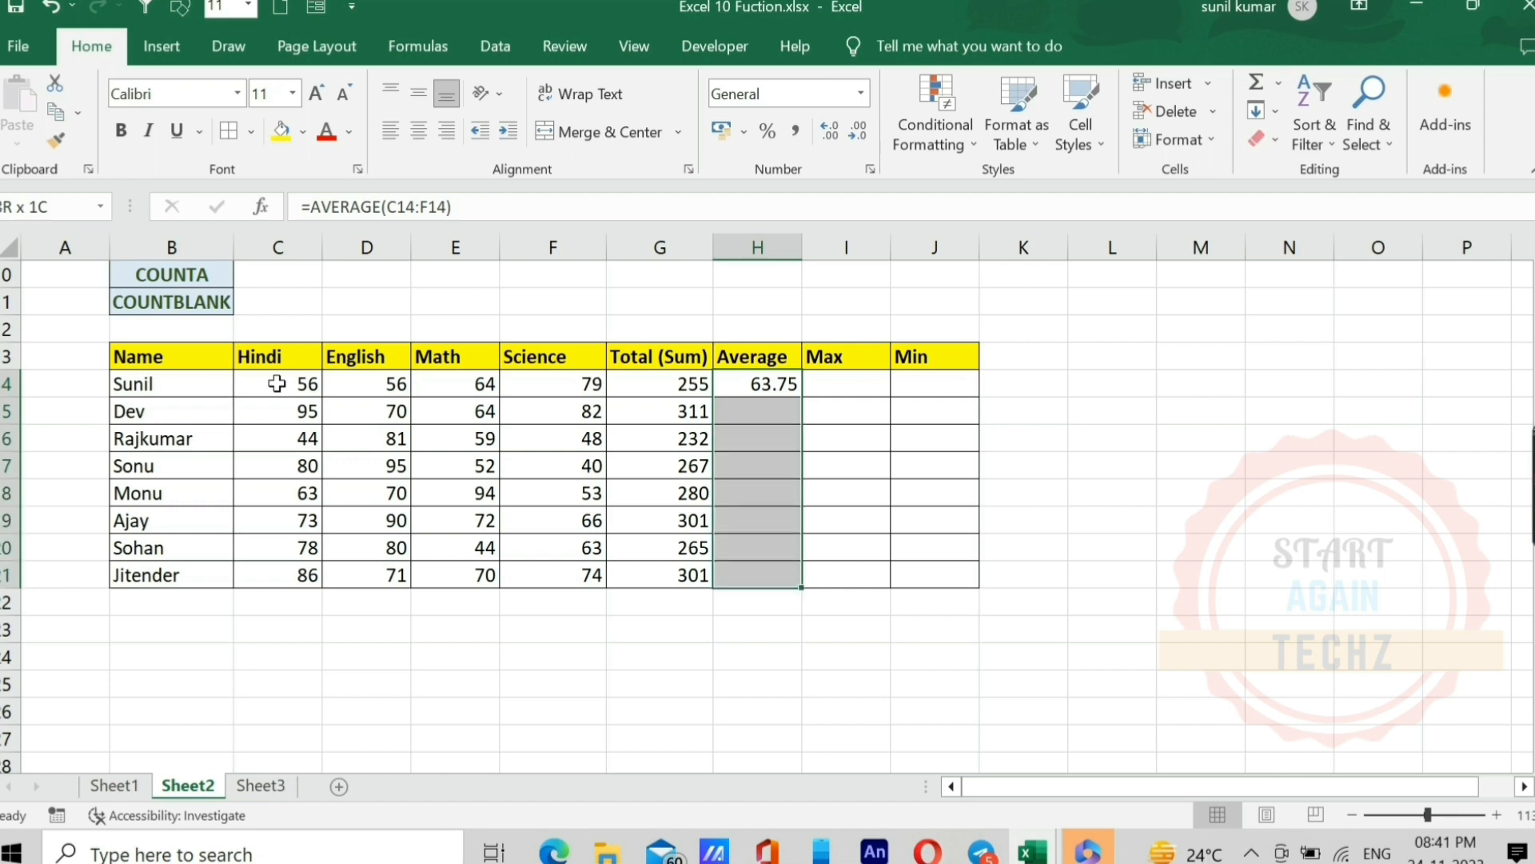
{"action": "key", "text": "ctrl+d"}
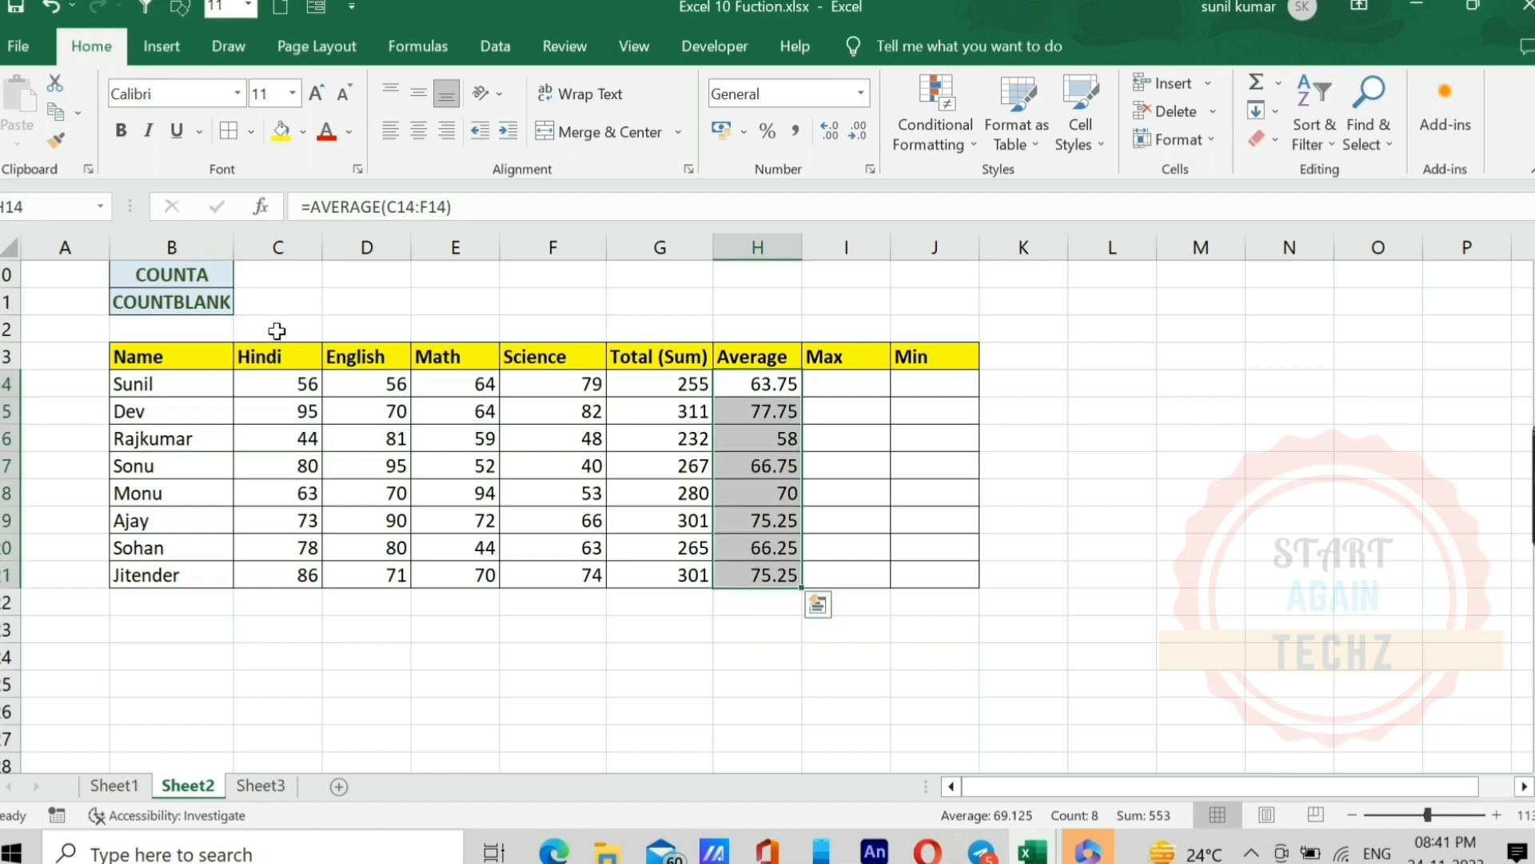
{"action": "left_click", "coordinate": [756, 411]}
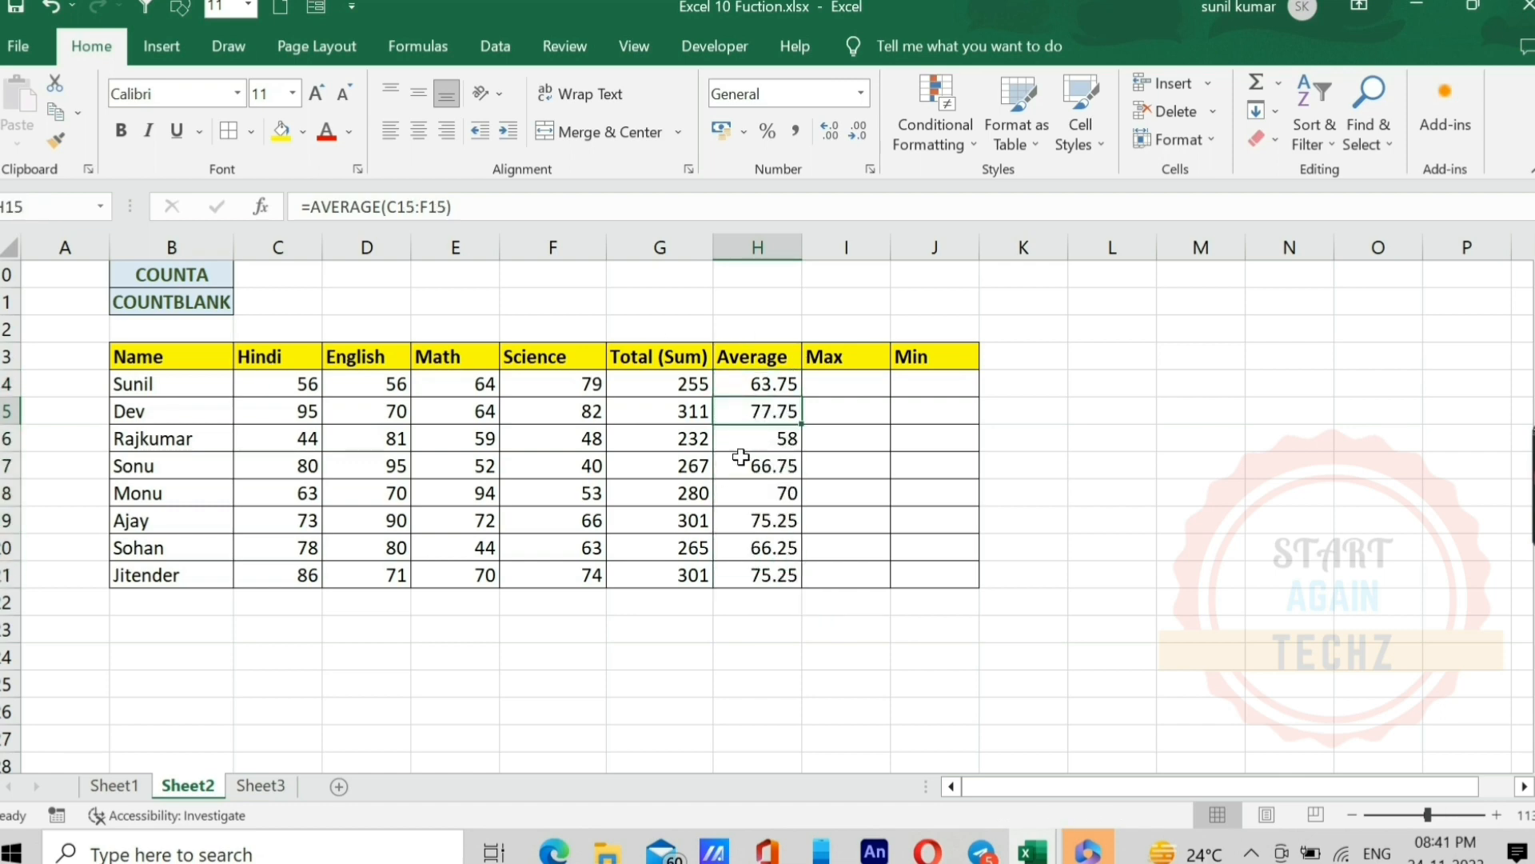
Step: Enter a MAX formula over C14:F14 in I14 for the first student's highest mark
{"action": "left_click", "coordinate": [849, 386]}
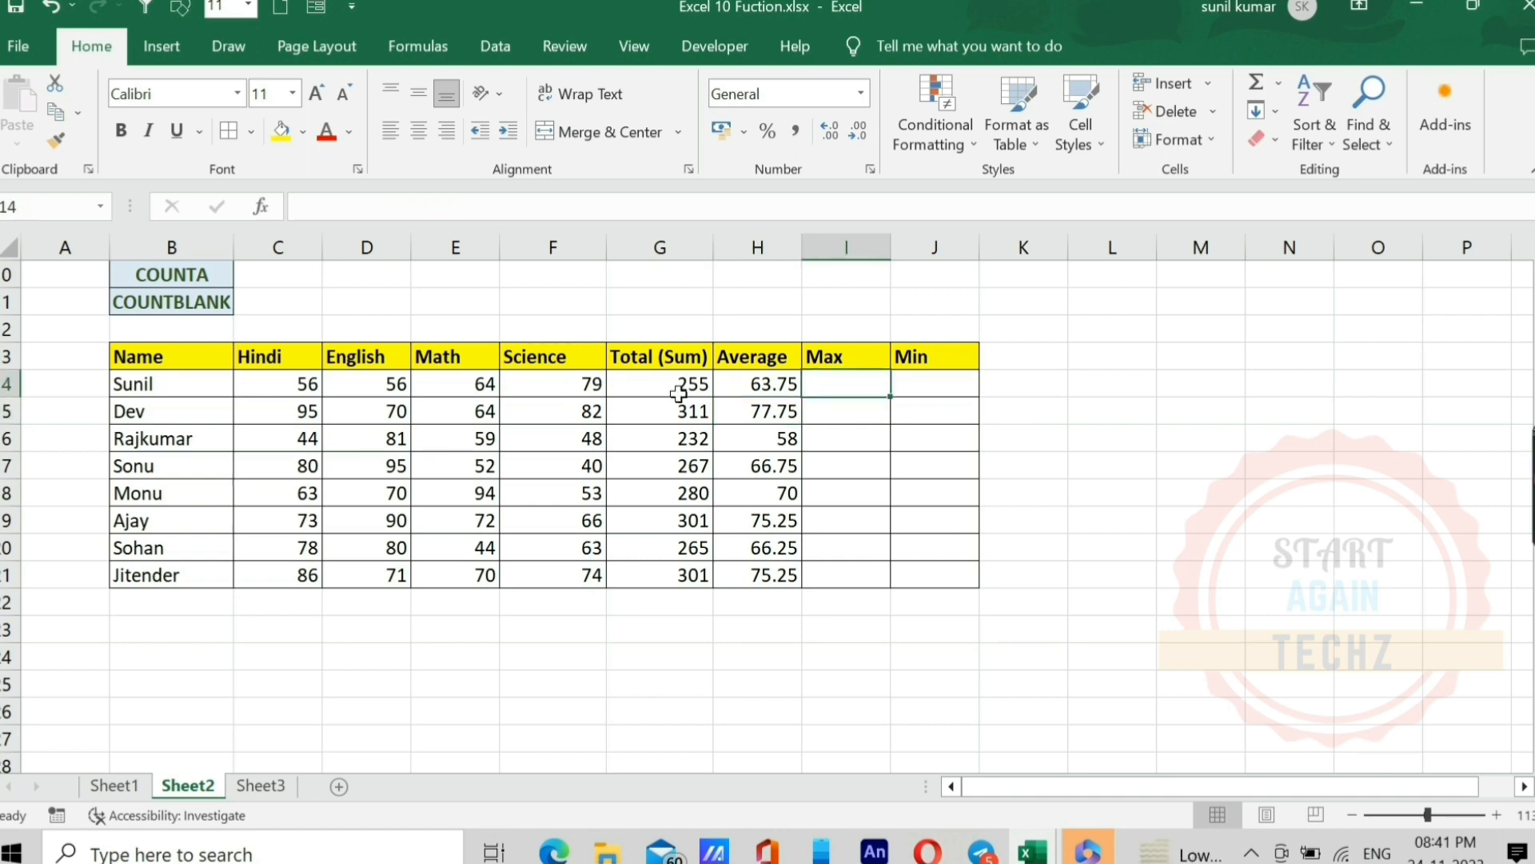
{"action": "type", "text": "=max"}
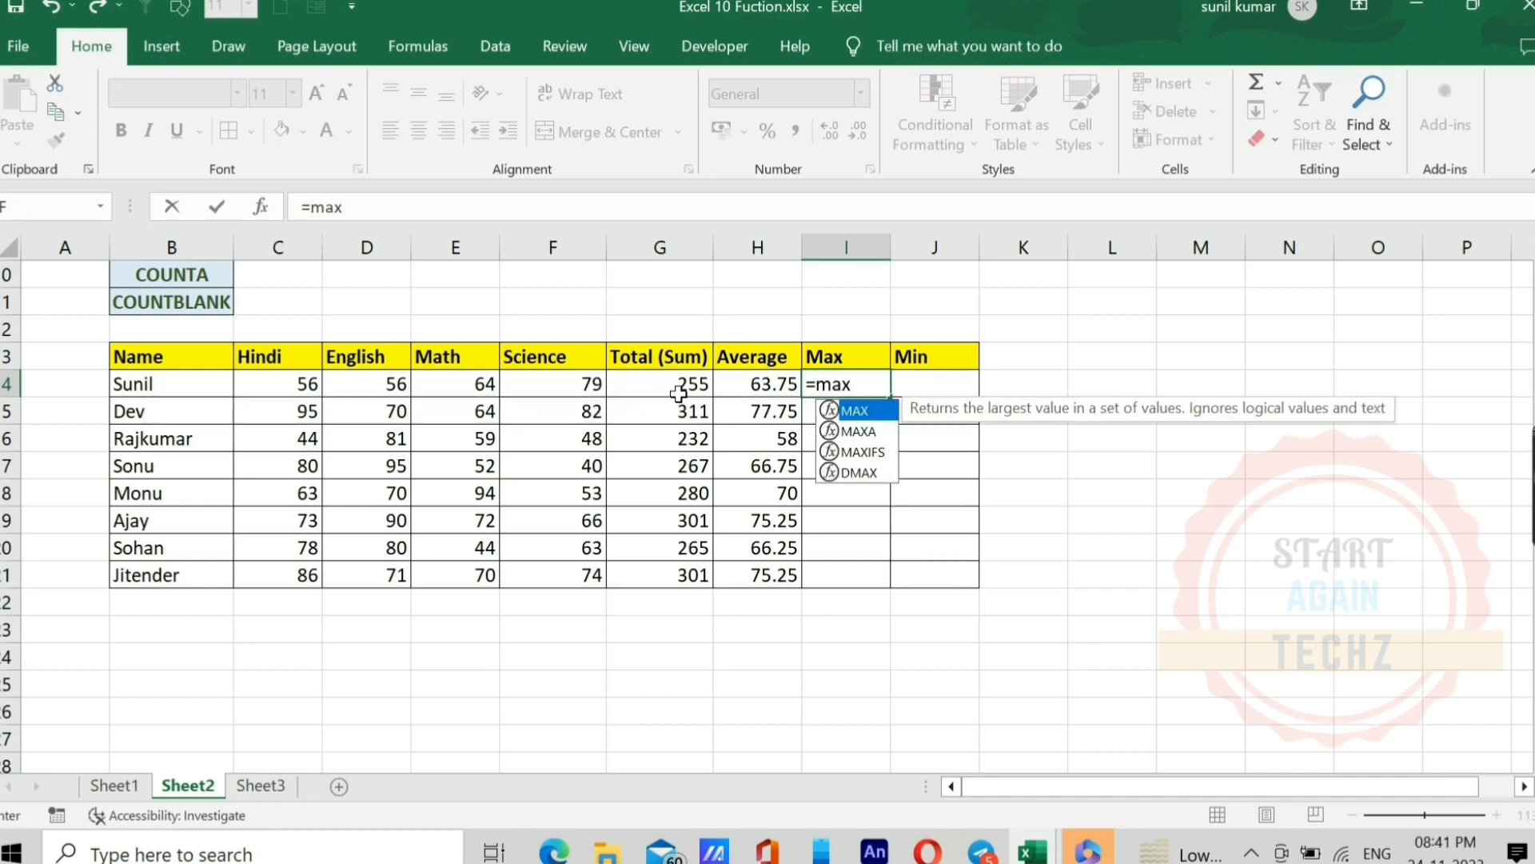
{"action": "key", "text": "Tab"}
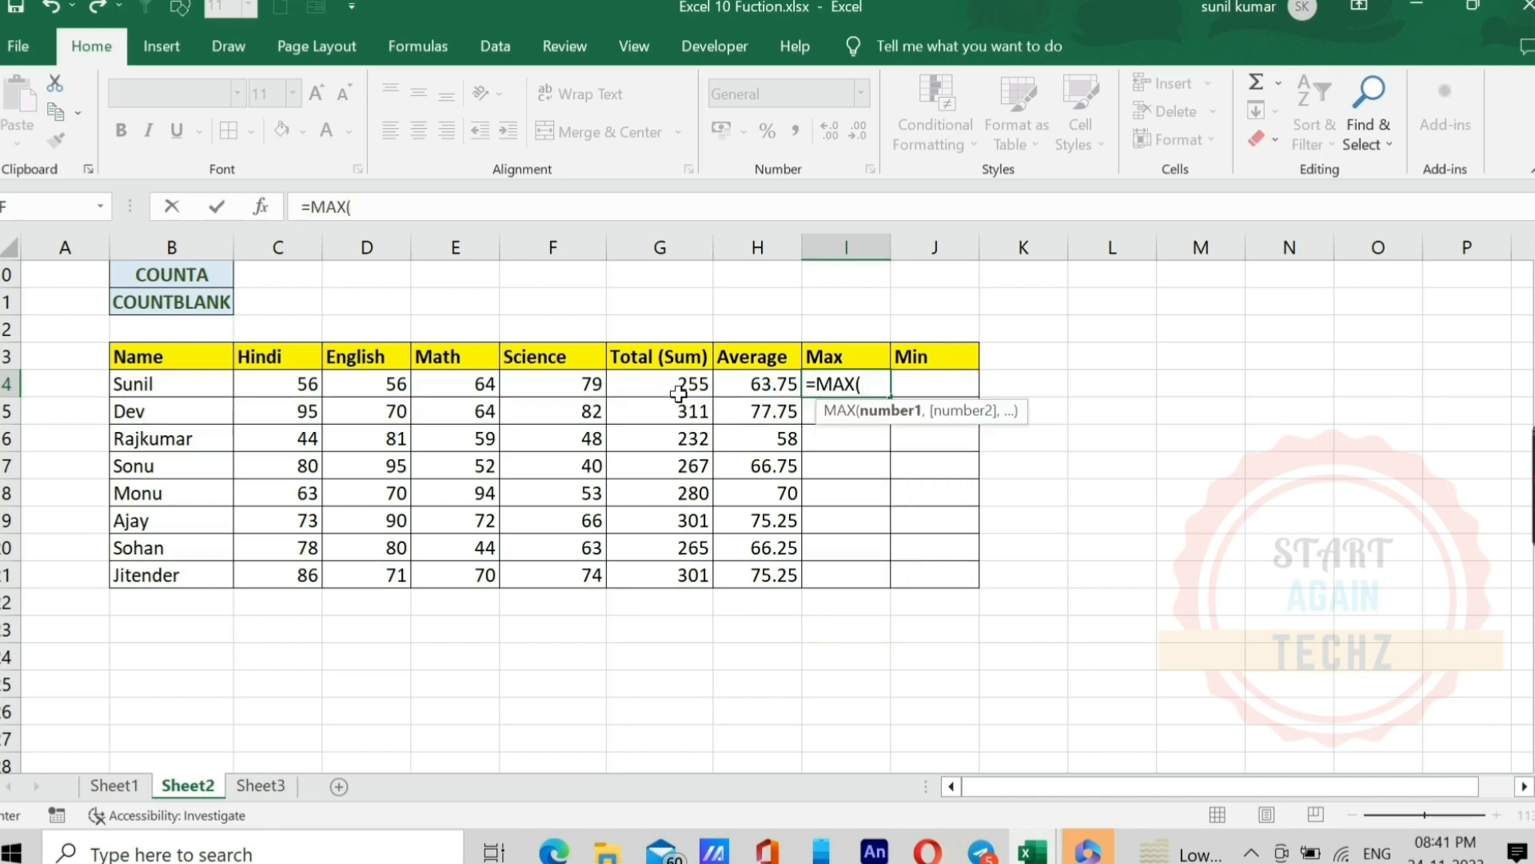
{"action": "key", "text": "Left"}
{"action": "key", "text": "Left"}
{"action": "key", "text": "Left"}
{"action": "key", "text": "Left"}
{"action": "key", "text": "Left"}
{"action": "key", "text": "Left"}
{"action": "key", "text": "Left"}
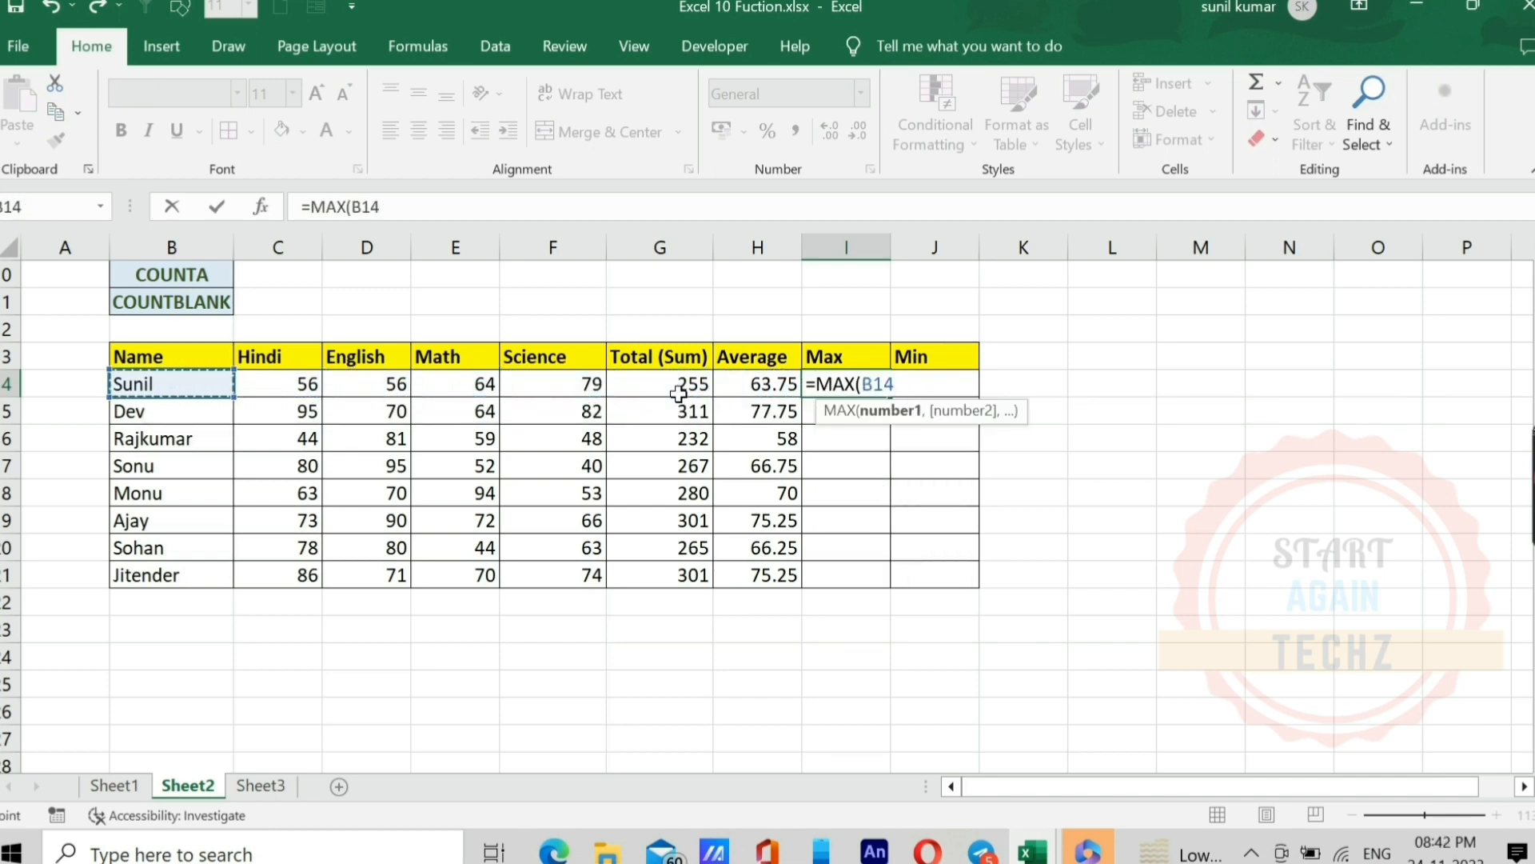
{"action": "key", "text": "Right"}
{"action": "key", "text": "shift+Right"}
{"action": "key", "text": "shift+Right"}
{"action": "key", "text": "shift+Right"}
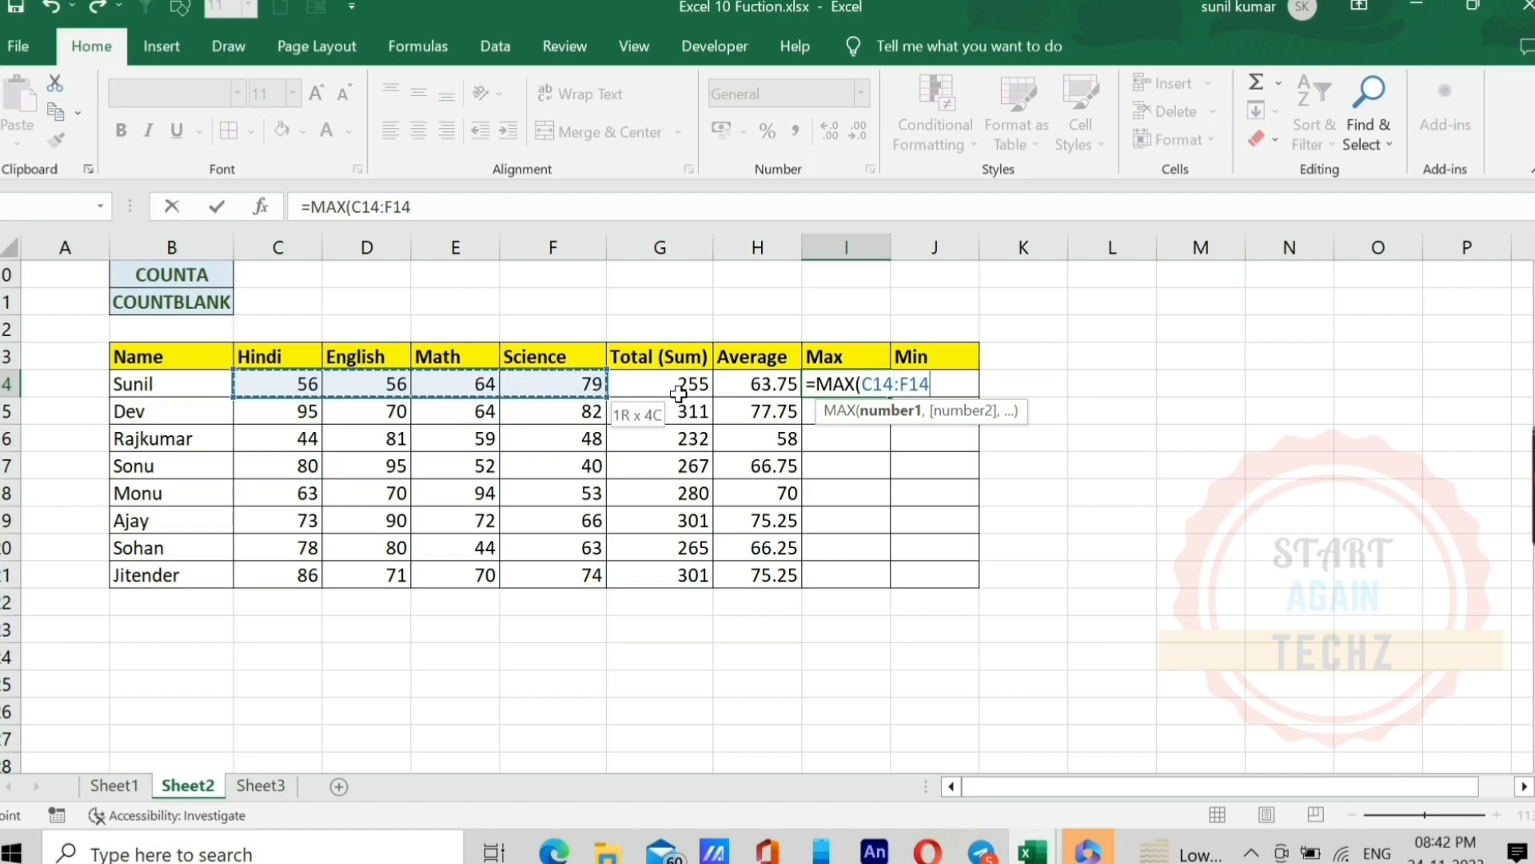
{"action": "key", "text": "Return"}
Step: Fill the MAX formula from I14 down to I21 for the remaining students
{"action": "key", "text": "Up"}
{"action": "key", "text": "shift+Down"}
{"action": "key", "text": "shift+Down"}
{"action": "key", "text": "shift+Down"}
{"action": "key", "text": "shift+Down"}
{"action": "key", "text": "shift+Down"}
{"action": "key", "text": "shift+Down"}
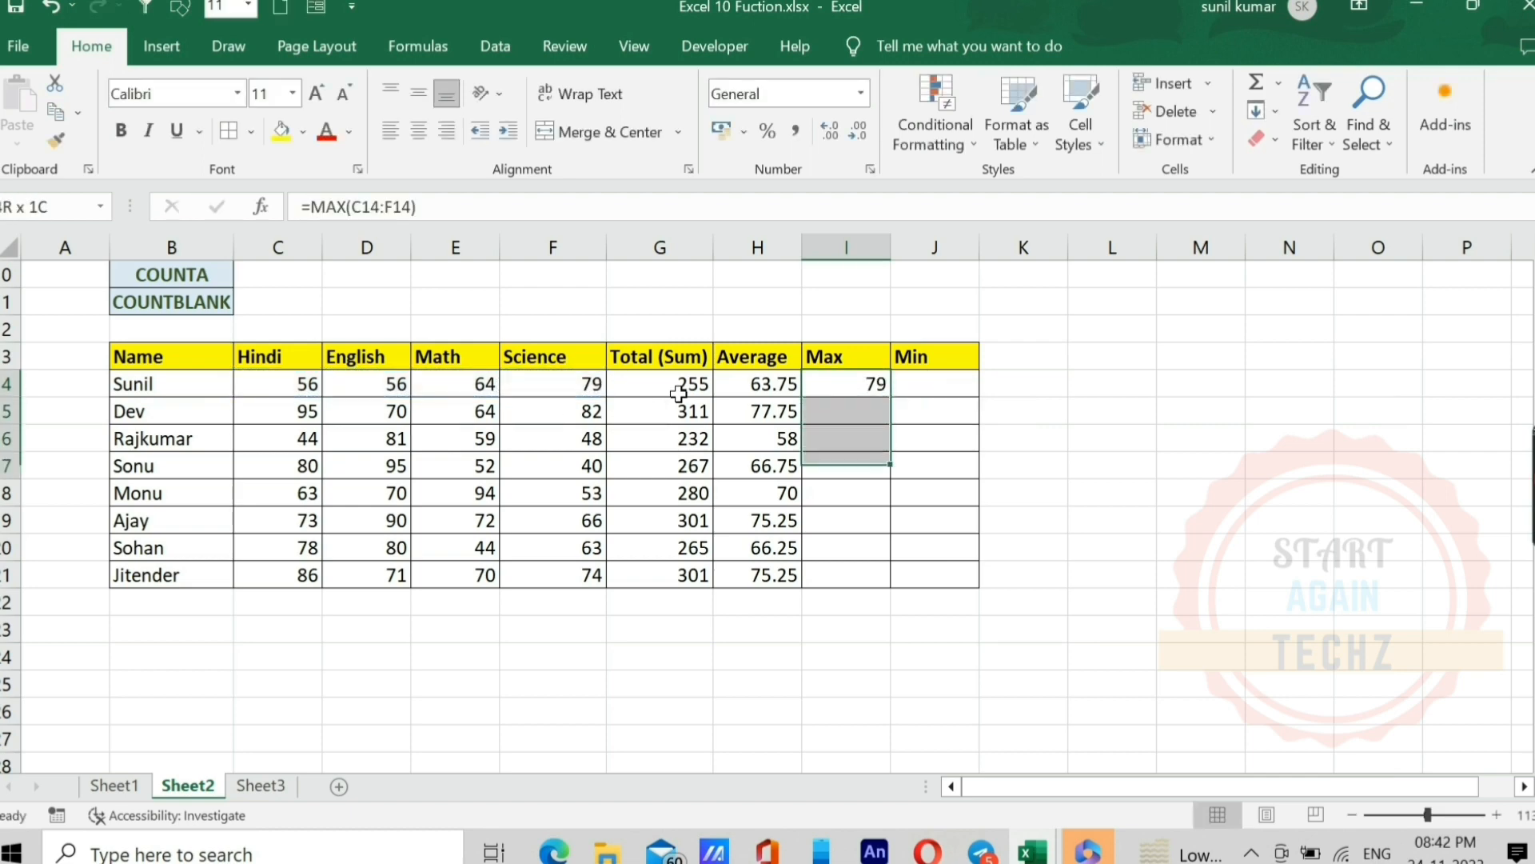
{"action": "key", "text": "shift+Down"}
{"action": "key", "text": "ctrl+d"}
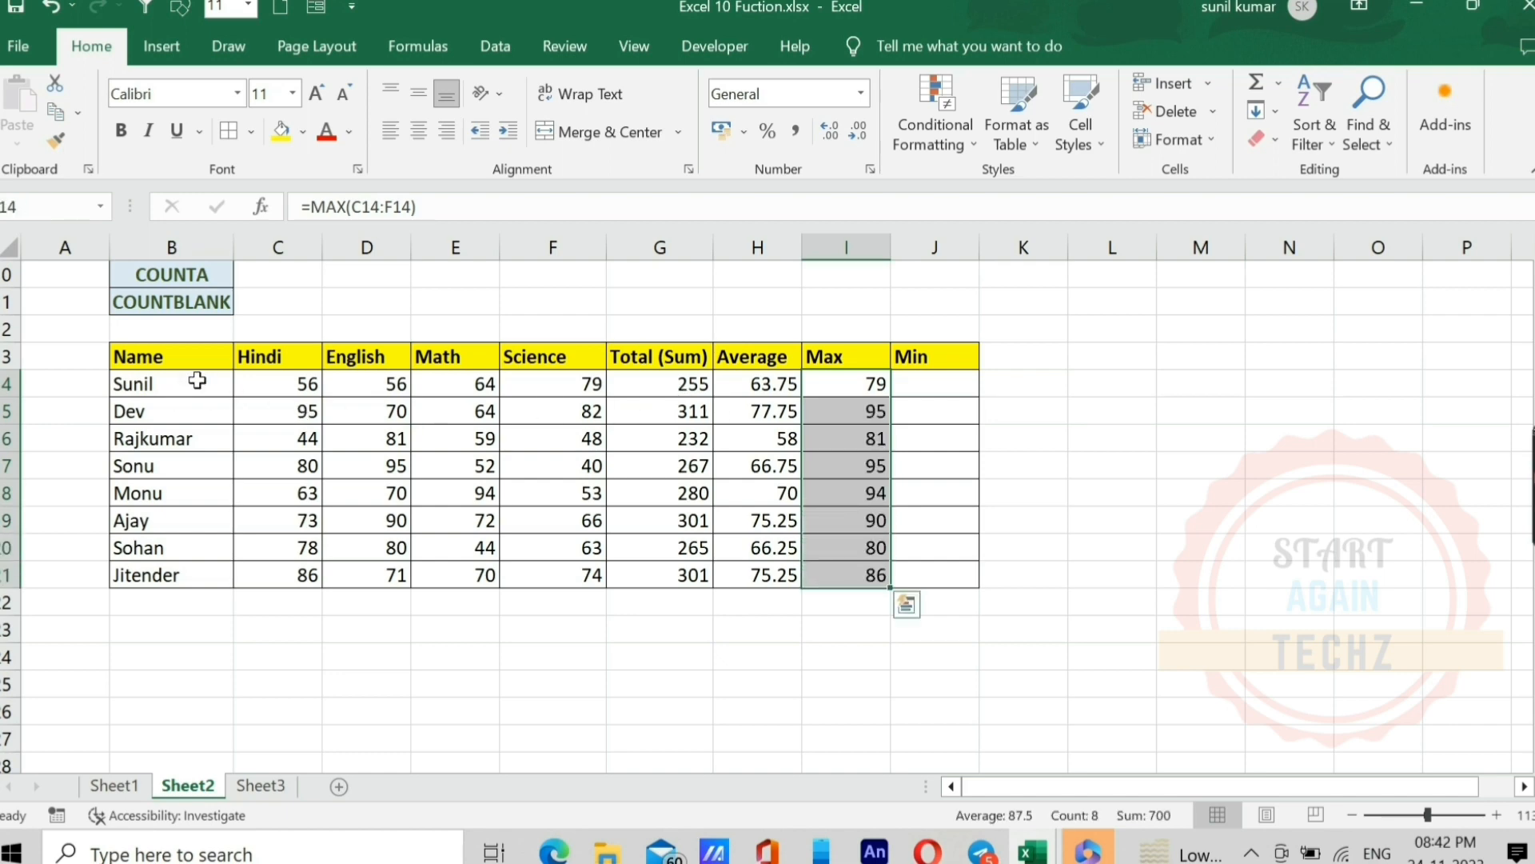
{"action": "left_click", "coordinate": [854, 383]}
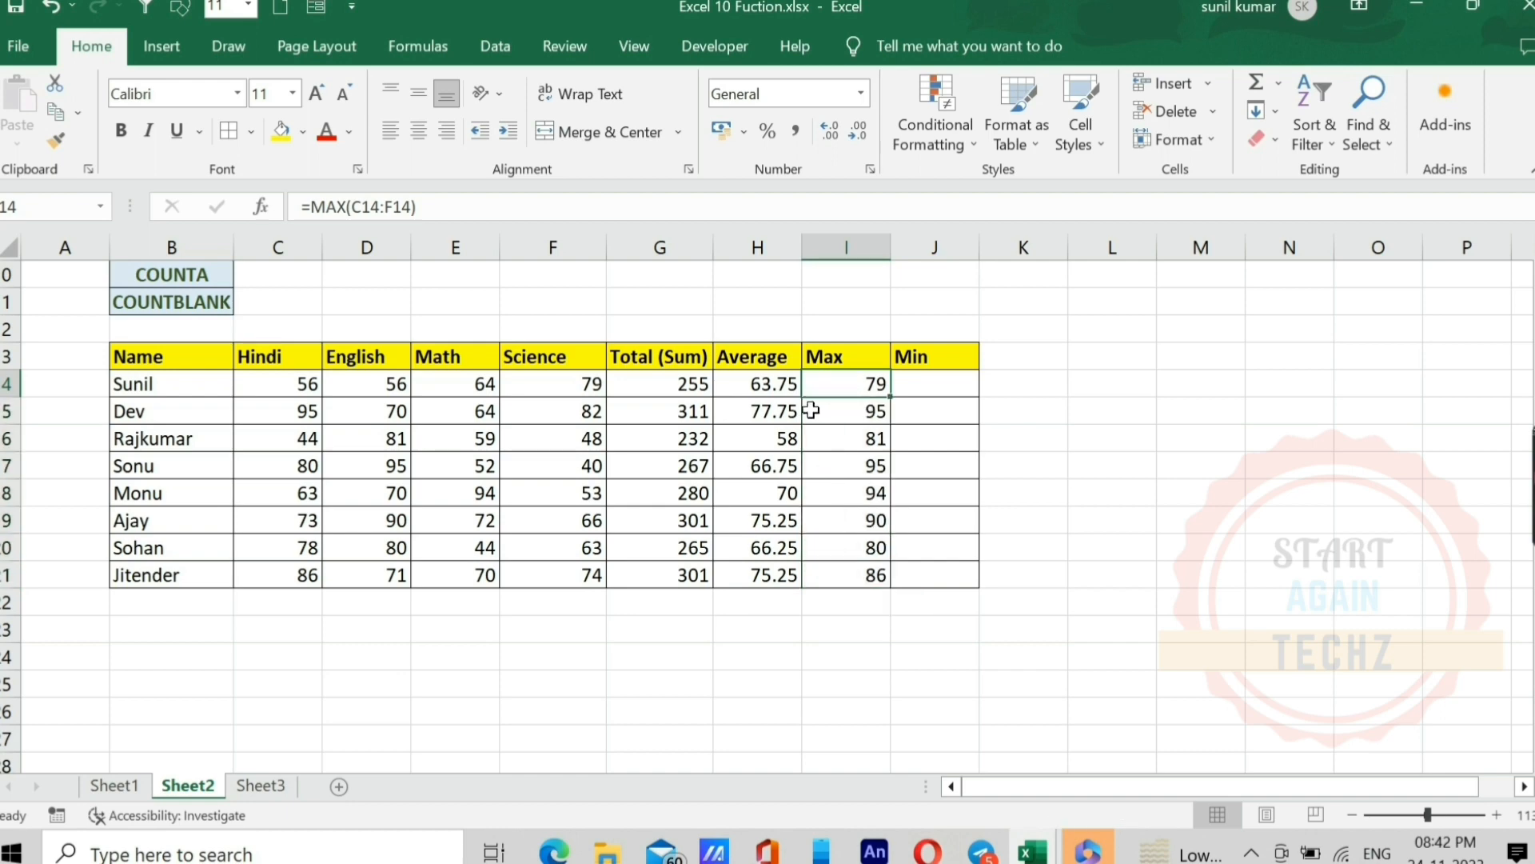
Step: Enter =MIN(C14:F14) in J14 for the first student's lowest mark and fill it down to J21
{"action": "left_click", "coordinate": [548, 382]}
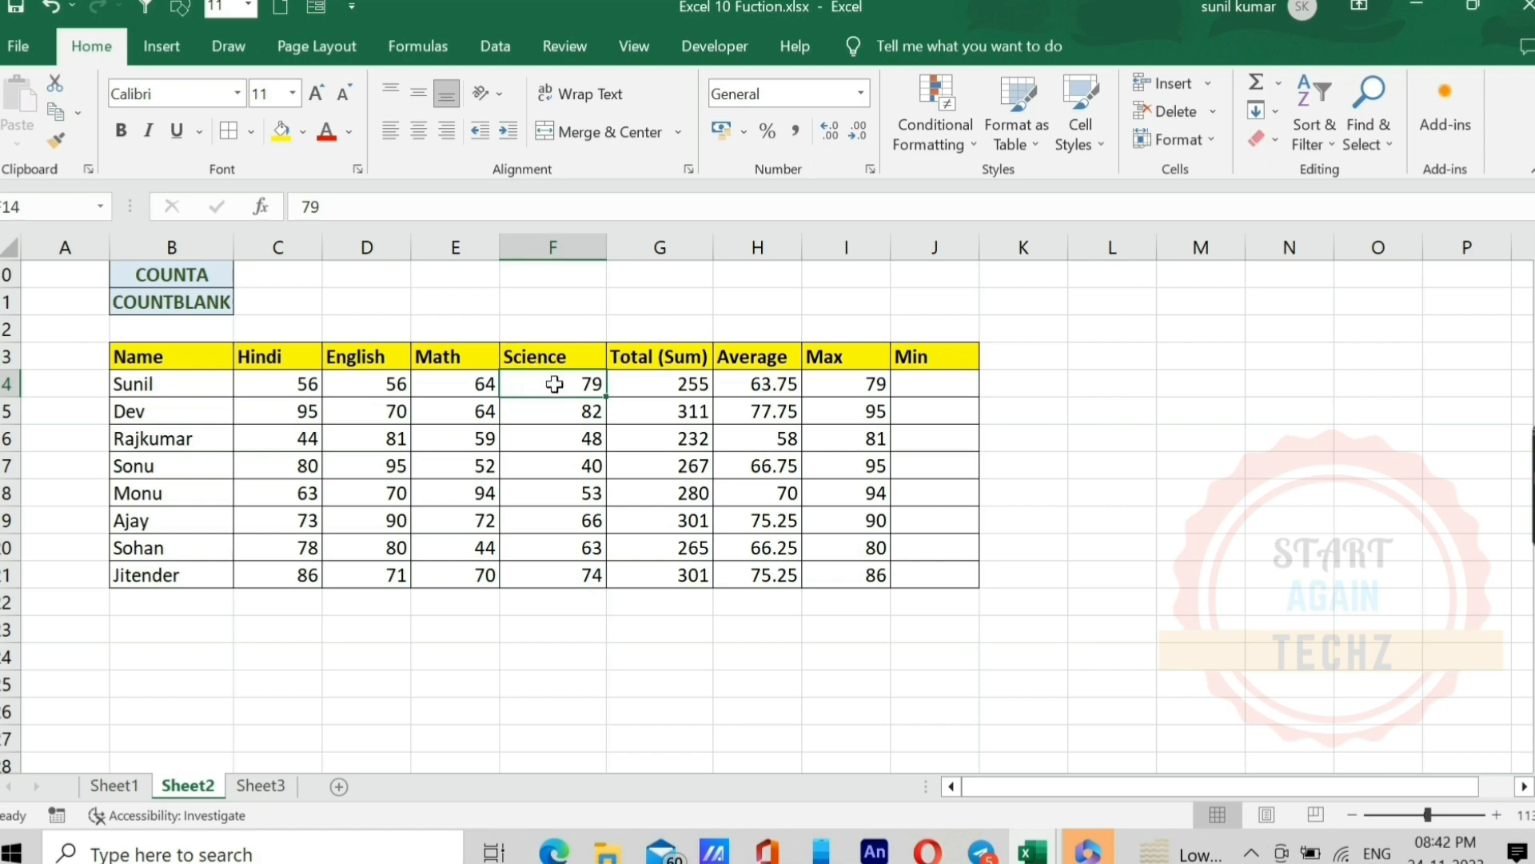
{"action": "left_click", "coordinate": [929, 387]}
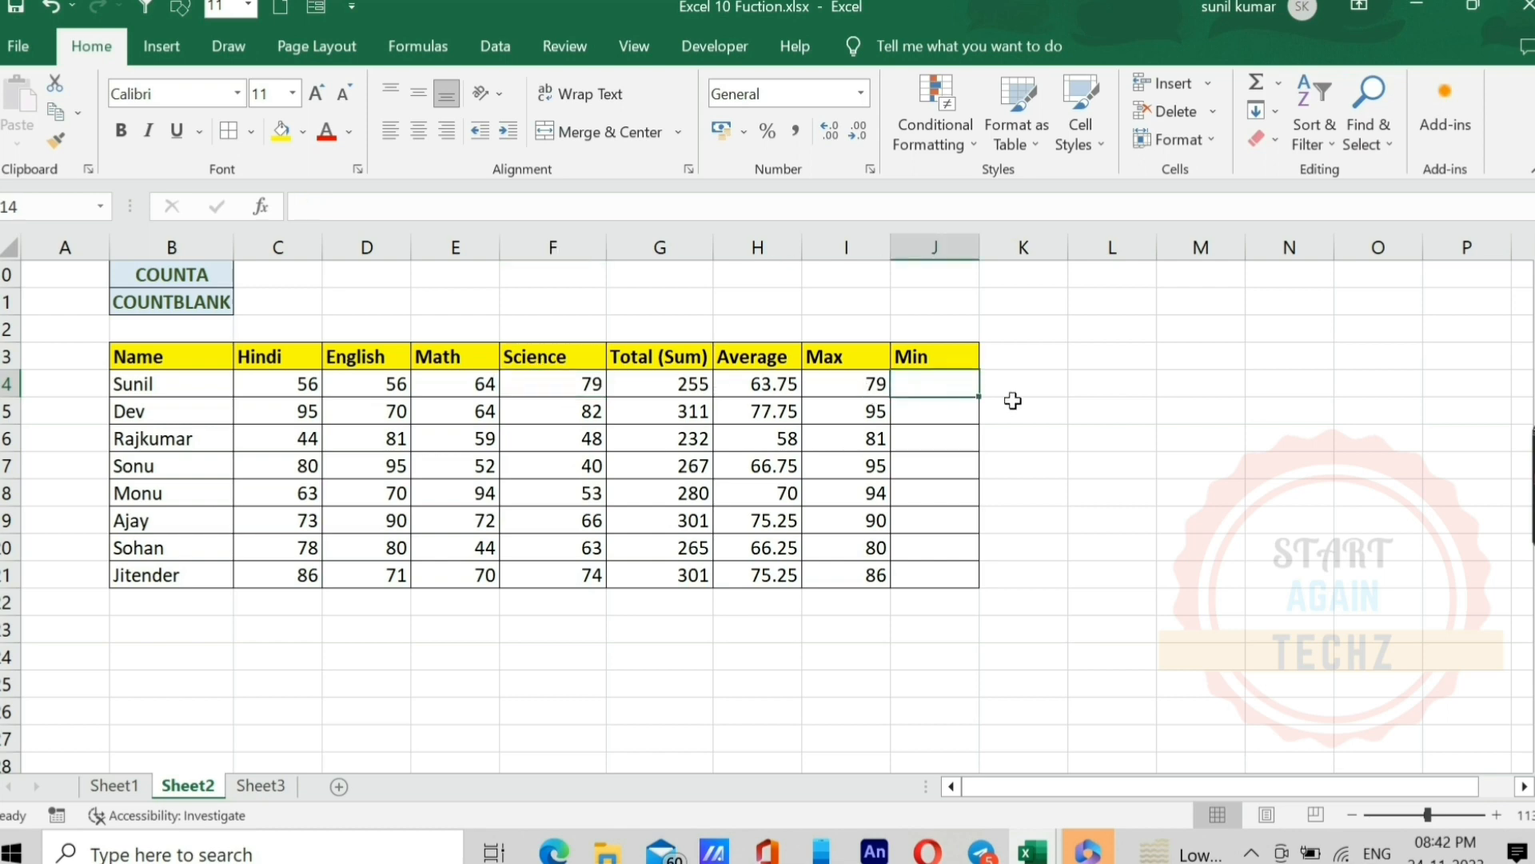
{"action": "type", "text": "=min"}
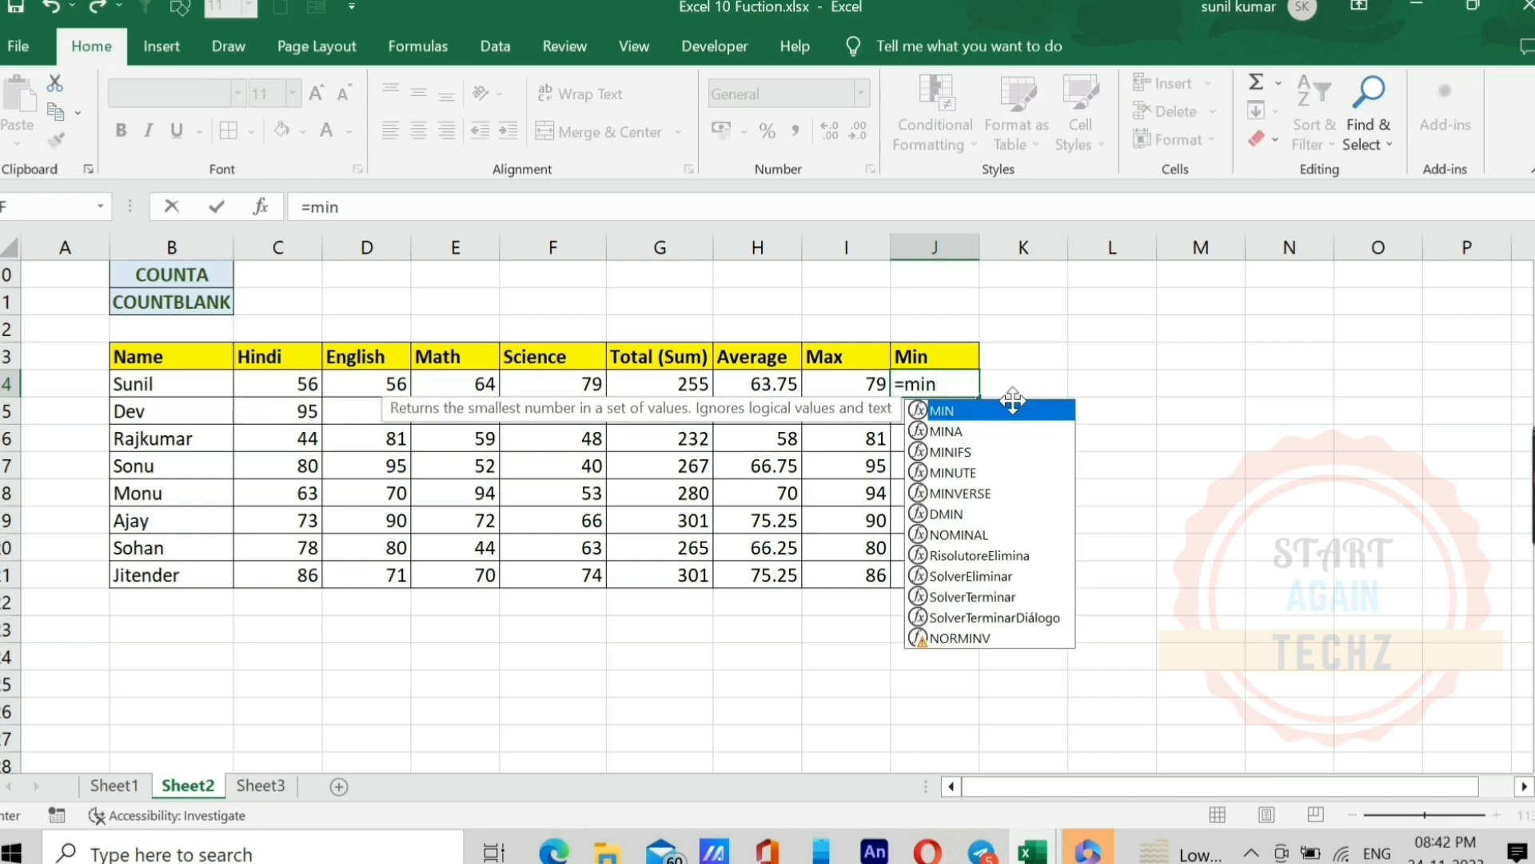
{"action": "double_click", "coordinate": [1017, 411]}
{"action": "key", "text": "Left"}
{"action": "key", "text": "Left"}
{"action": "key", "text": "Left"}
{"action": "key", "text": "Left"}
{"action": "key", "text": "Left"}
{"action": "key", "text": "Left"}
{"action": "key", "text": "Left"}
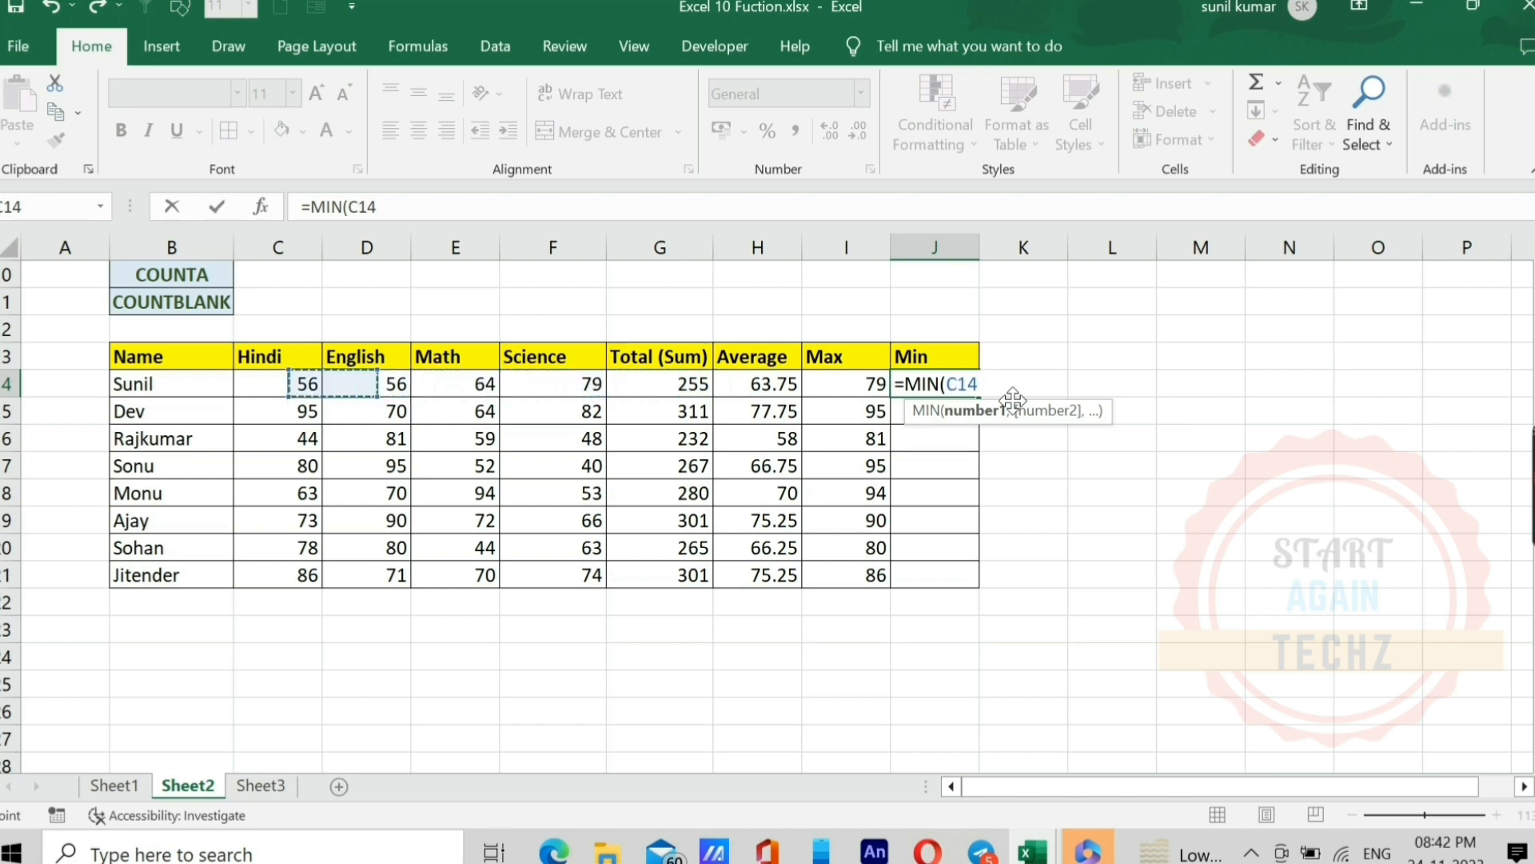
{"action": "key", "text": "shift+Right"}
{"action": "key", "text": "shift+Right"}
{"action": "key", "text": "shift+Right"}
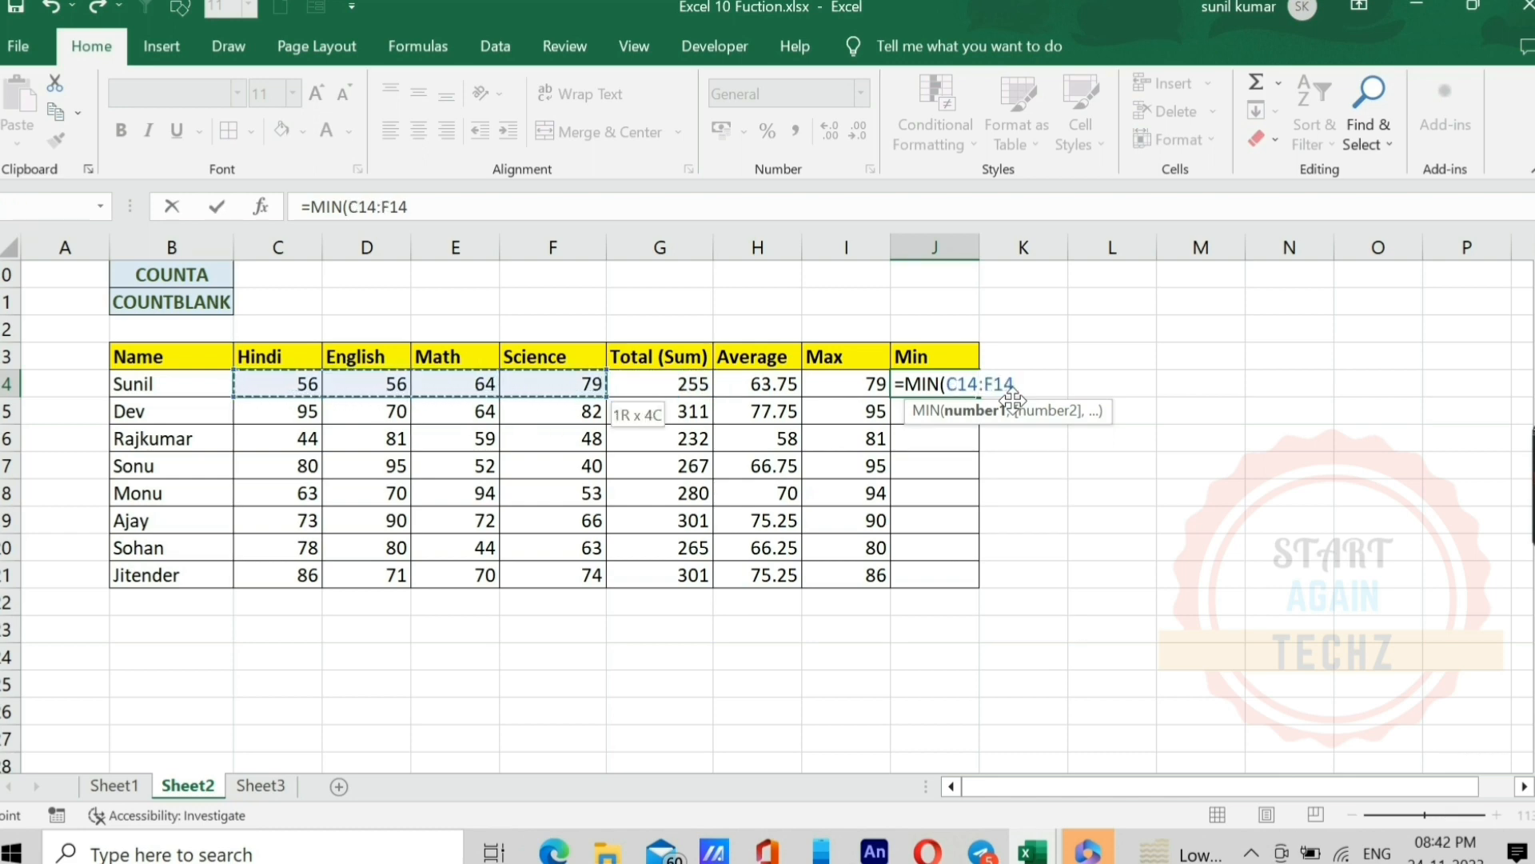
{"action": "type", "text": ")"}
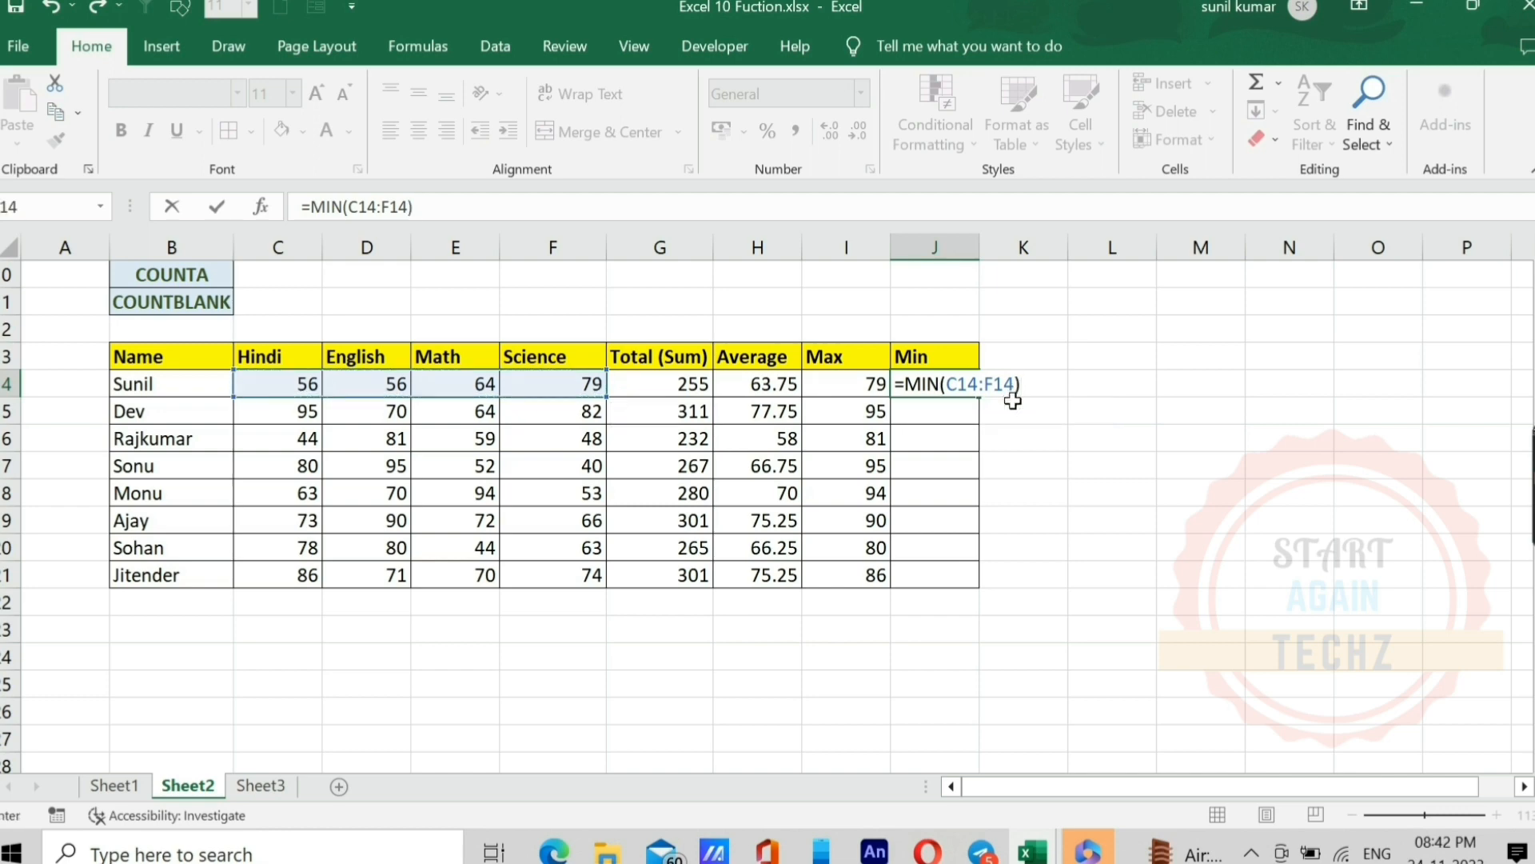
{"action": "key", "text": "Return"}
{"action": "key", "text": "Up"}
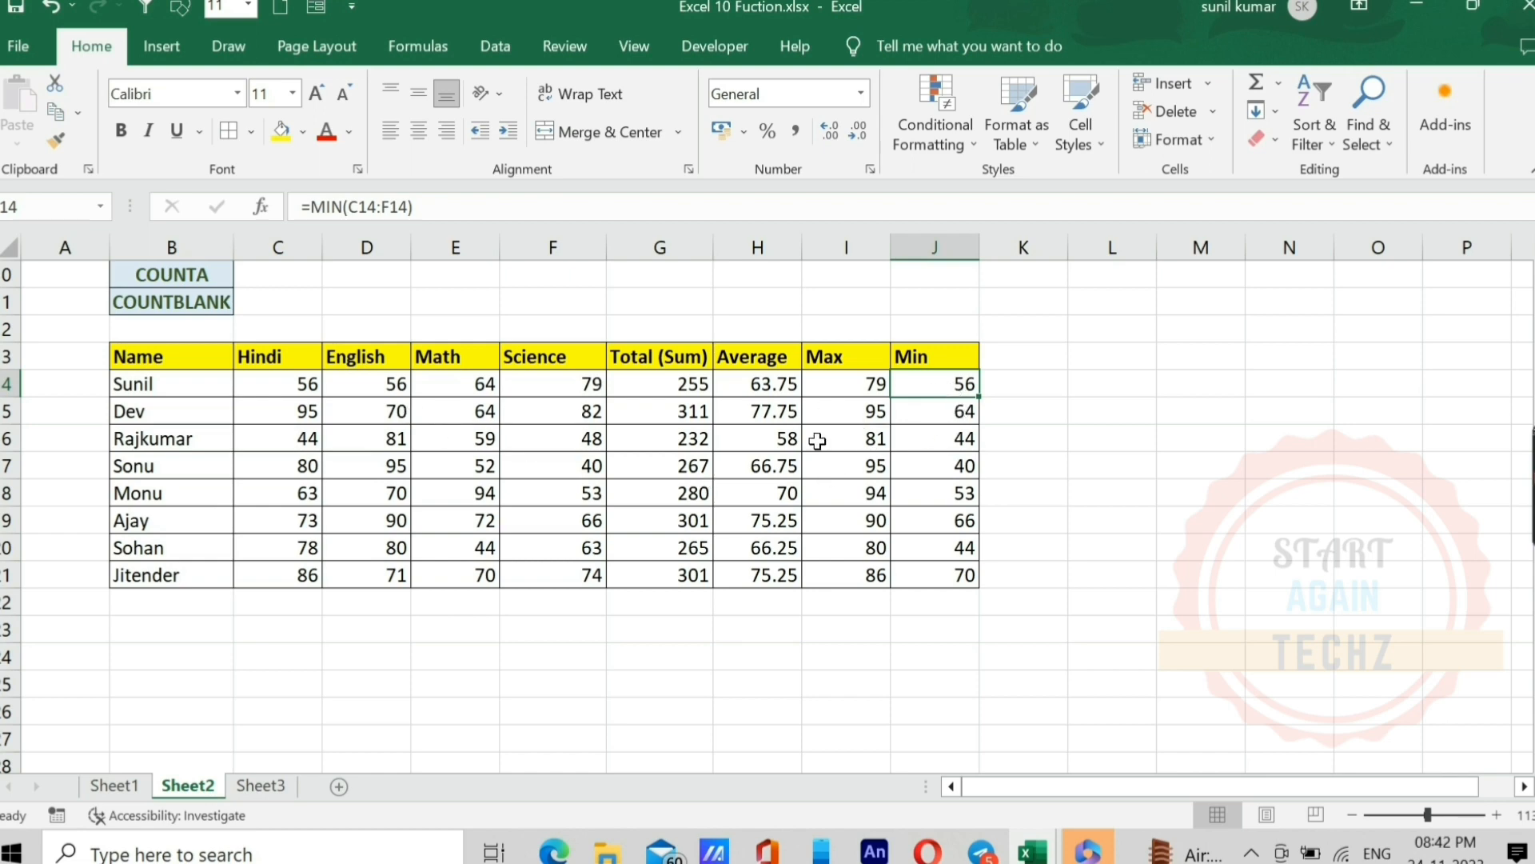
{"action": "left_click", "coordinate": [938, 415]}
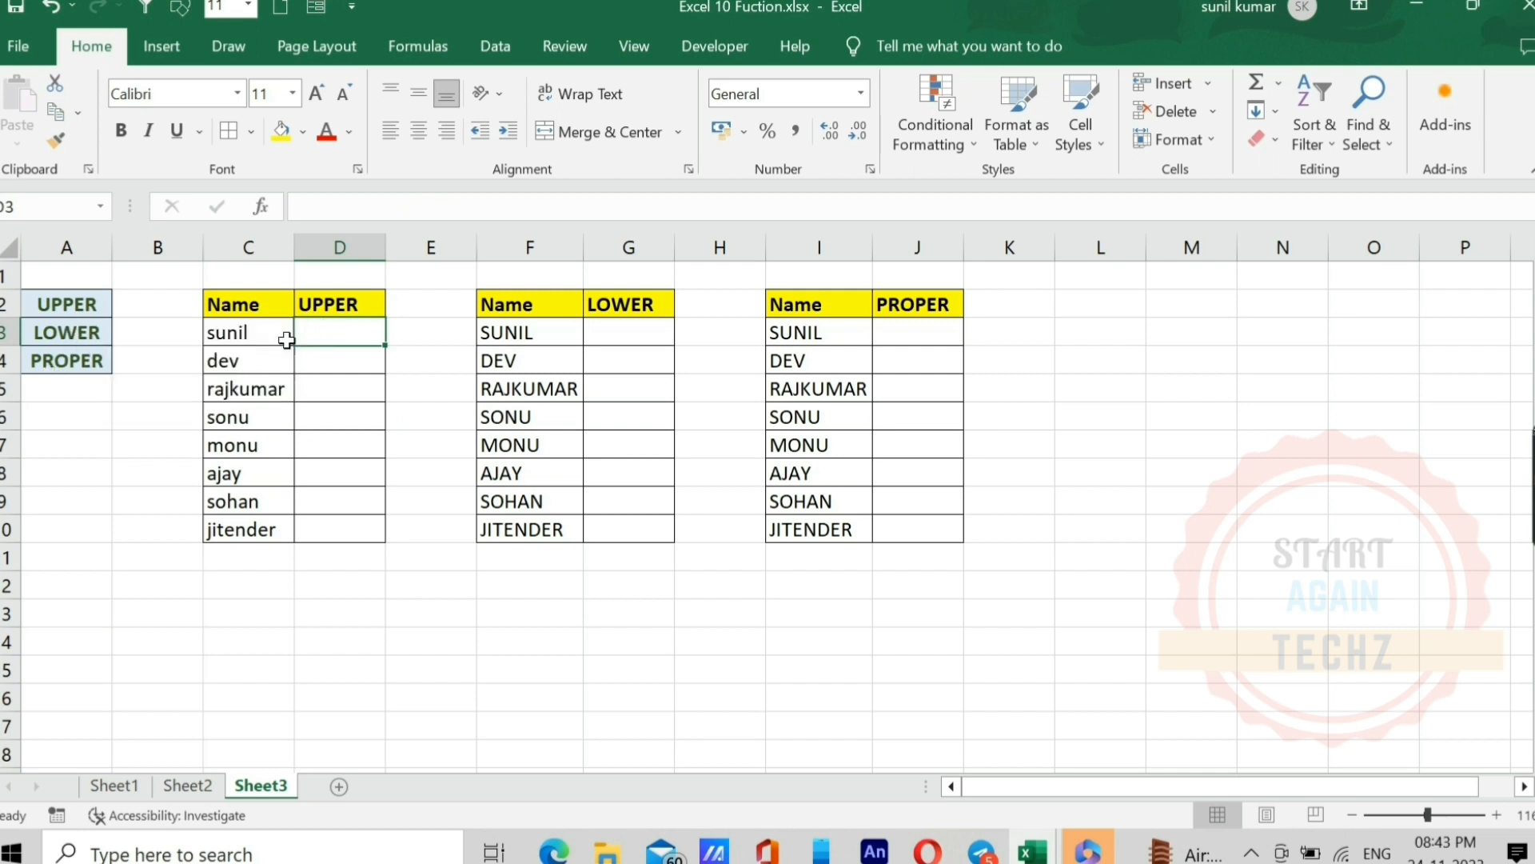
Step: Enter the formula =UPPER(C3) in D3 on Sheet3 to convert the first name to capitals
{"action": "left_click_drag", "start_coordinate": [249, 329], "coordinate": [234, 501]}
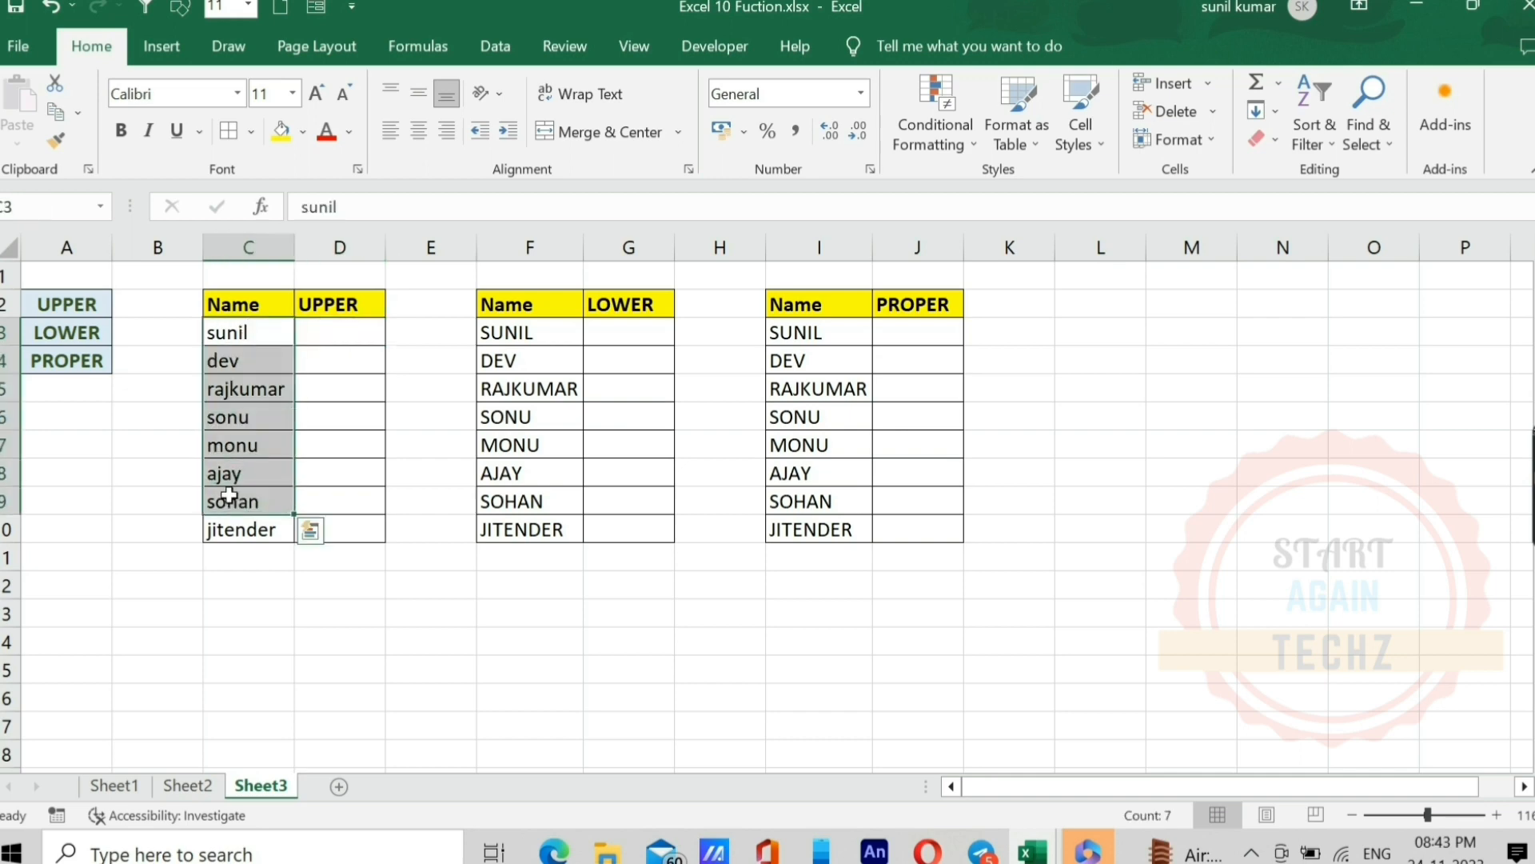
{"action": "left_click", "coordinate": [344, 330]}
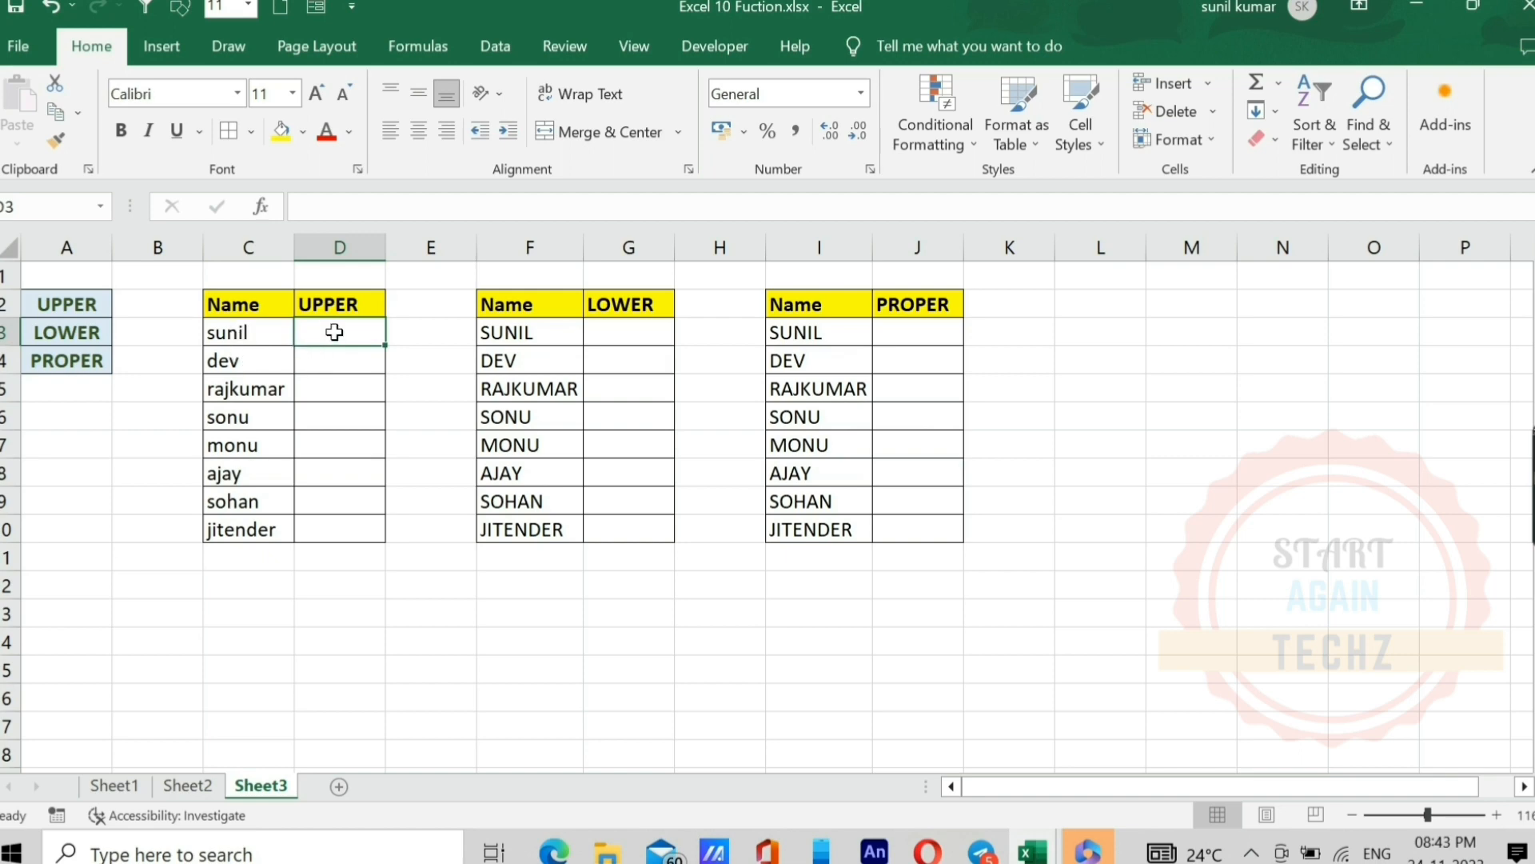
{"action": "type", "text": "="}
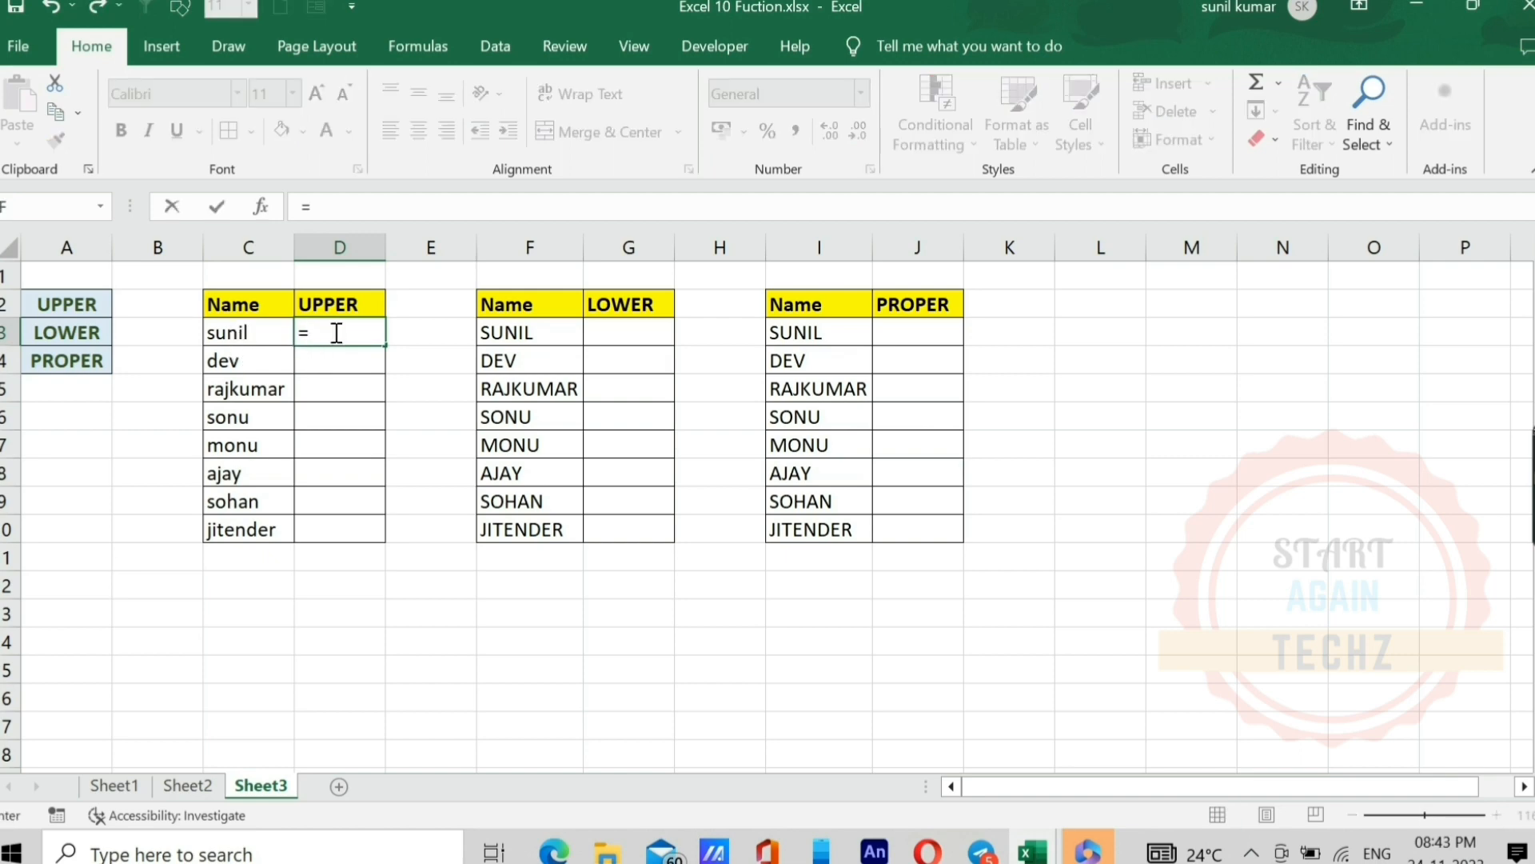
{"action": "type", "text": "up"}
{"action": "key", "text": "Tab"}
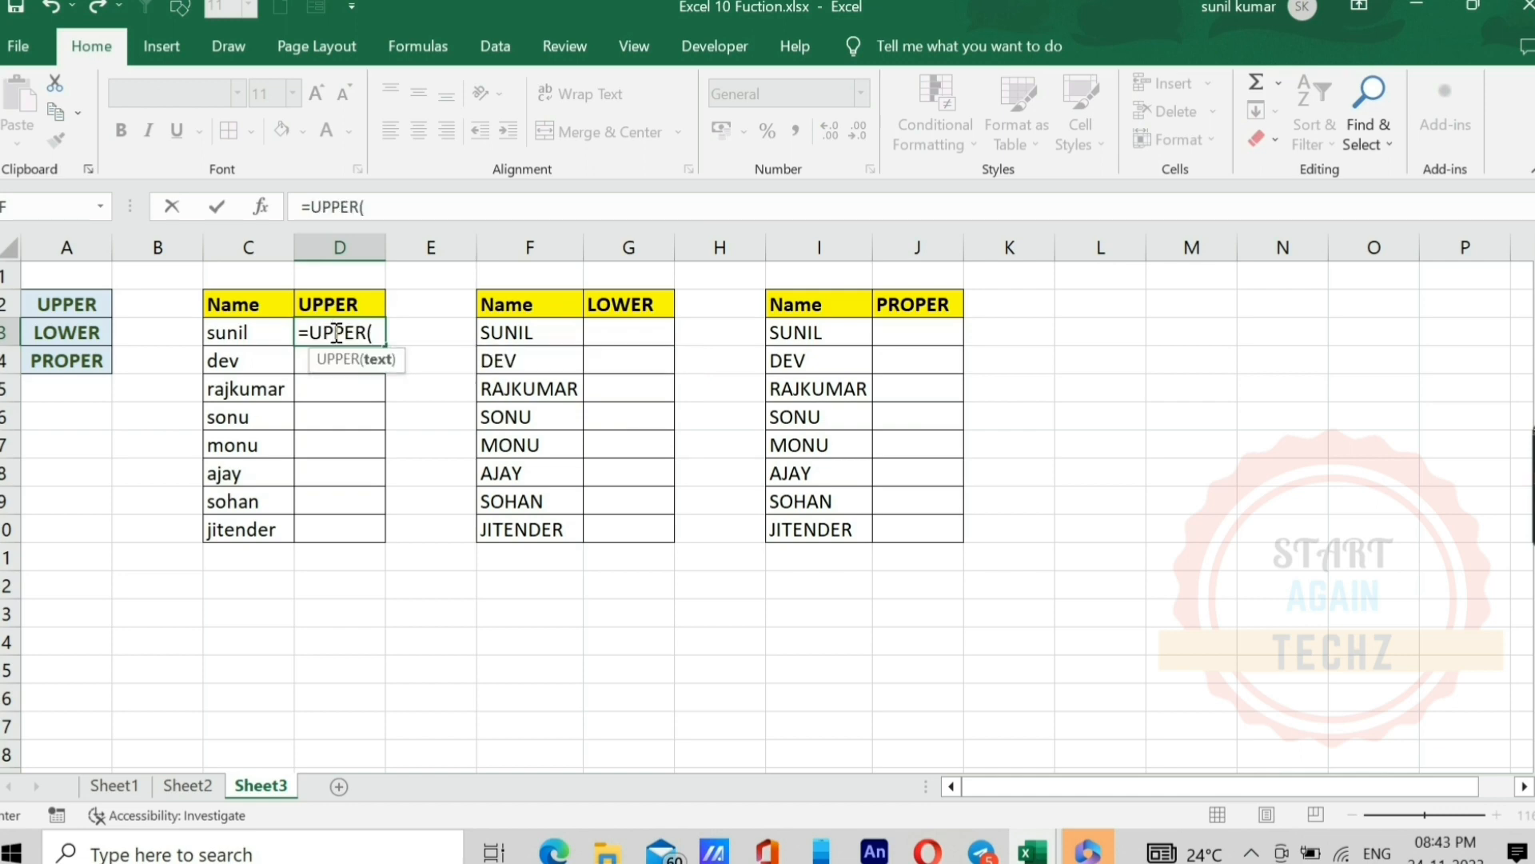
{"action": "key", "text": "Left"}
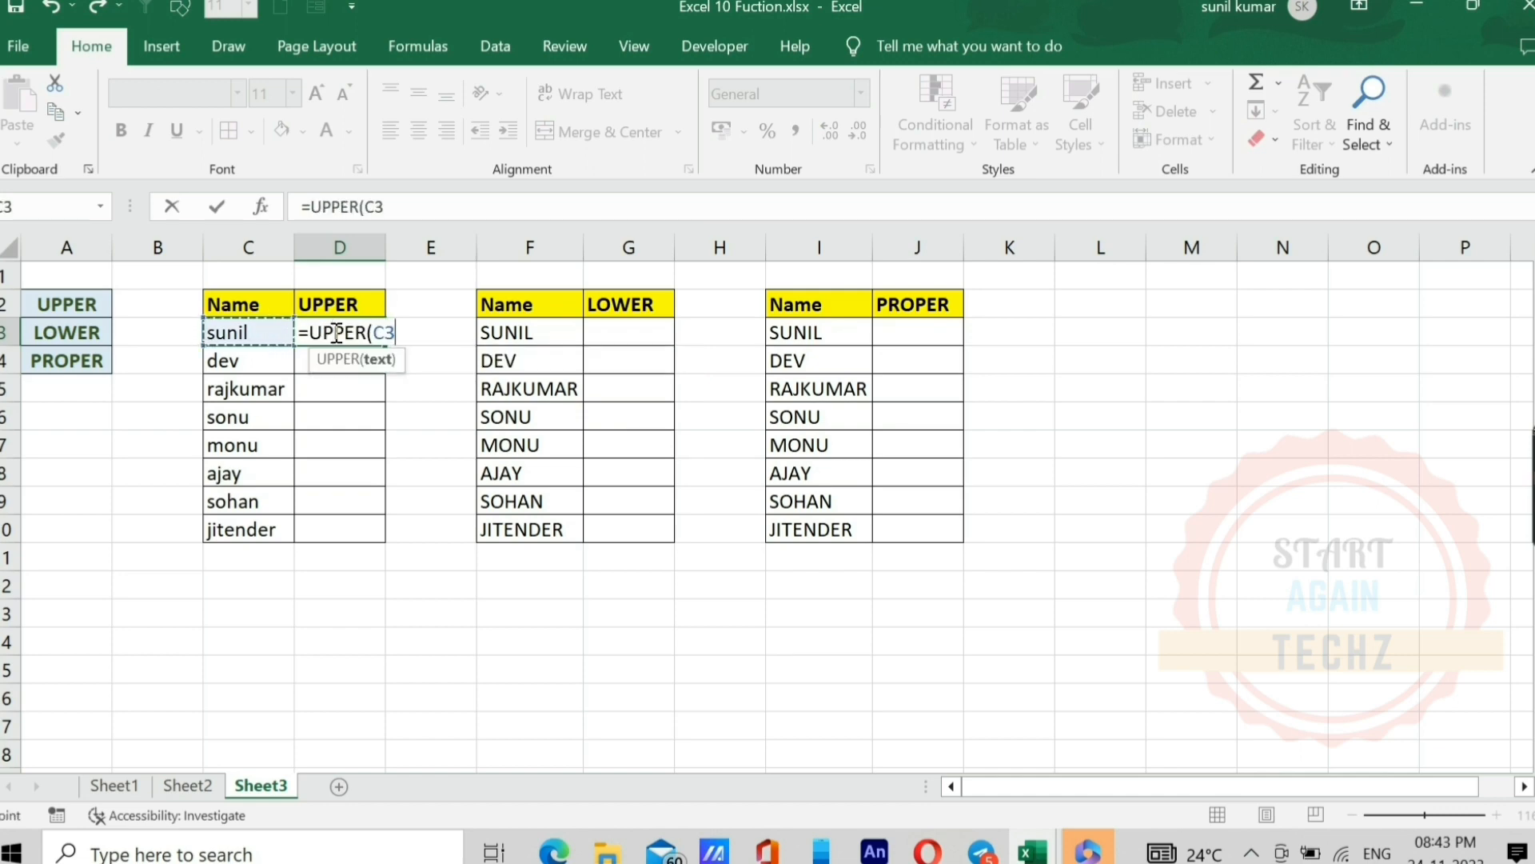
{"action": "type", "text": ")"}
{"action": "key", "text": "ctrl+Return"}
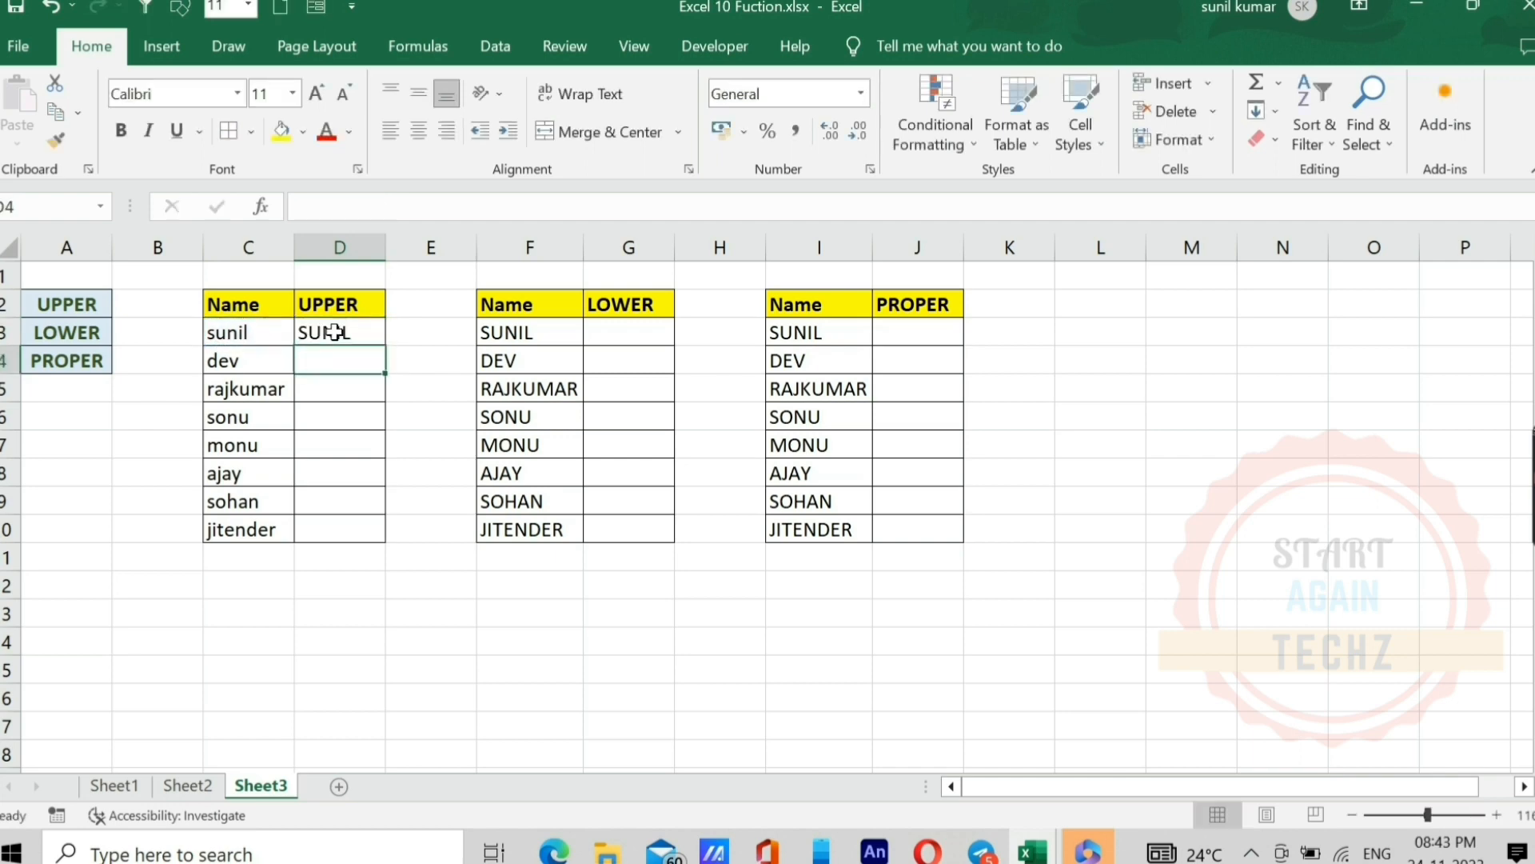
Step: Fill the UPPER formula from D3 down to D10 and autofit the width of column D
{"action": "key", "text": "shift+Down"}
{"action": "key", "text": "shift+Down"}
{"action": "key", "text": "shift+Down"}
{"action": "key", "text": "shift+Down"}
{"action": "key", "text": "shift+Down"}
{"action": "key", "text": "shift+Down"}
{"action": "key", "text": "shift+Down"}
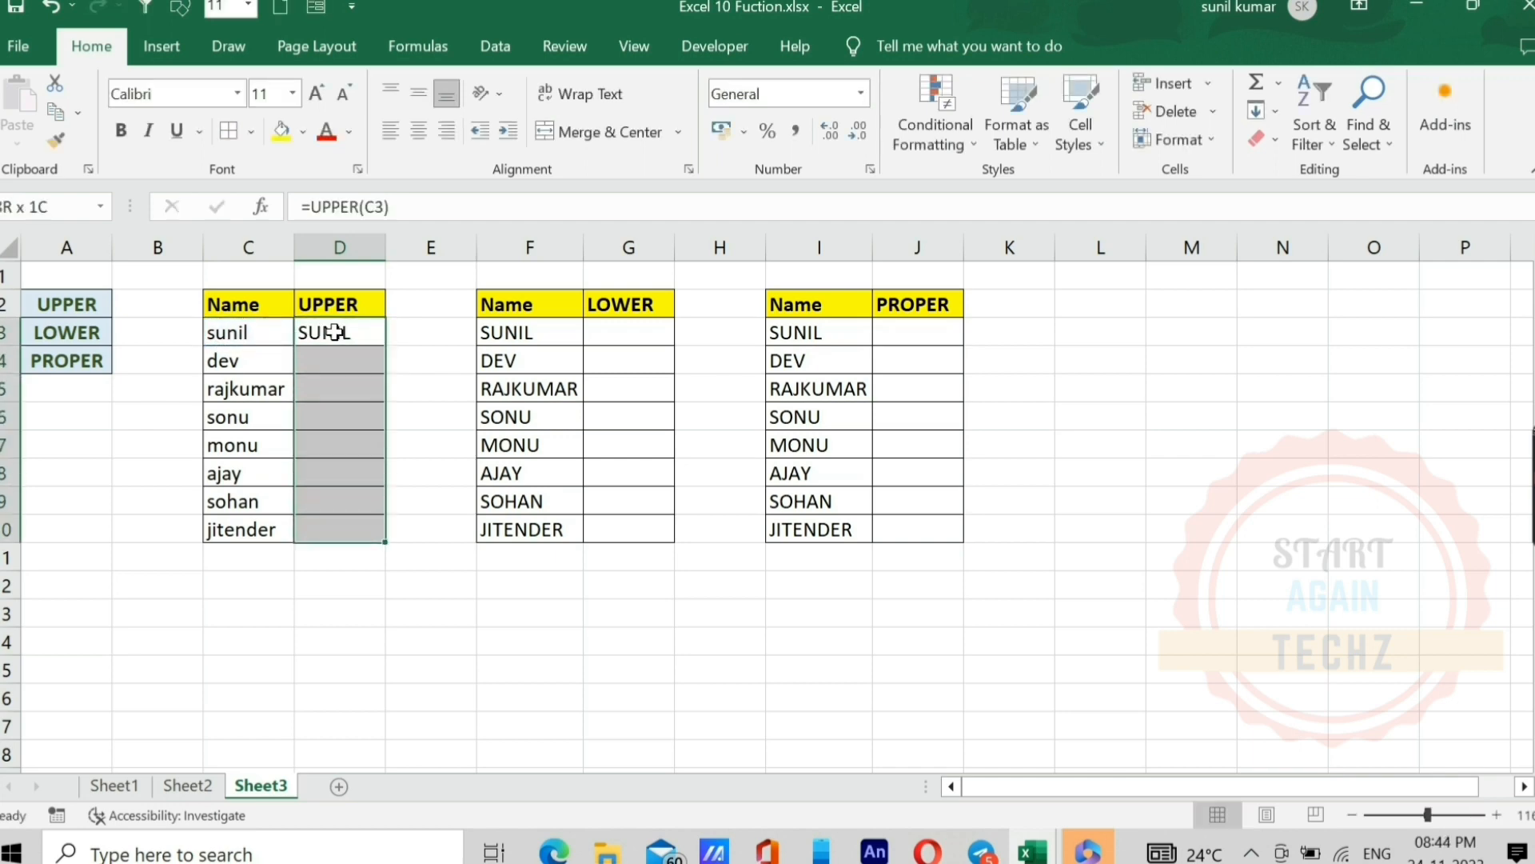
{"action": "key", "text": "ctrl+d"}
{"action": "left_click", "coordinate": [364, 337]}
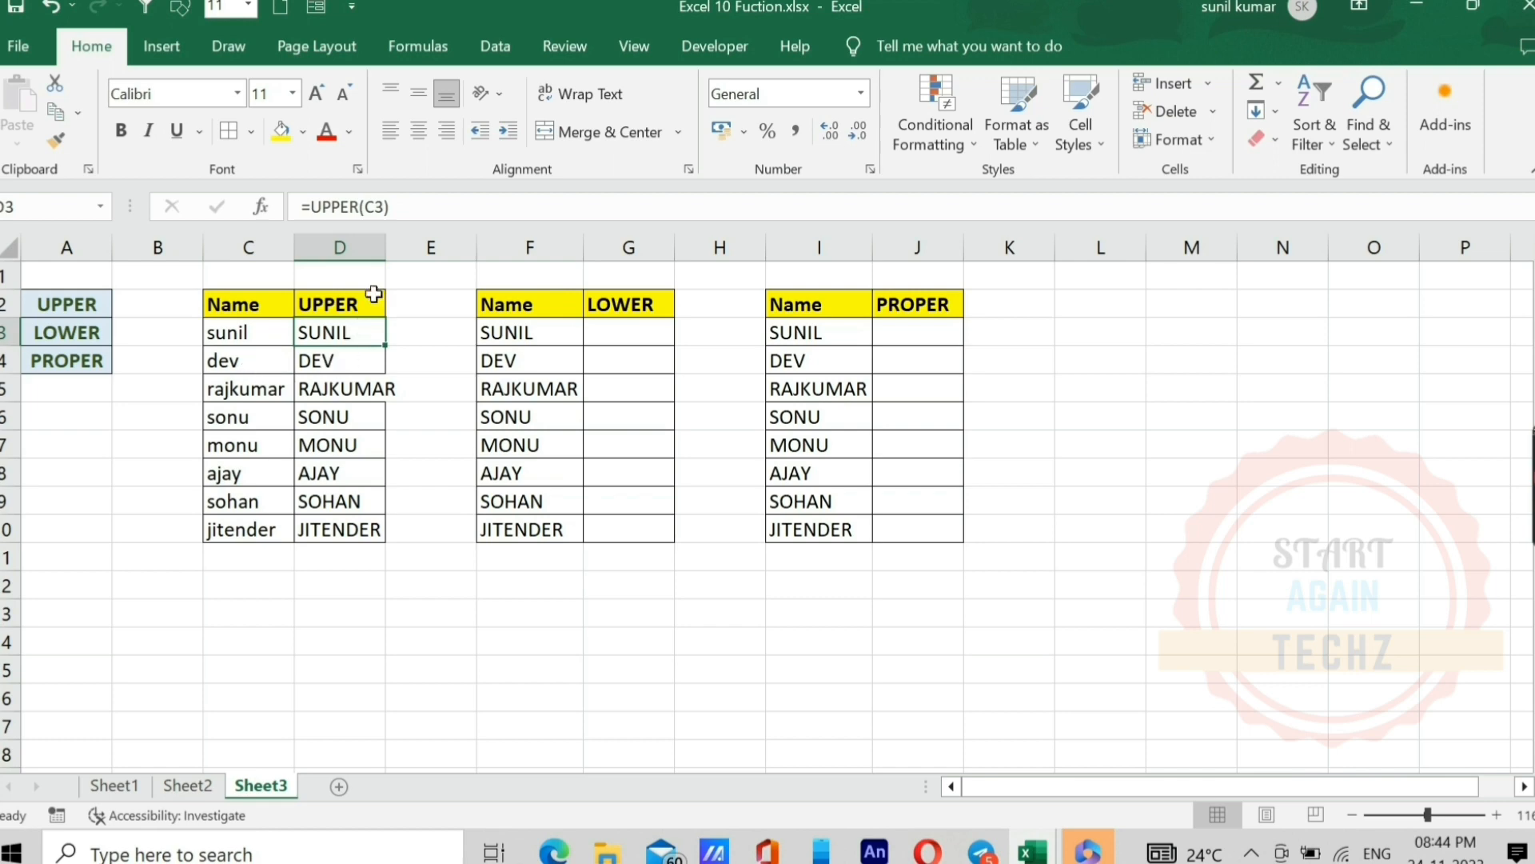
{"action": "double_click", "coordinate": [385, 247]}
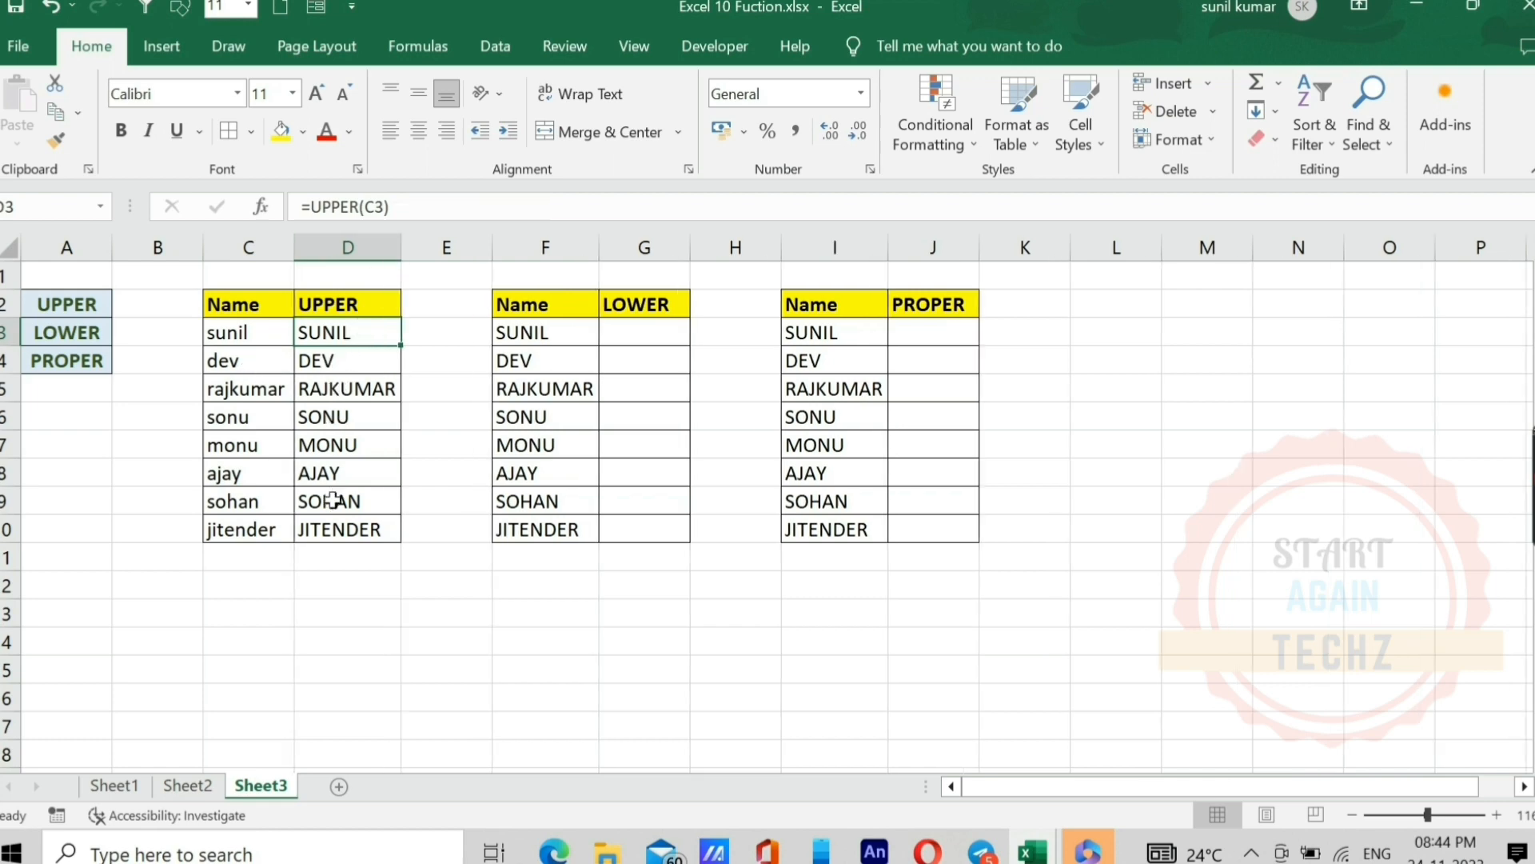
Step: Enter the formula =LOWER(F3) in G3 to convert the first name to lowercase
{"action": "left_click", "coordinate": [649, 334]}
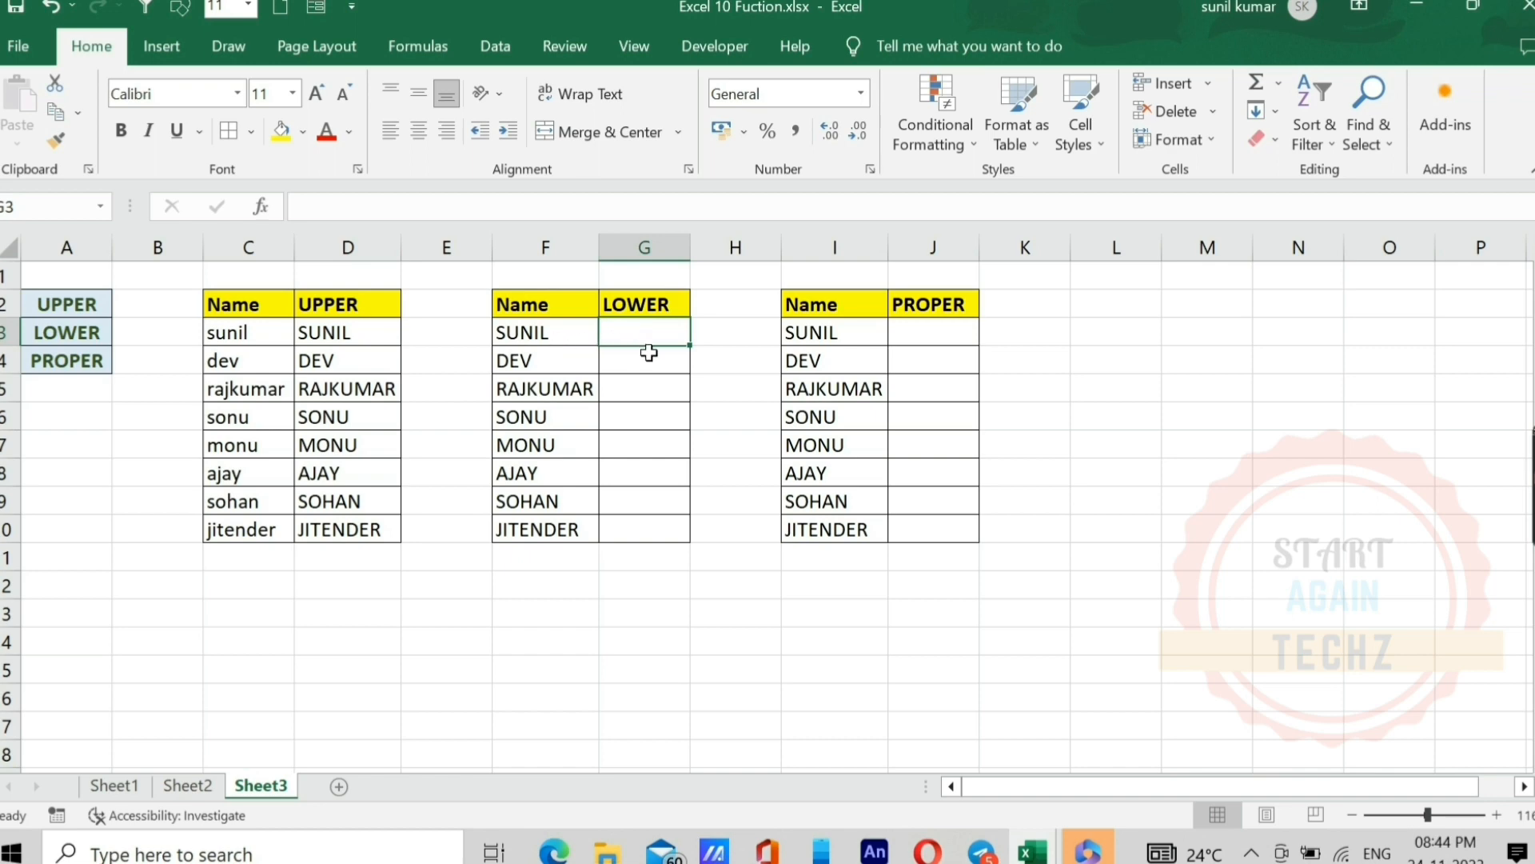
{"action": "type", "text": "=low"}
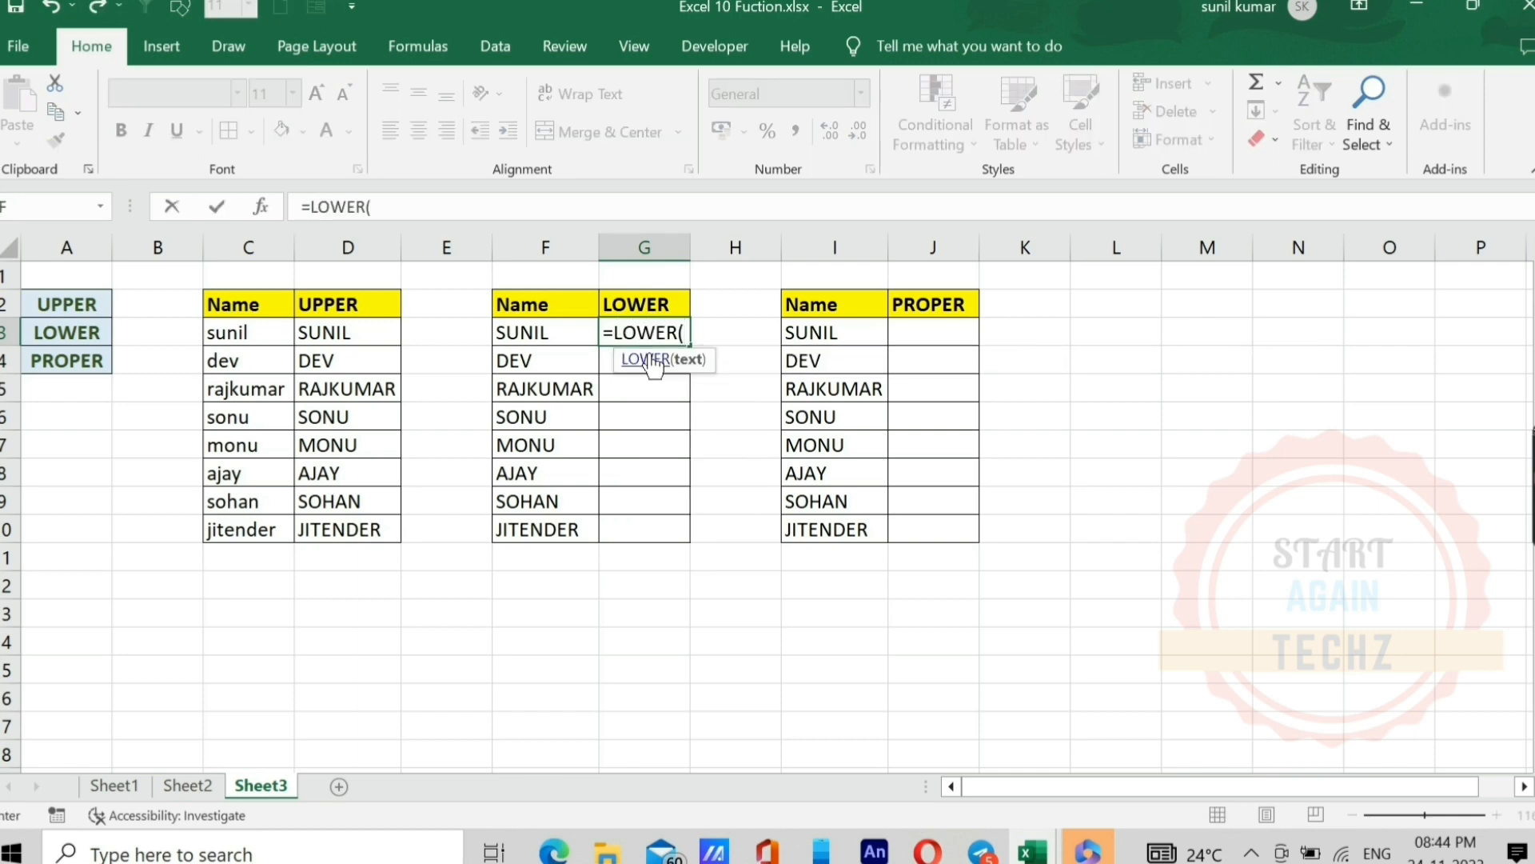
{"action": "key", "text": "Left"}
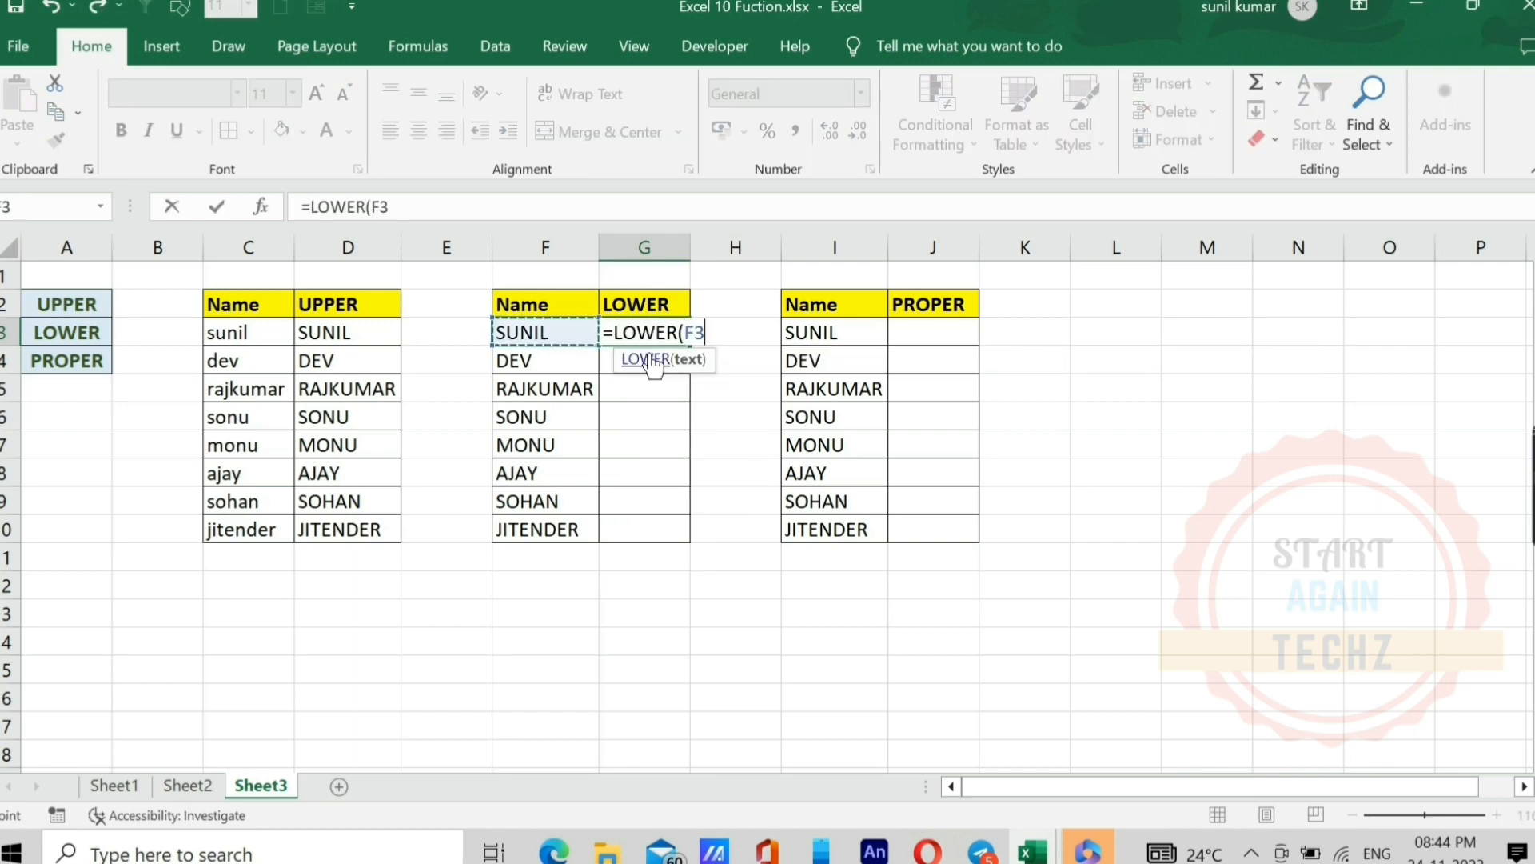
{"action": "type", "text": ")"}
{"action": "key", "text": "Return"}
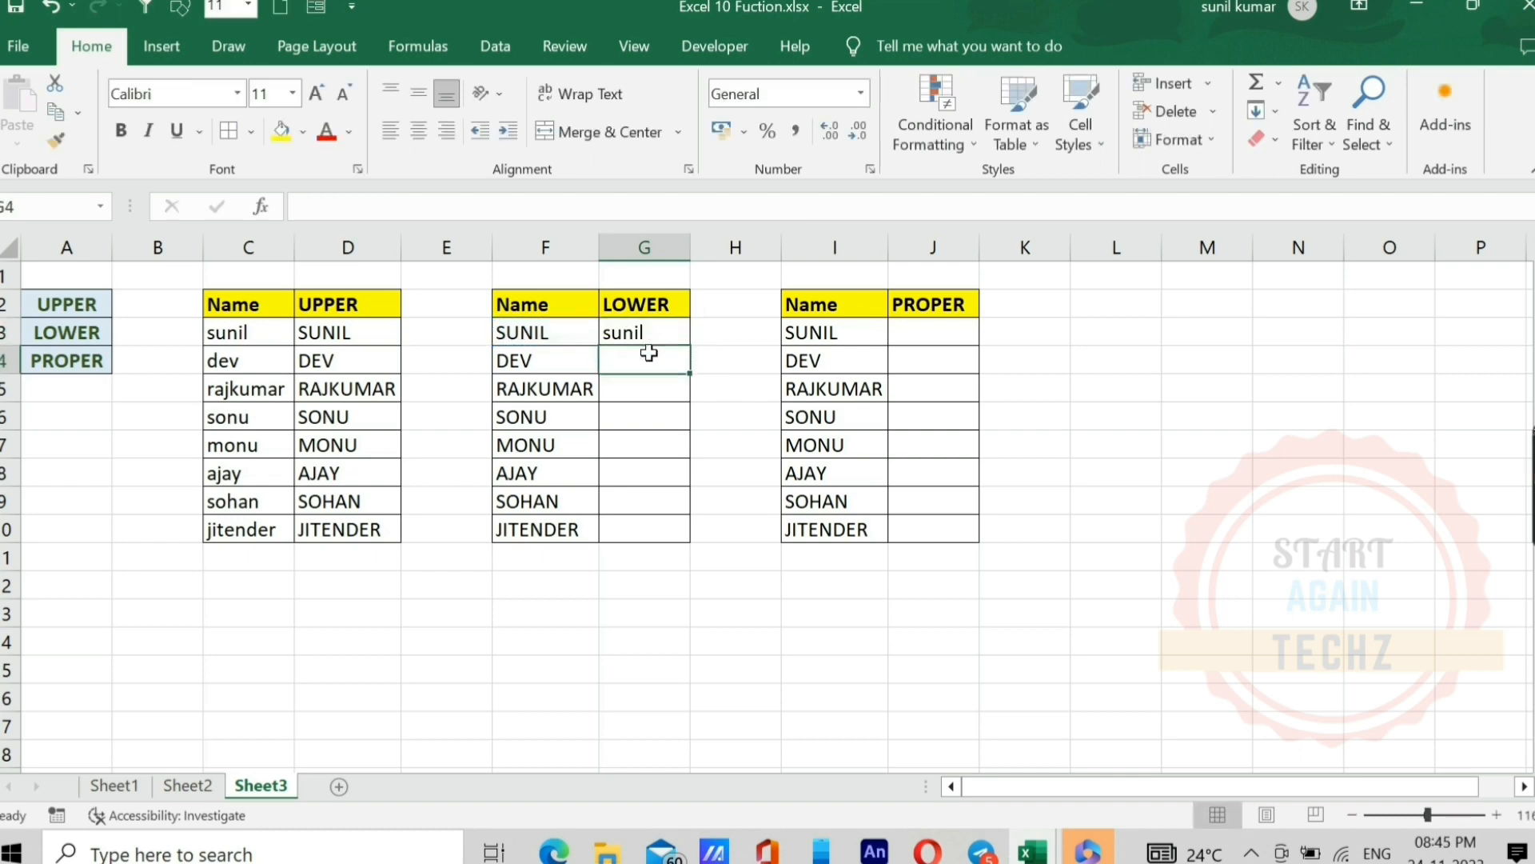
Step: Fill the LOWER formula from G3 down to G10 for the remaining names
{"action": "key", "text": "Up"}
{"action": "key", "text": "shift+Down"}
{"action": "key", "text": "shift+Down"}
{"action": "key", "text": "shift+Down"}
{"action": "key", "text": "shift+Down"}
{"action": "key", "text": "shift+Down"}
{"action": "key", "text": "shift+Down"}
{"action": "key", "text": "shift+Down"}
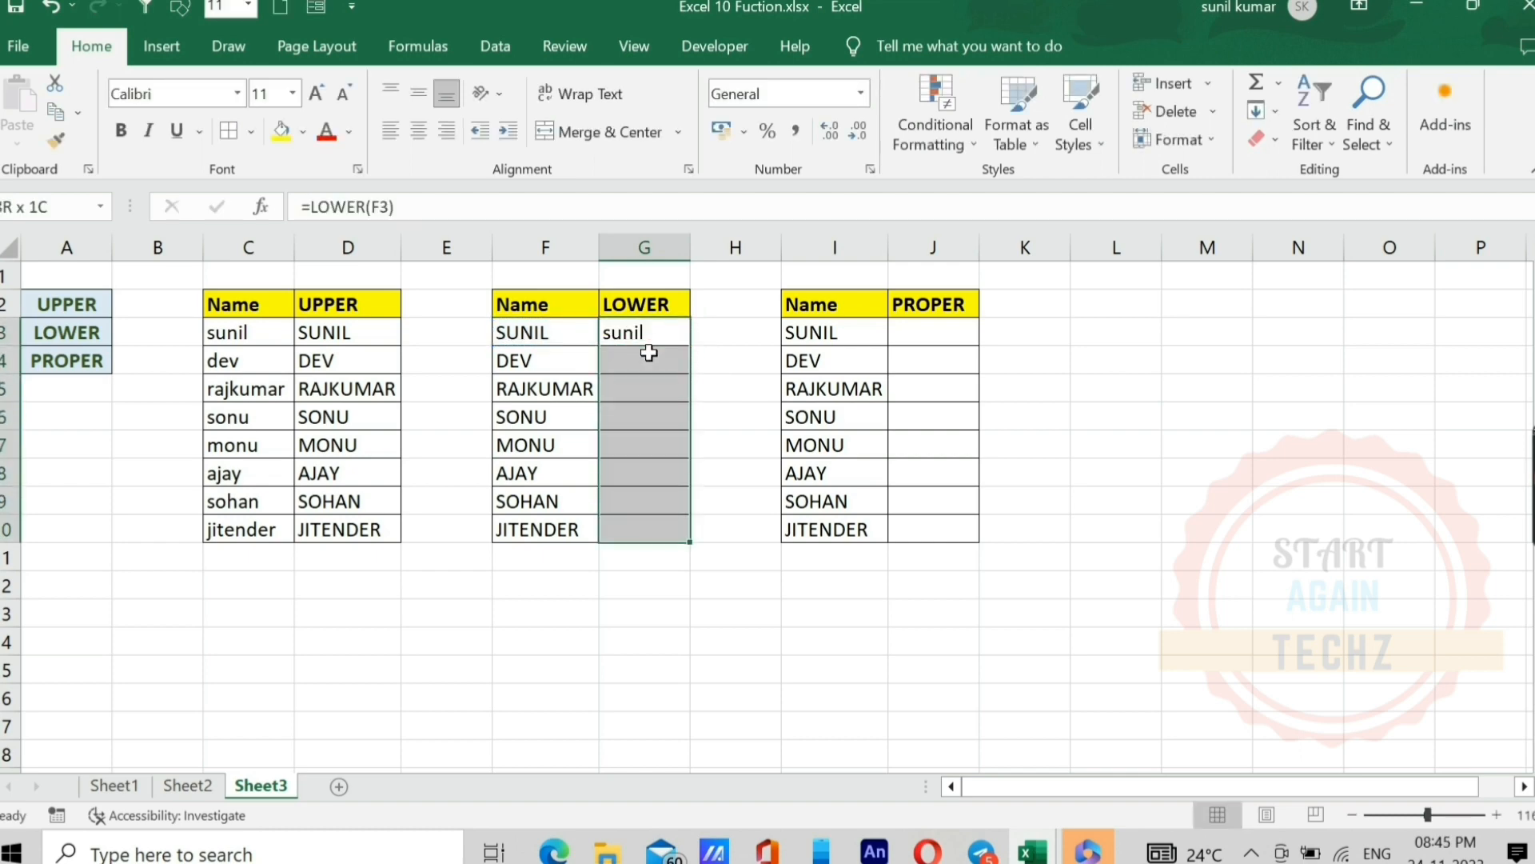
{"action": "key", "text": "ctrl+d"}
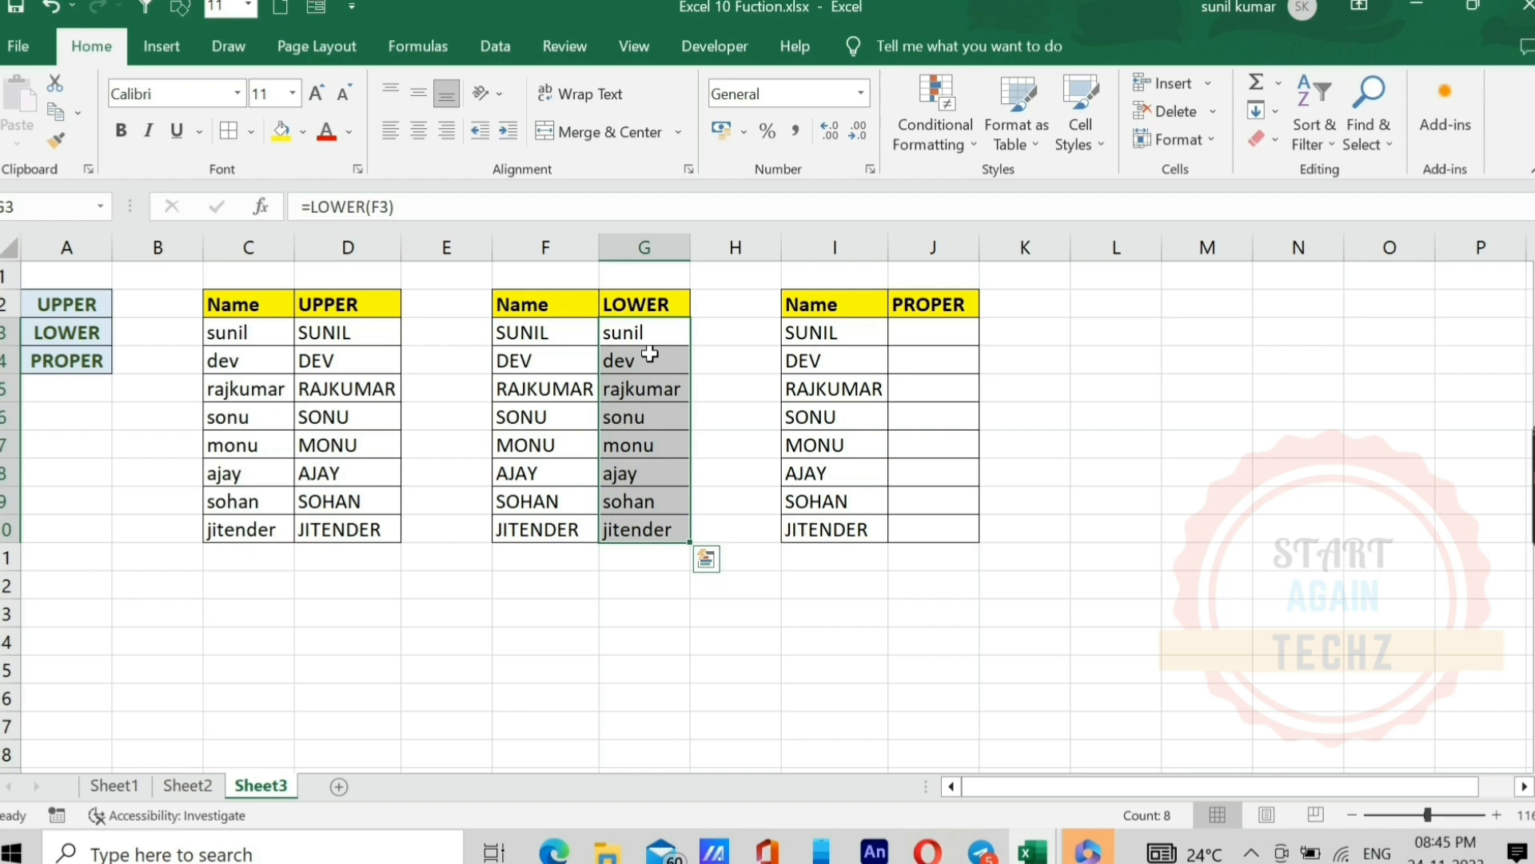
{"action": "left_click", "coordinate": [649, 354]}
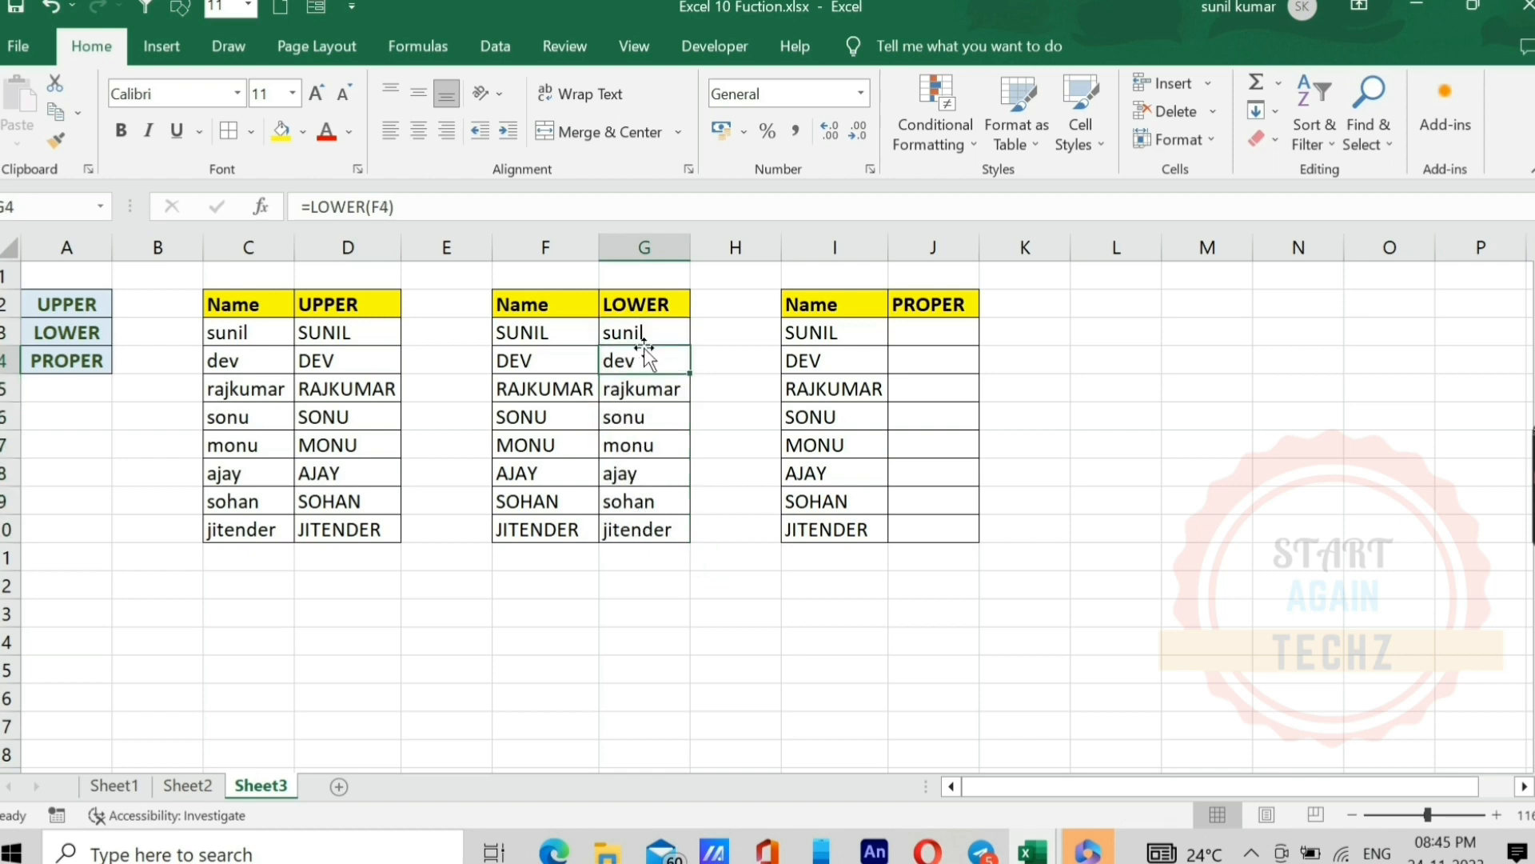
Step: Enter the formula =PROPER(I3) in J3 to capitalize only the first letter of the name
{"action": "left_click", "coordinate": [928, 329]}
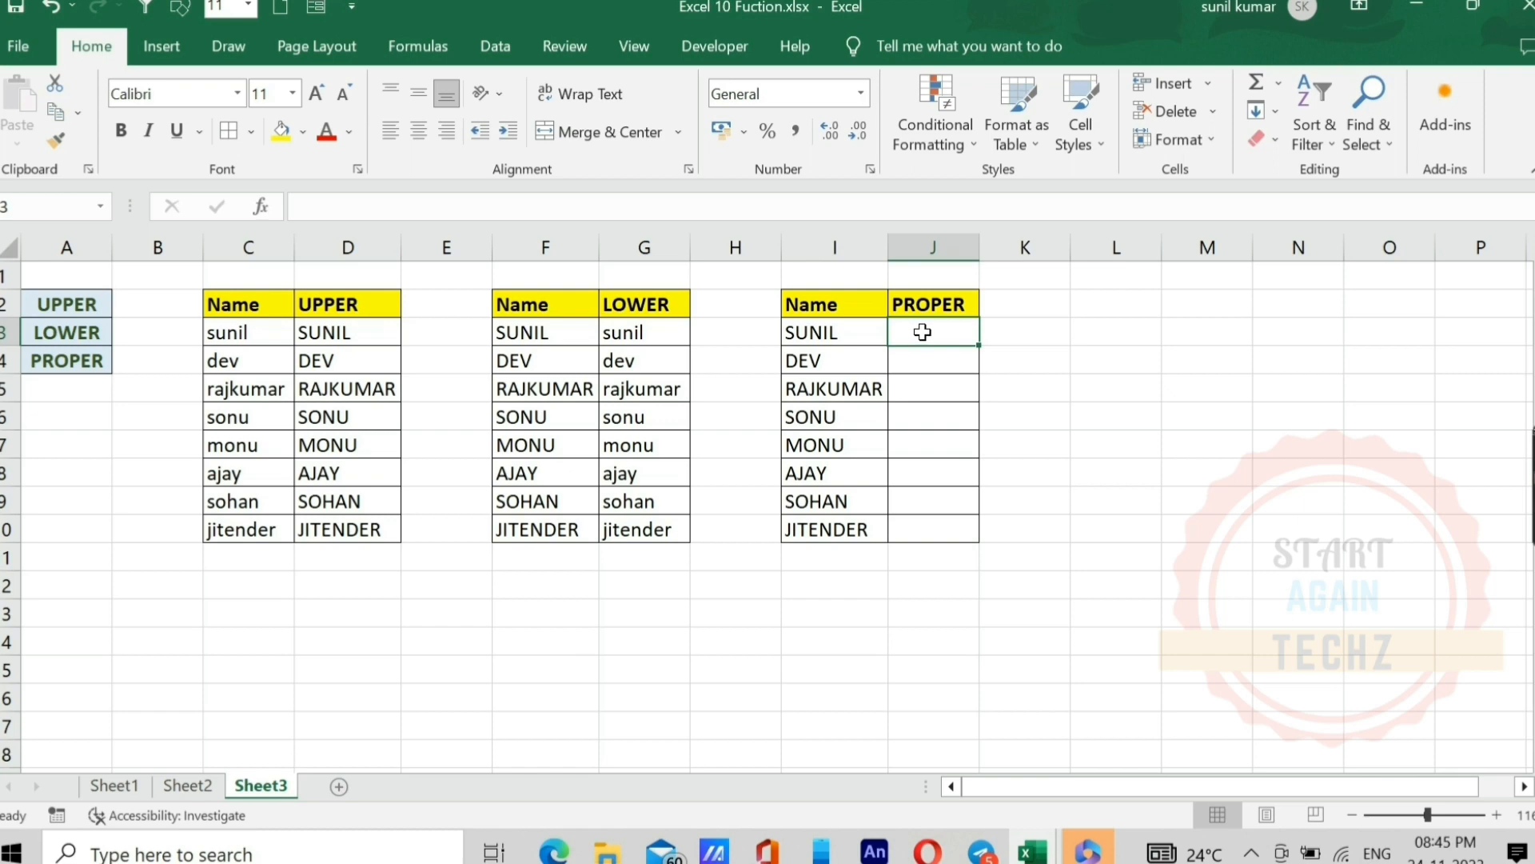
{"action": "type", "text": "="}
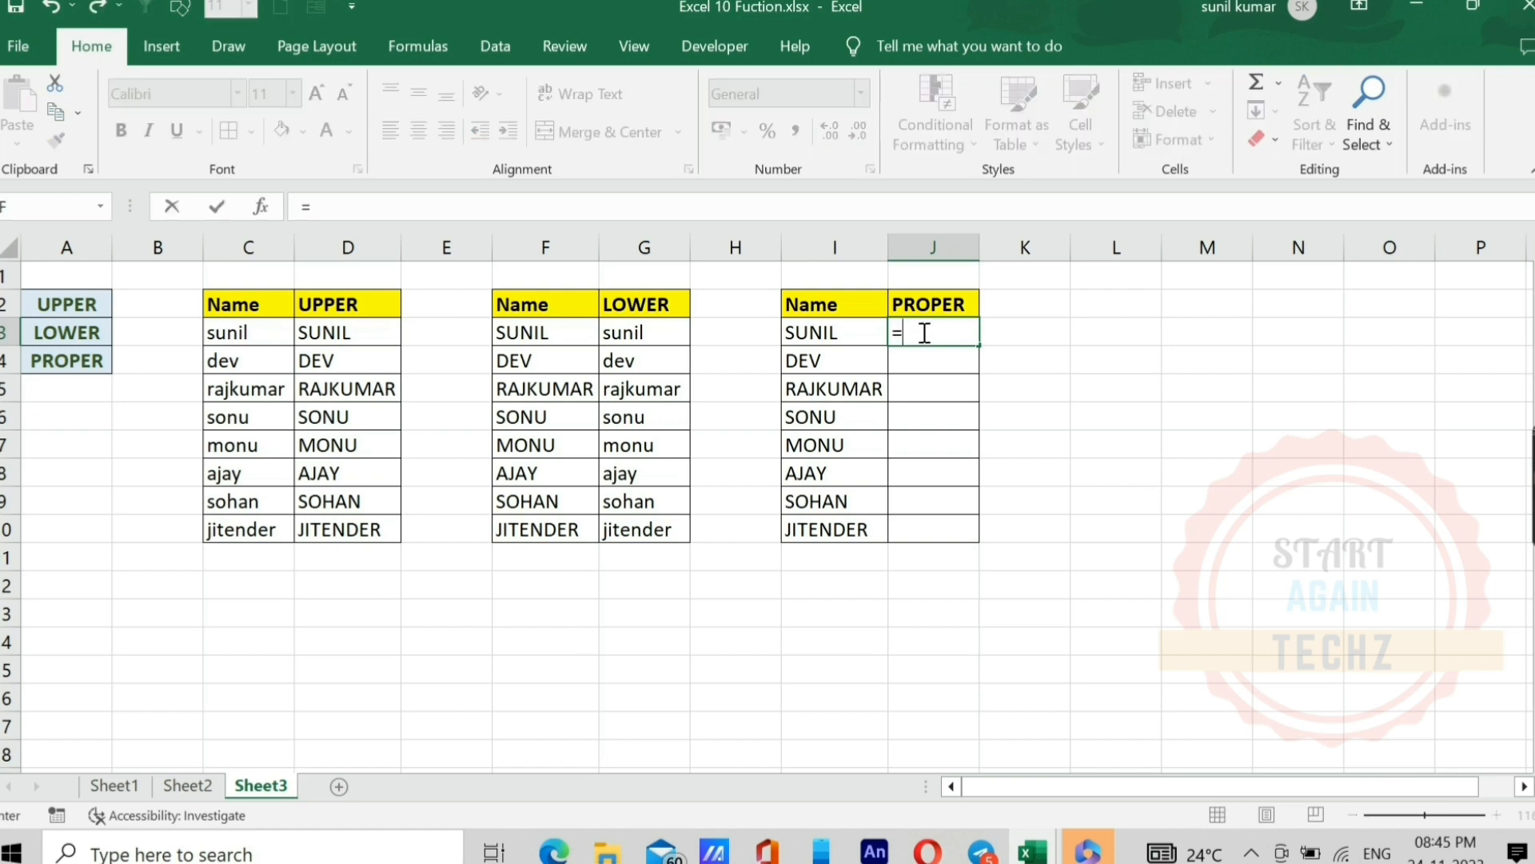
{"action": "type", "text": "proper("}
{"action": "key", "text": "Left"}
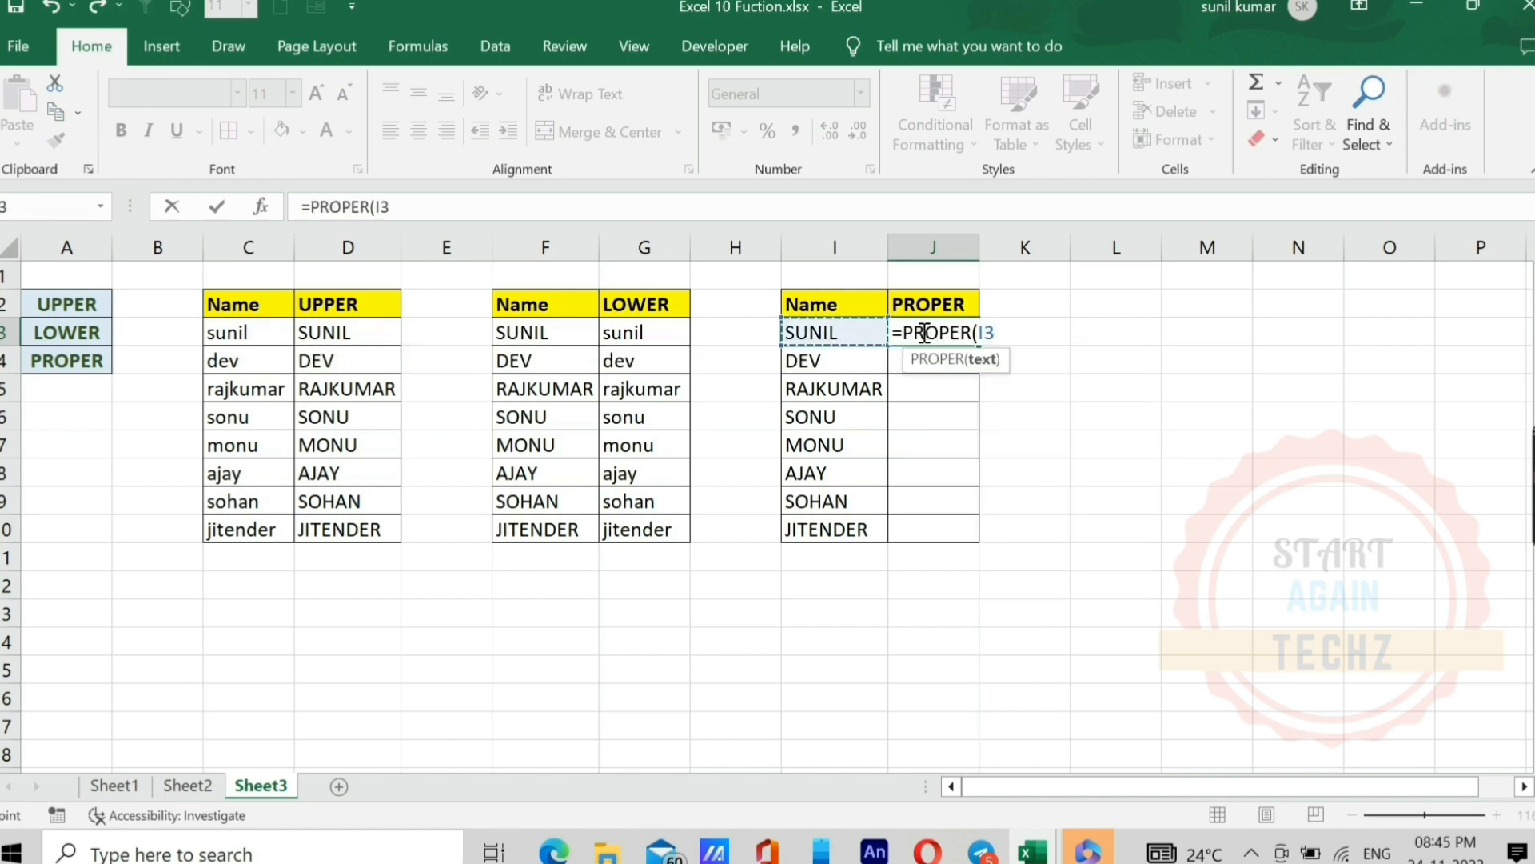
{"action": "type", "text": ")"}
{"action": "key", "text": "Return"}
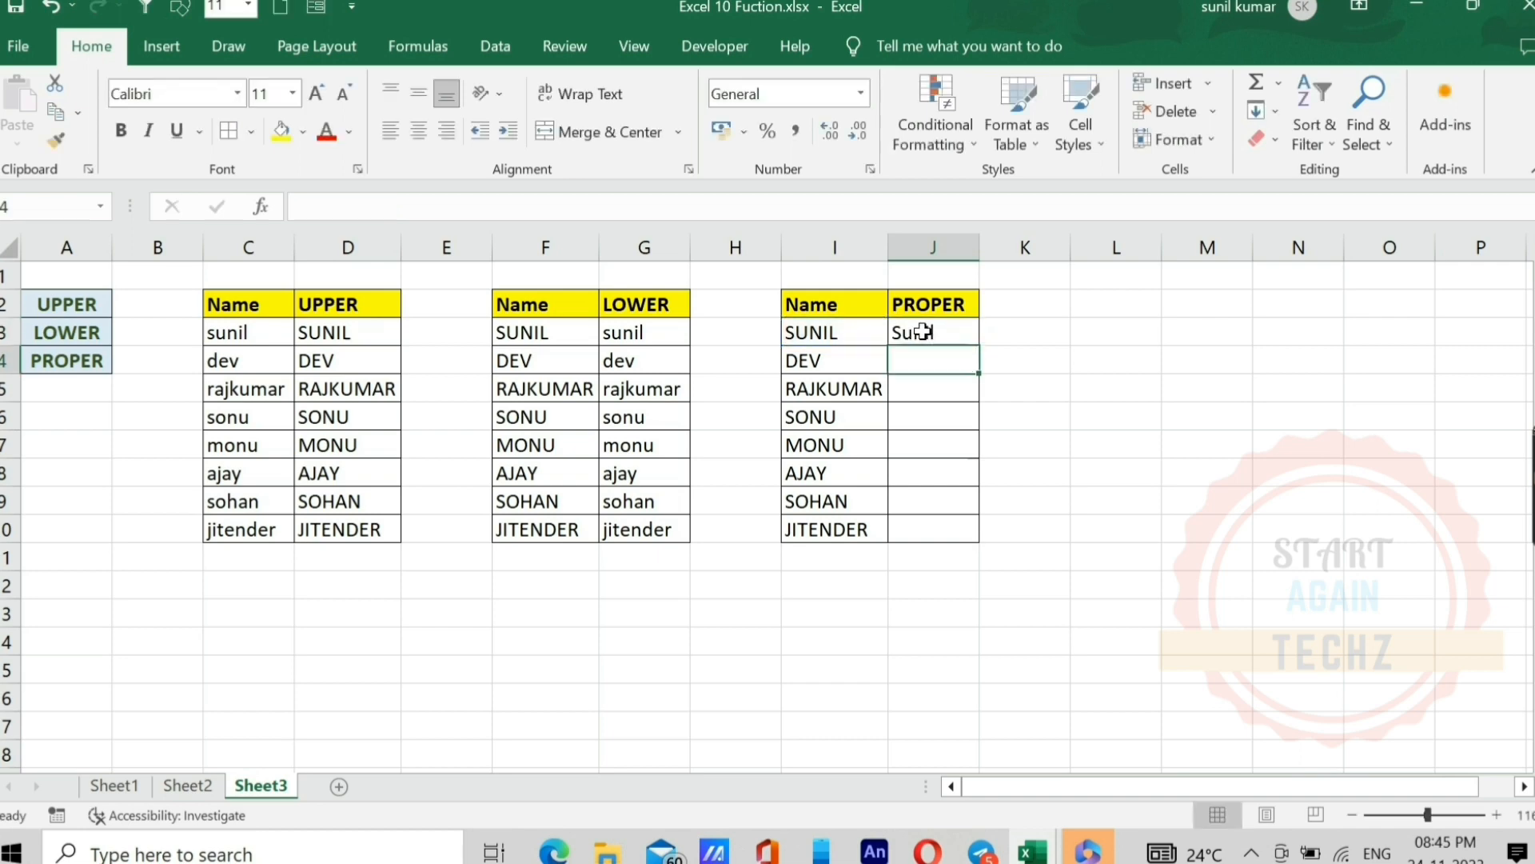
Step: Fill the PROPER formula from J3 down to J10 for the remaining names
{"action": "left_click", "coordinate": [924, 332]}
{"action": "key", "text": "shift+Down"}
{"action": "key", "text": "shift+Down"}
{"action": "key", "text": "shift+Down"}
{"action": "key", "text": "shift+Down"}
{"action": "key", "text": "shift+Down"}
{"action": "key", "text": "shift+Down"}
{"action": "key", "text": "shift+Down"}
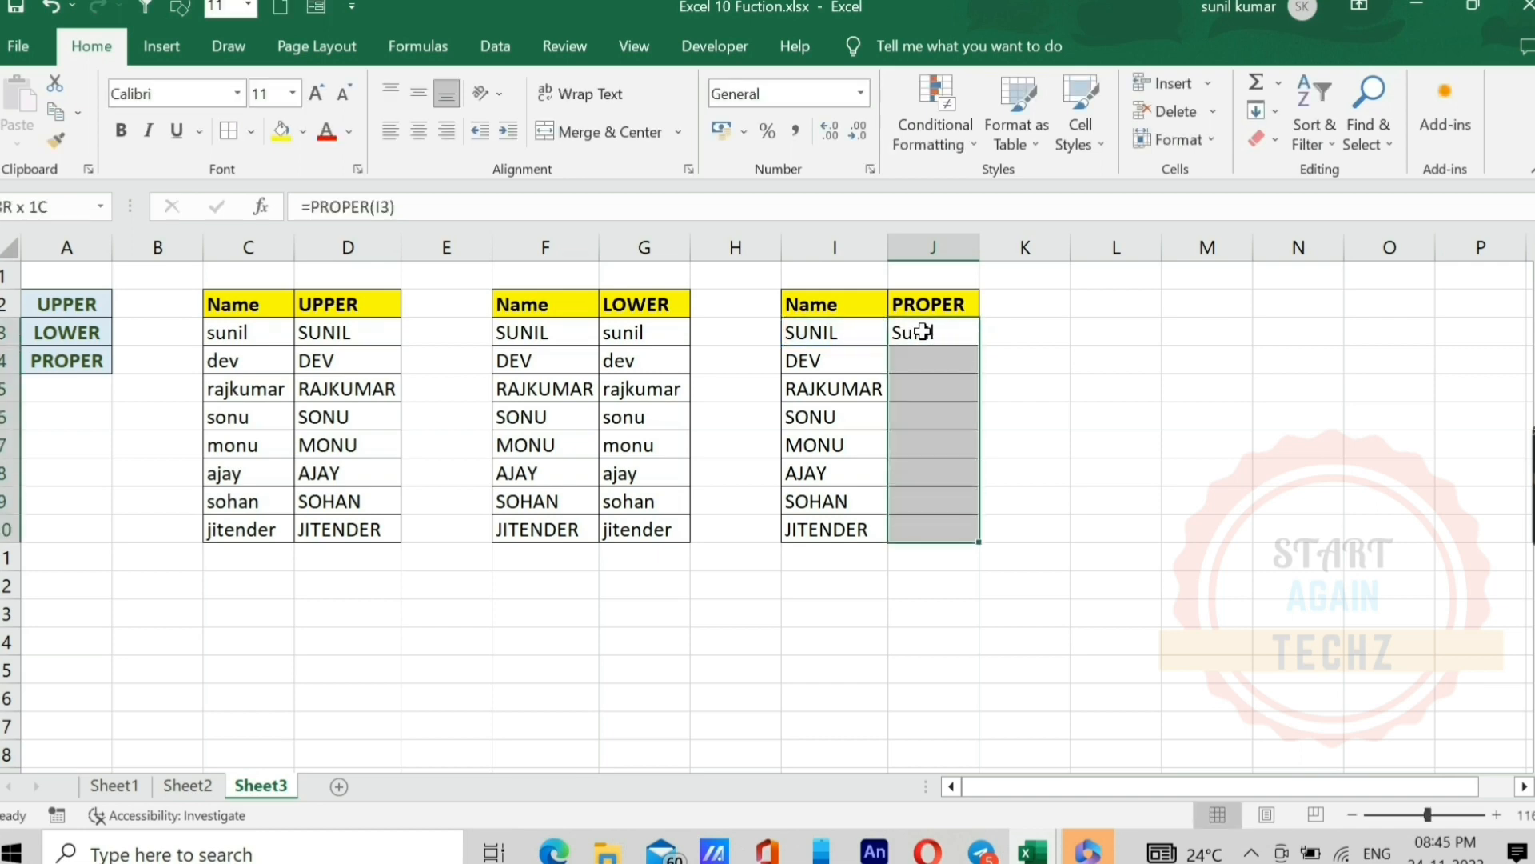
{"action": "key", "text": "ctrl+d"}
{"action": "left_click", "coordinate": [925, 333]}
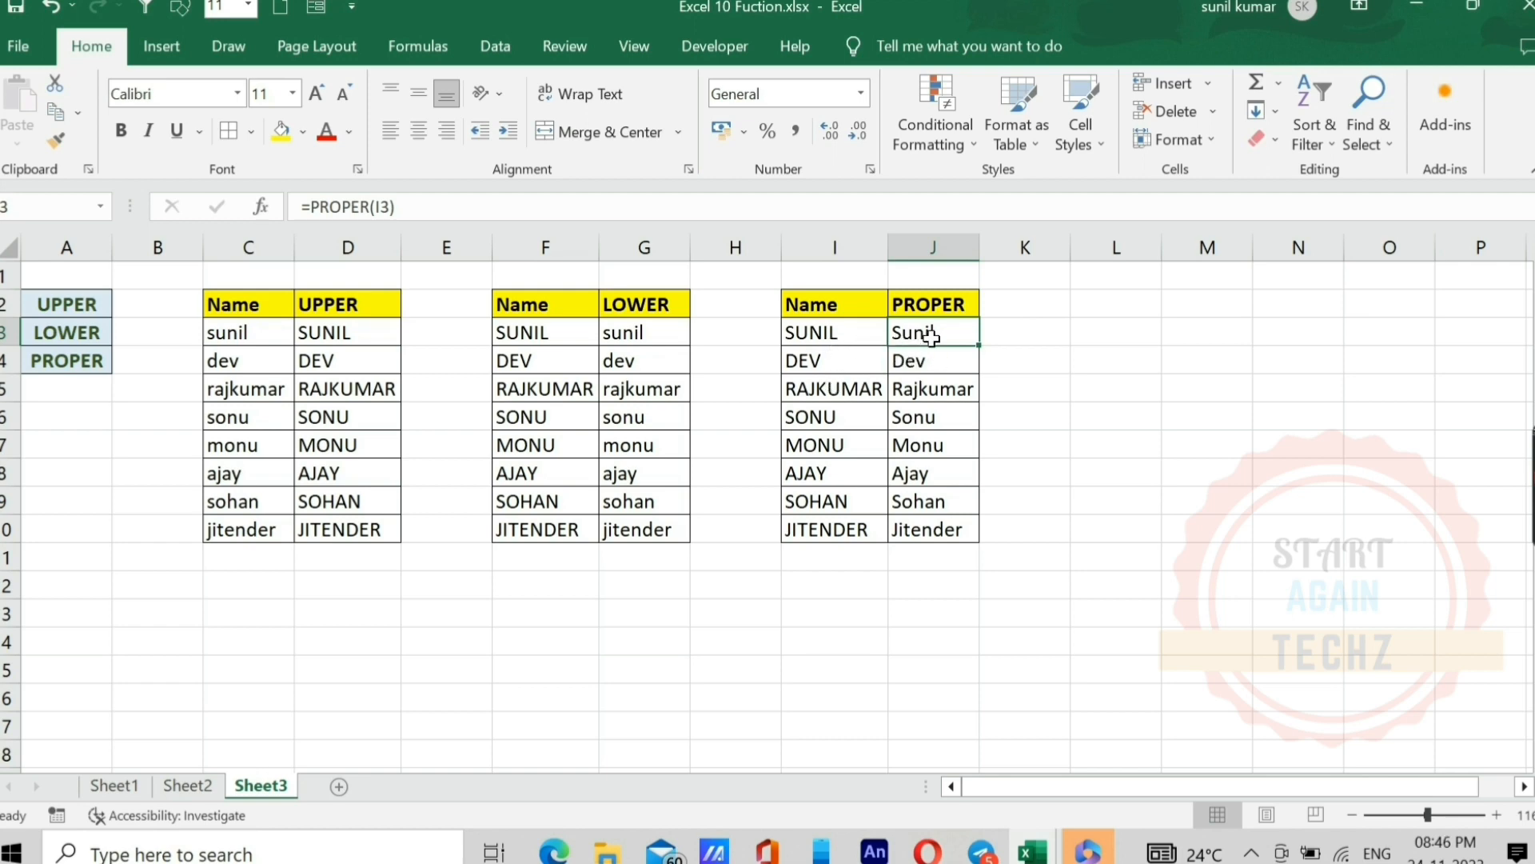
Step: Enter the formula =COUNT(B4:B12) in C4 of Sheet5 to count the cells containing numbers
{"action": "key", "text": "ctrl+Page_Up"}
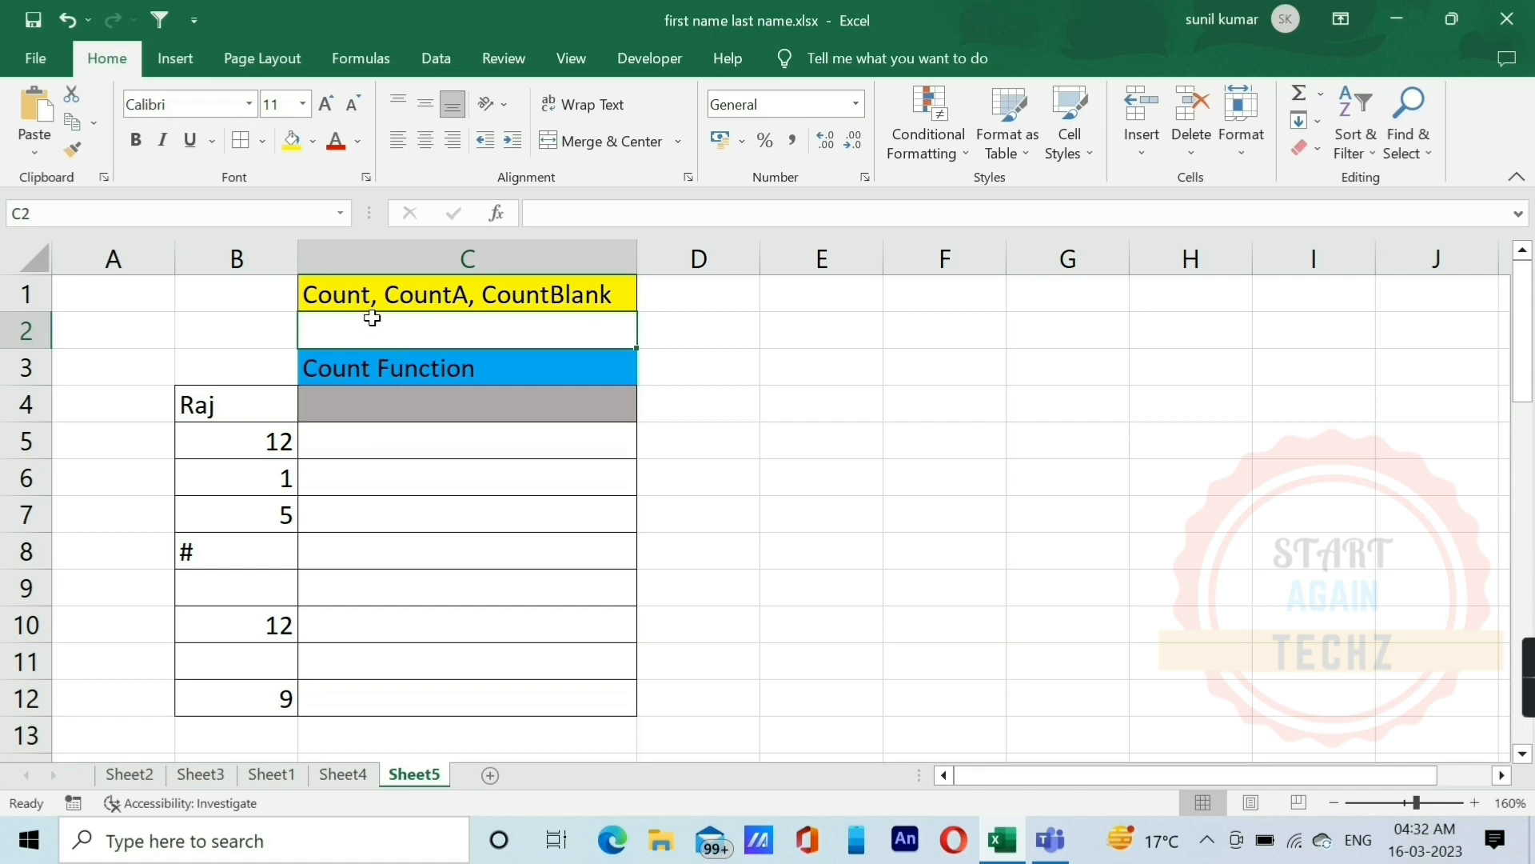
{"action": "left_click", "coordinate": [366, 407]}
{"action": "type", "text": "="}
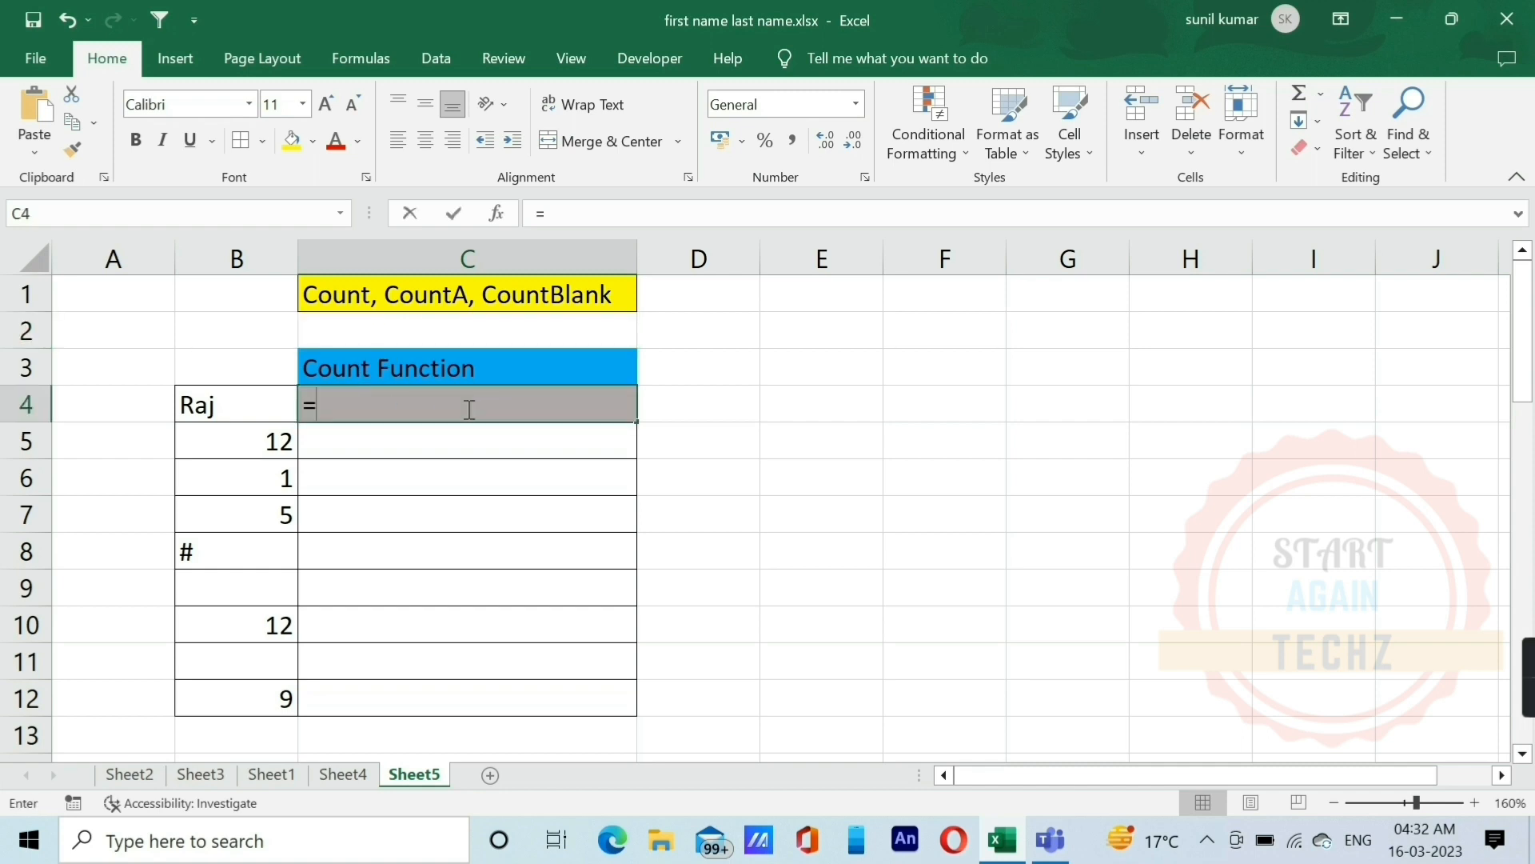
{"action": "type", "text": "count"}
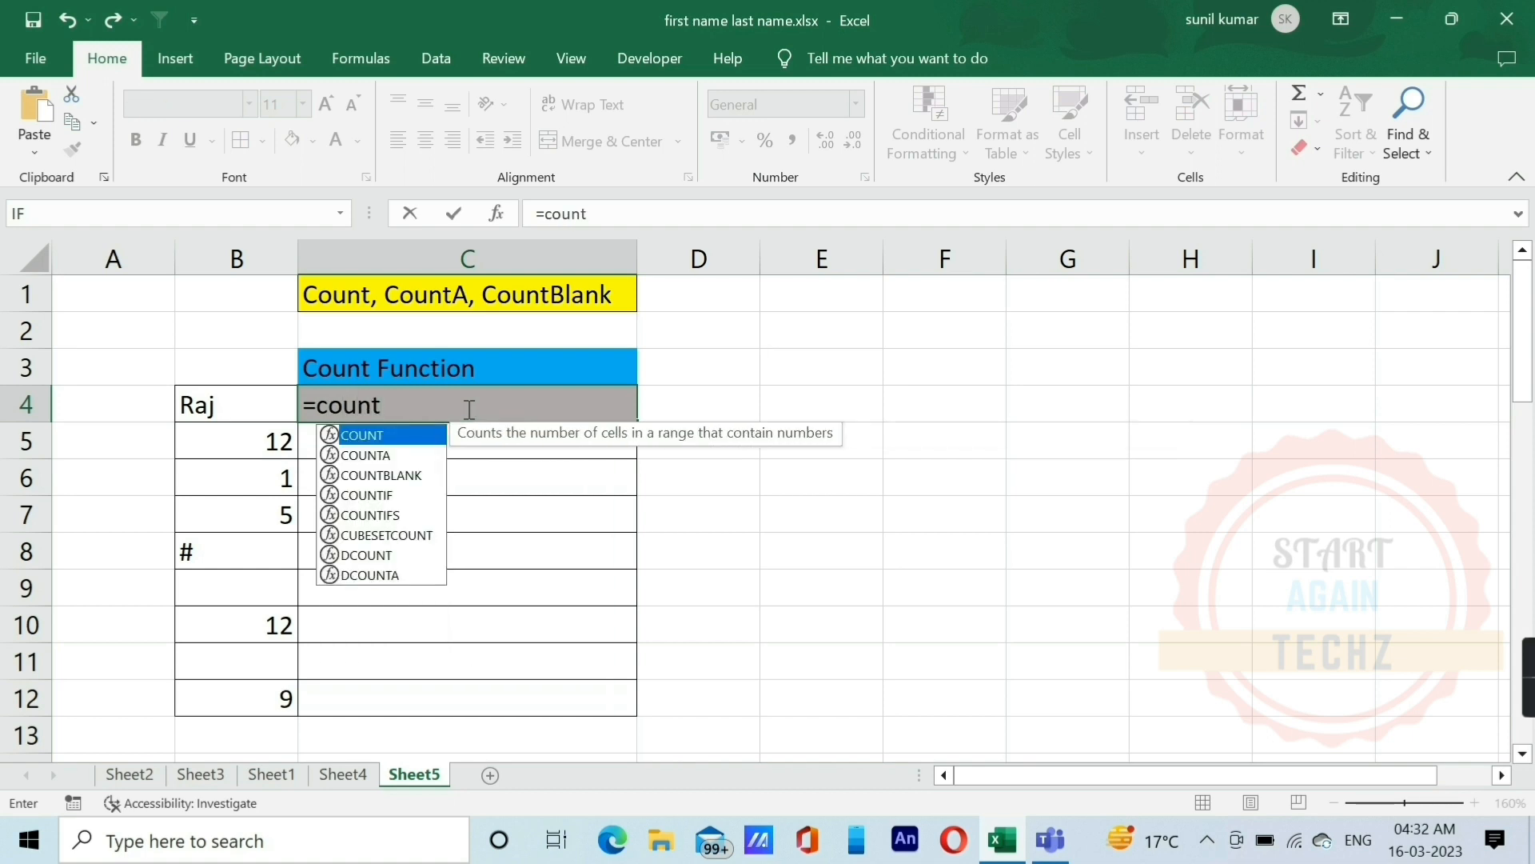
{"action": "key", "text": "Tab"}
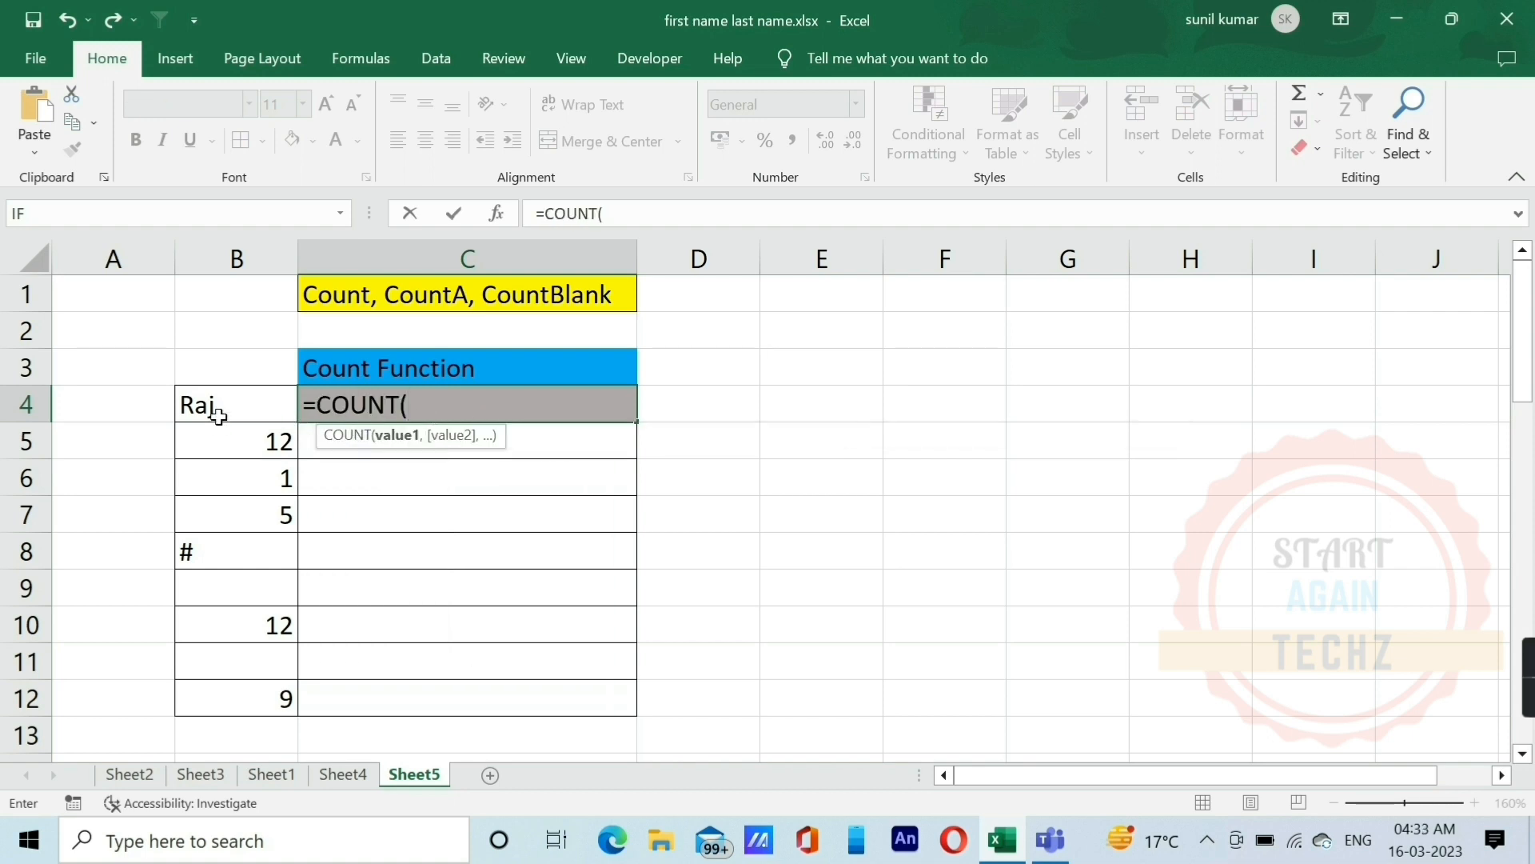
{"action": "left_click_drag", "start_coordinate": [214, 407], "coordinate": [266, 691]}
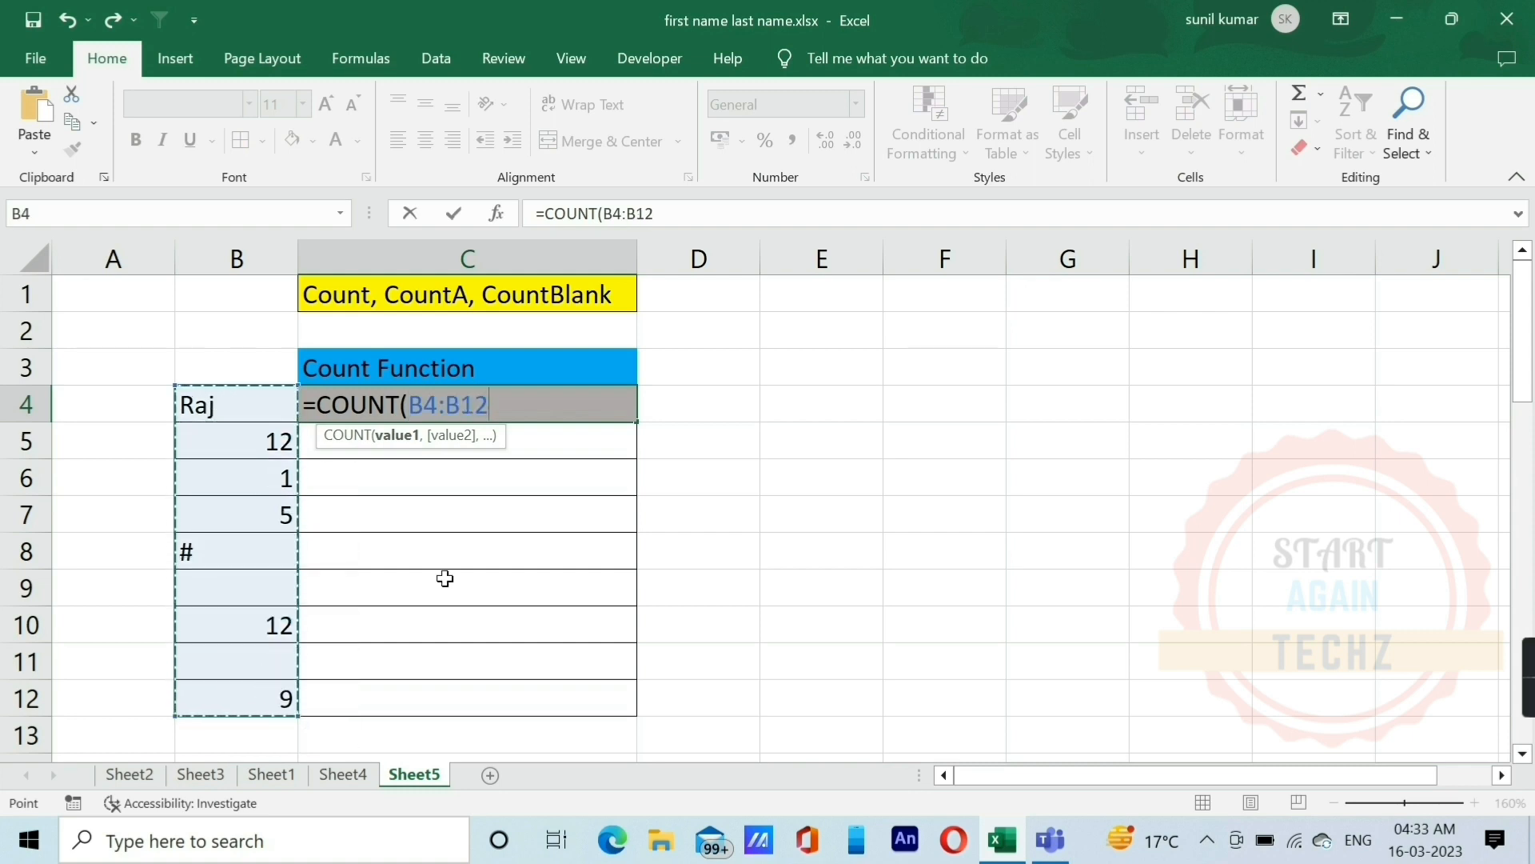
{"action": "type", "text": ")"}
{"action": "key", "text": "Return"}
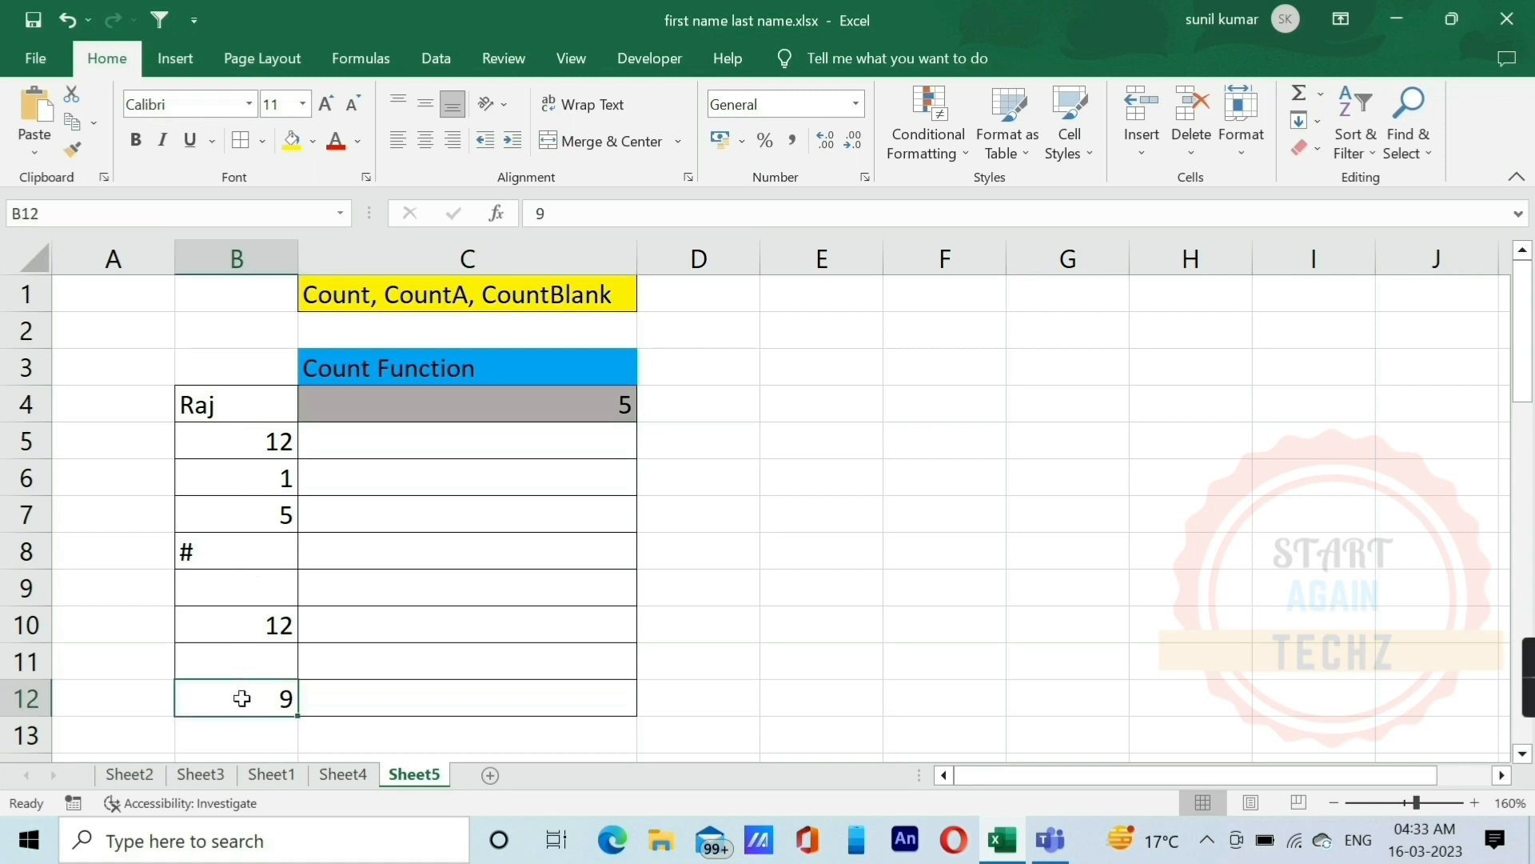
Step: Examine the number, text, symbol and blank cells in B4:B12 against the COUNT result in C4
{"action": "left_click", "coordinate": [263, 445]}
{"action": "left_click", "coordinate": [262, 478]}
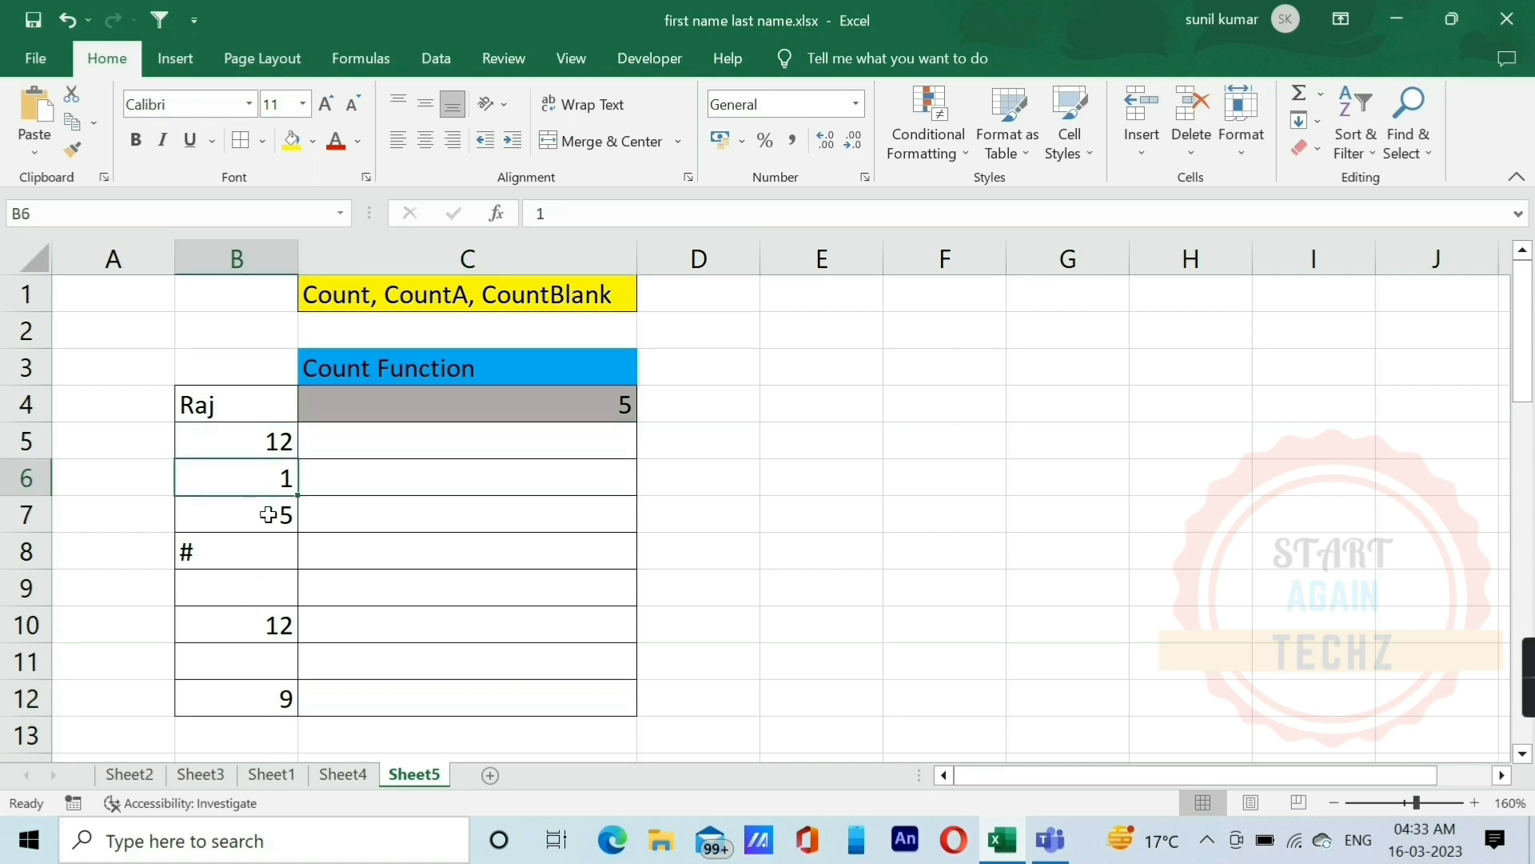
{"action": "left_click", "coordinate": [268, 515]}
{"action": "left_click", "coordinate": [274, 624]}
{"action": "left_click", "coordinate": [274, 693]}
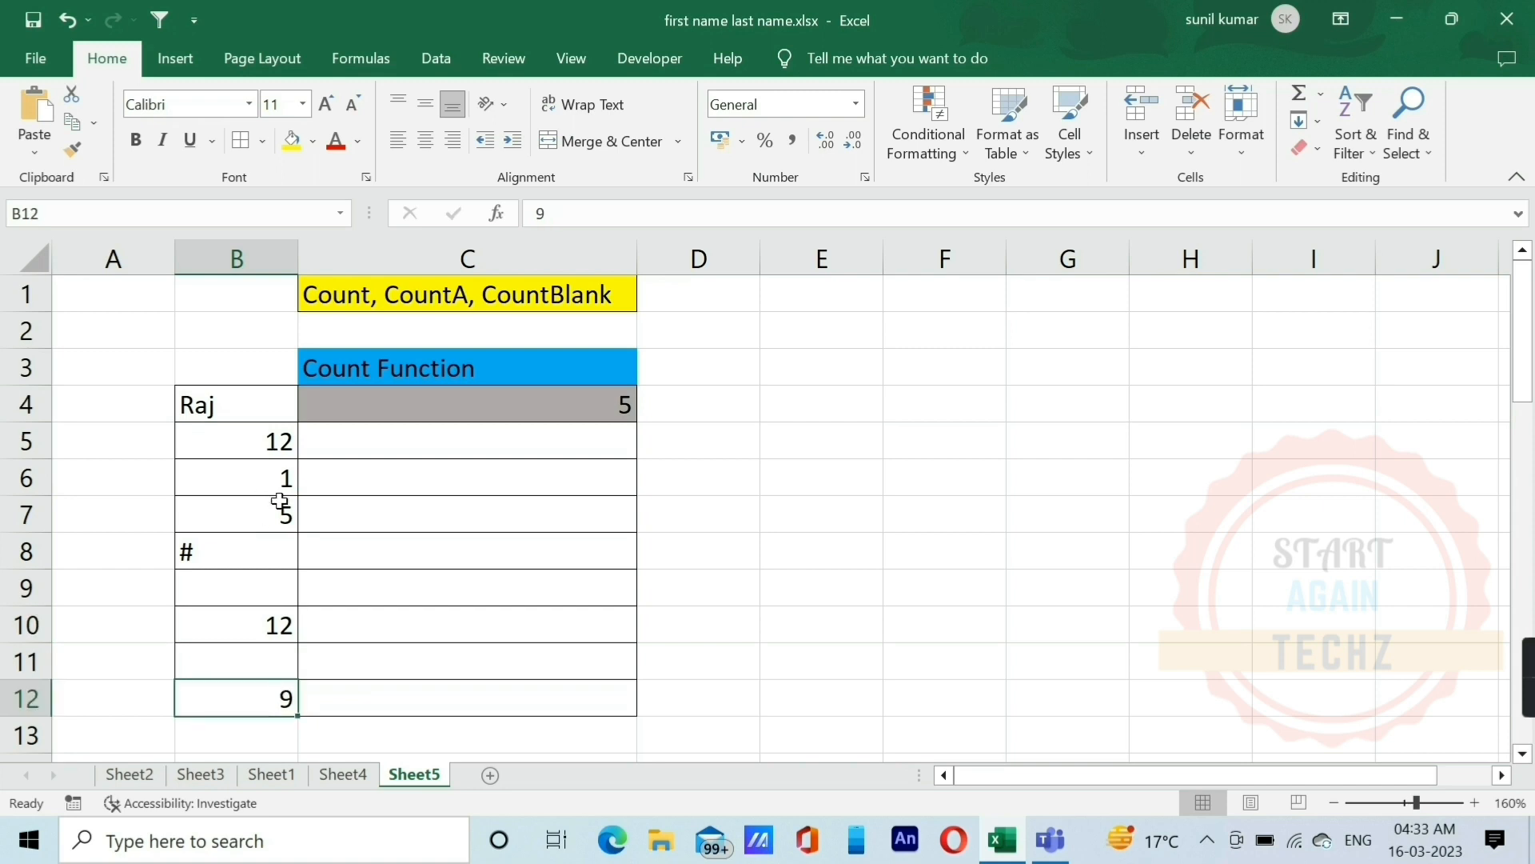
{"action": "left_click", "coordinate": [488, 404]}
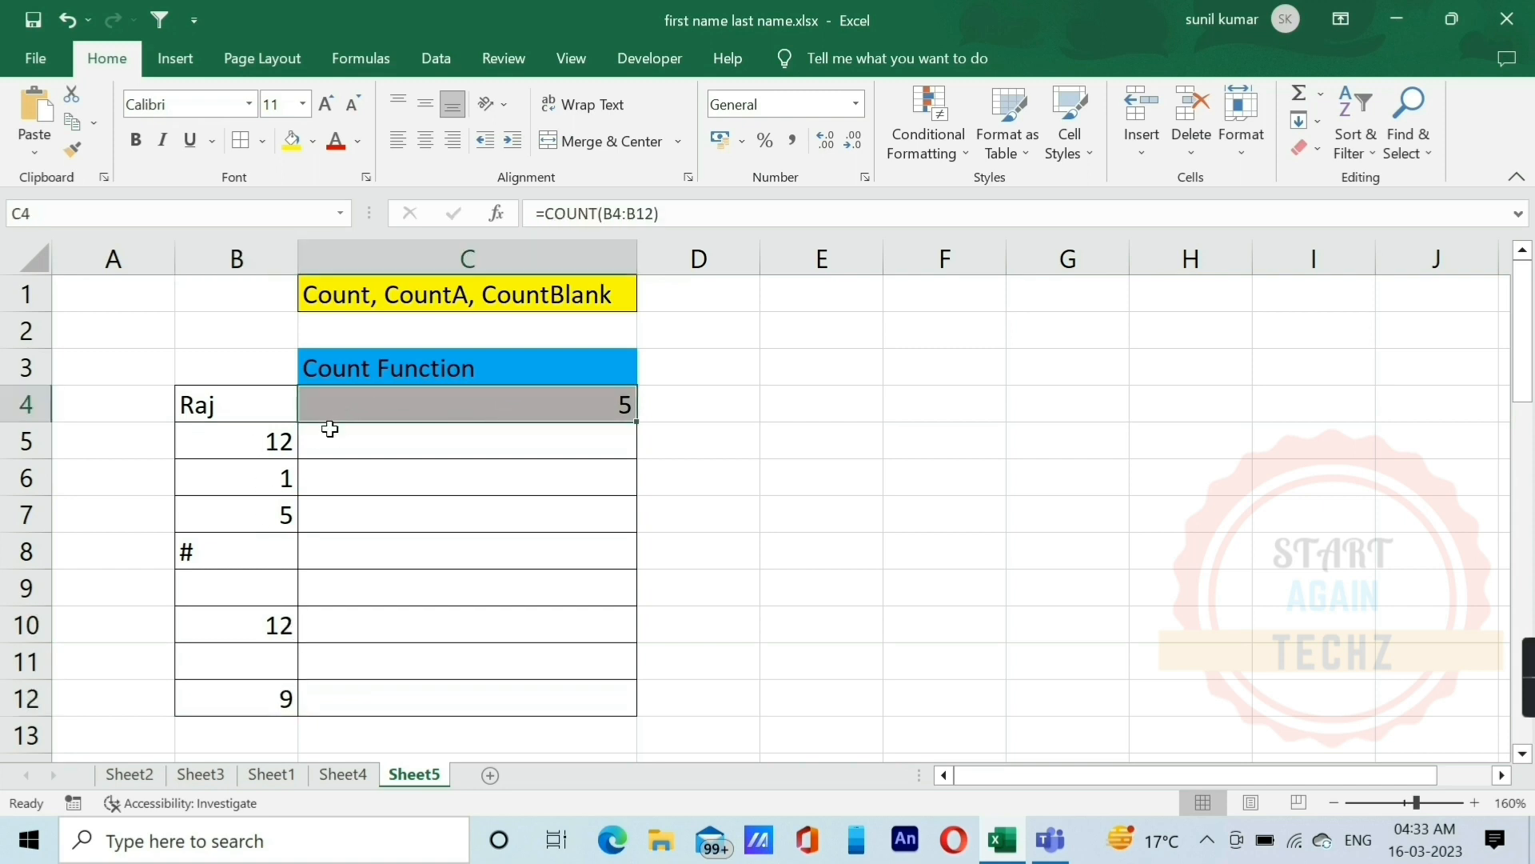
{"action": "left_click", "coordinate": [254, 405]}
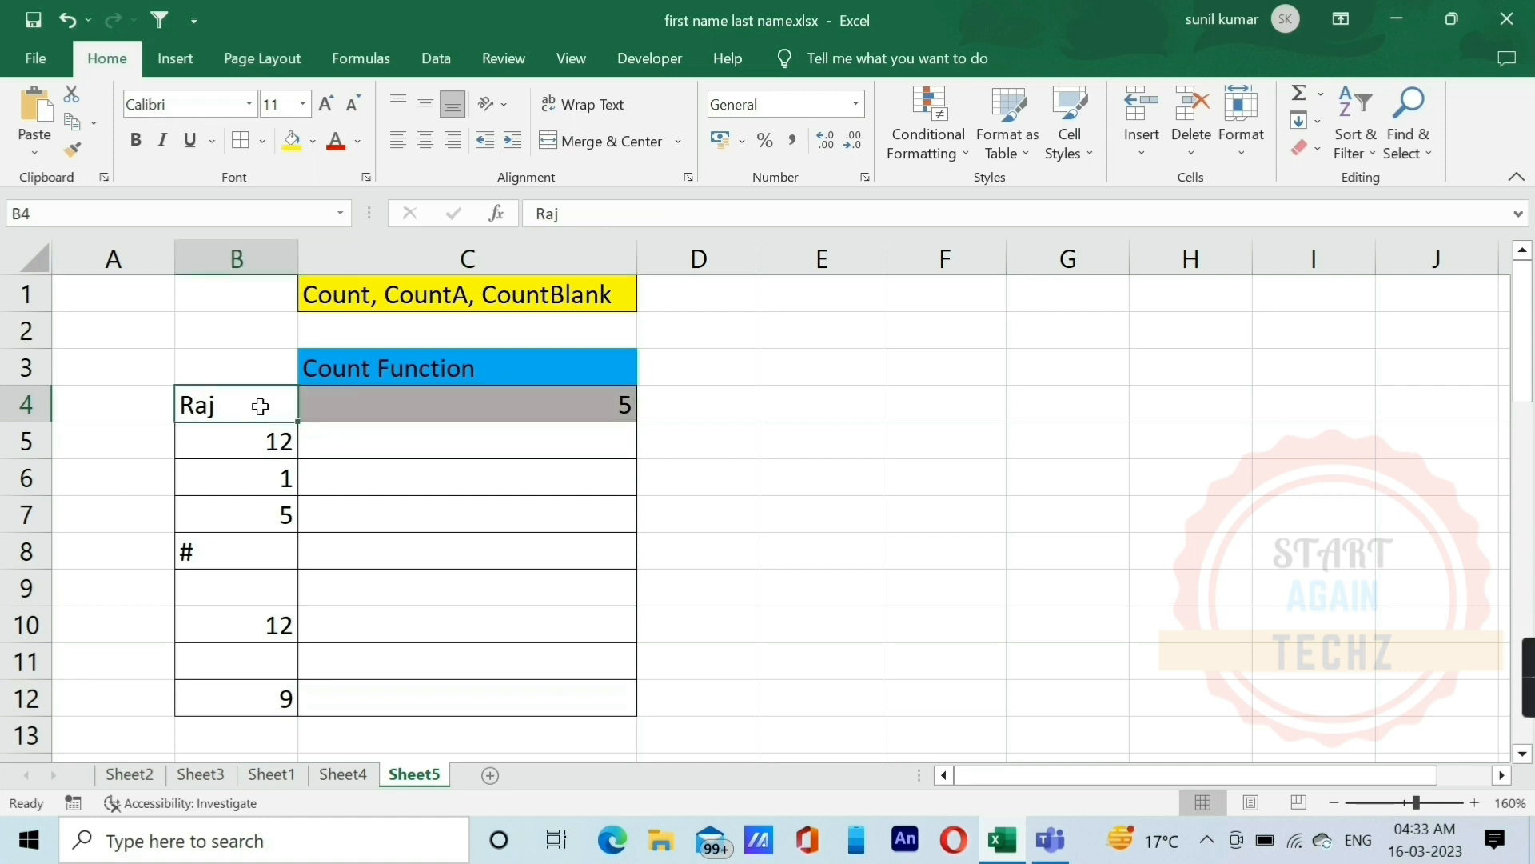
{"action": "left_click", "coordinate": [245, 555]}
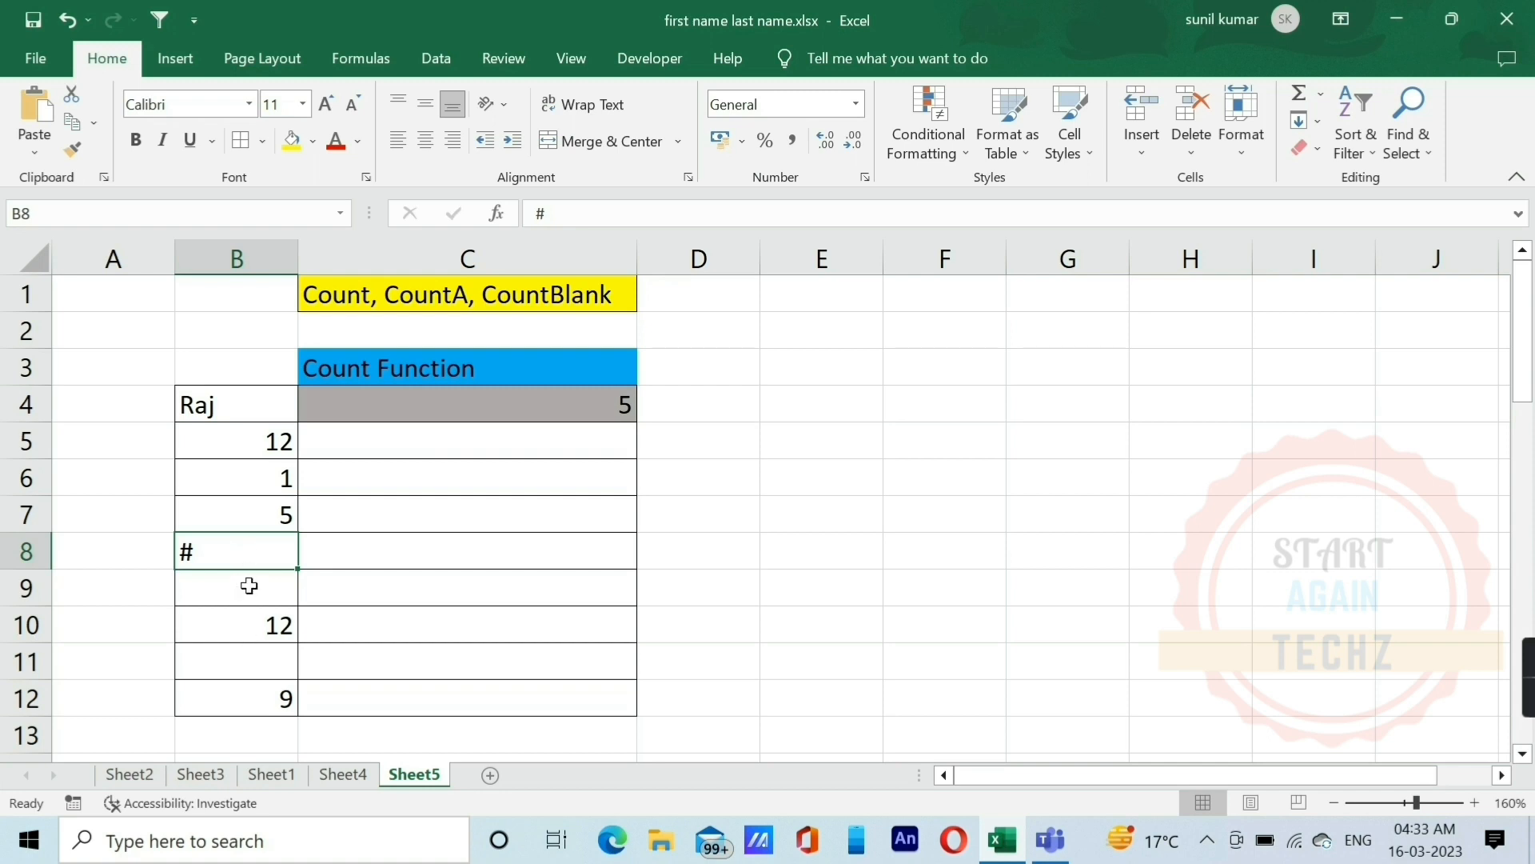
{"action": "left_click", "coordinate": [249, 586]}
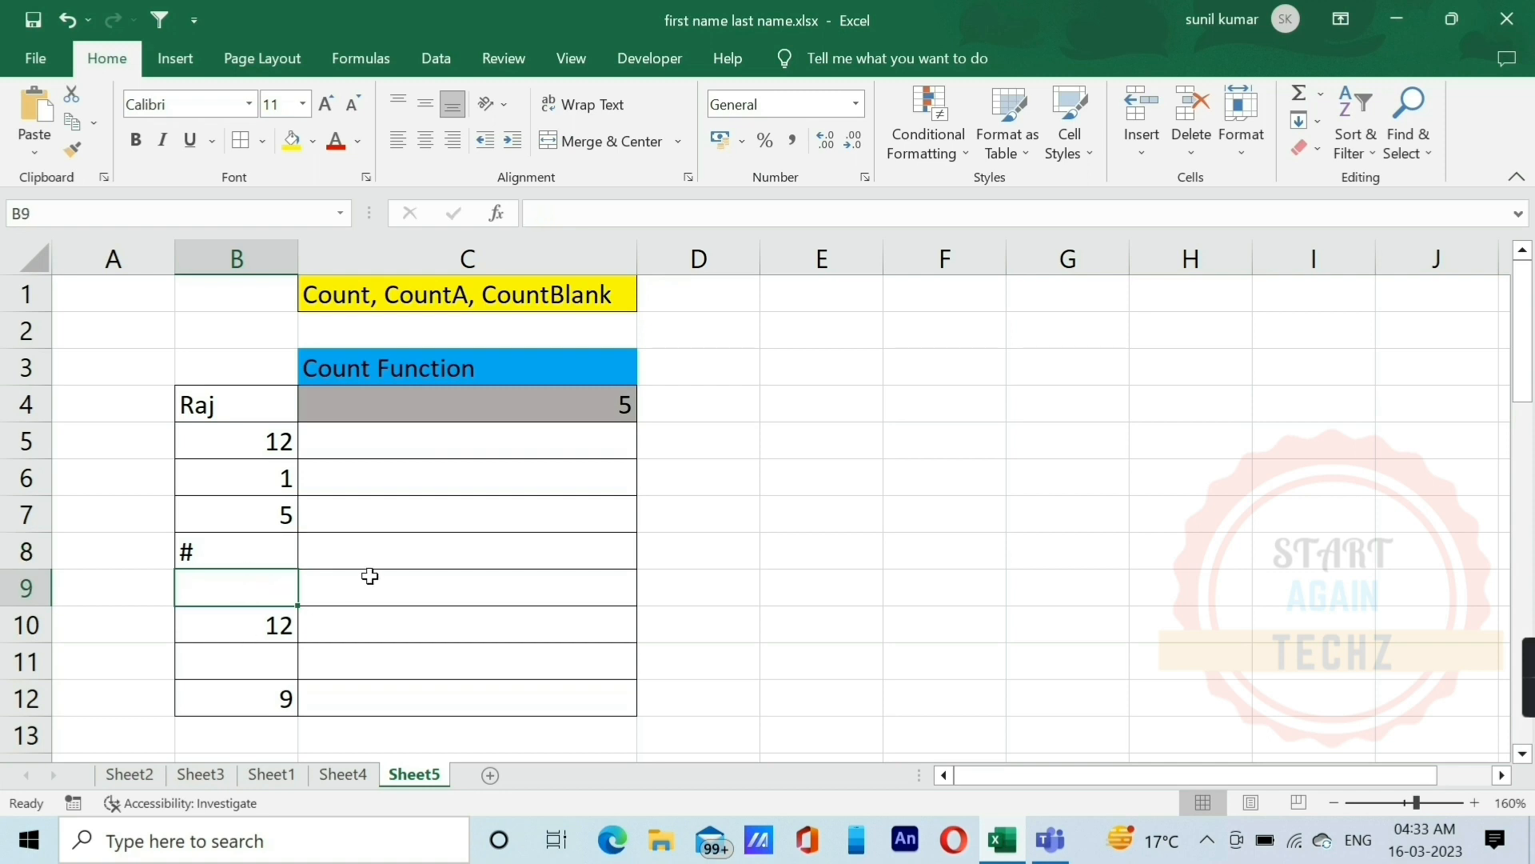
Step: Enter the formula =COUNTA(B22:B30) in C22 to count the non-empty cells, and check it against the data
{"action": "scroll", "coordinate": [370, 575], "scroll_direction": "down", "scroll_amount": 5}
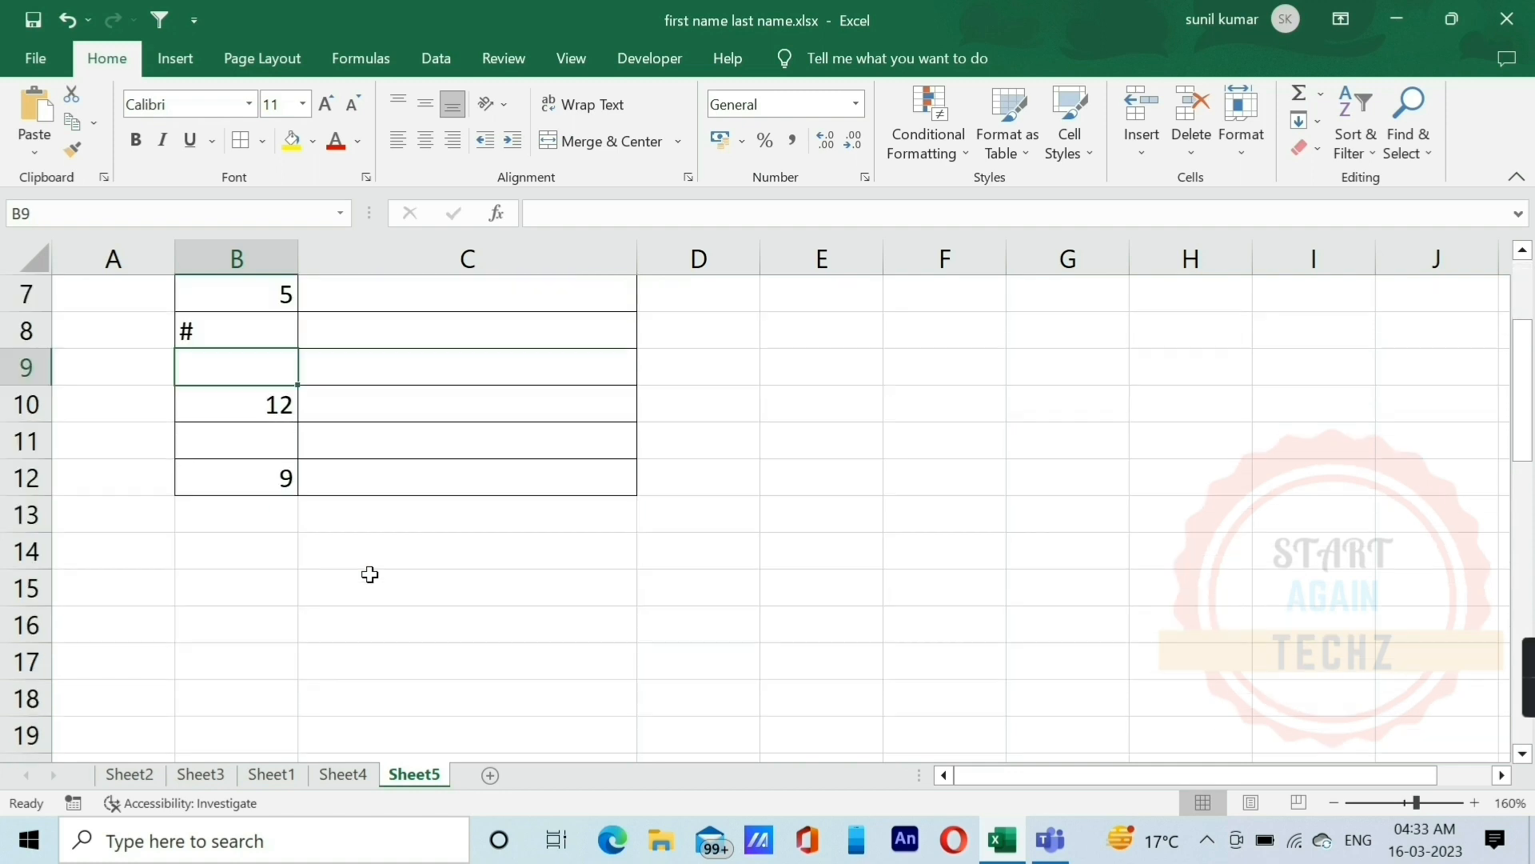
{"action": "scroll", "coordinate": [360, 592], "scroll_direction": "down", "scroll_amount": 2}
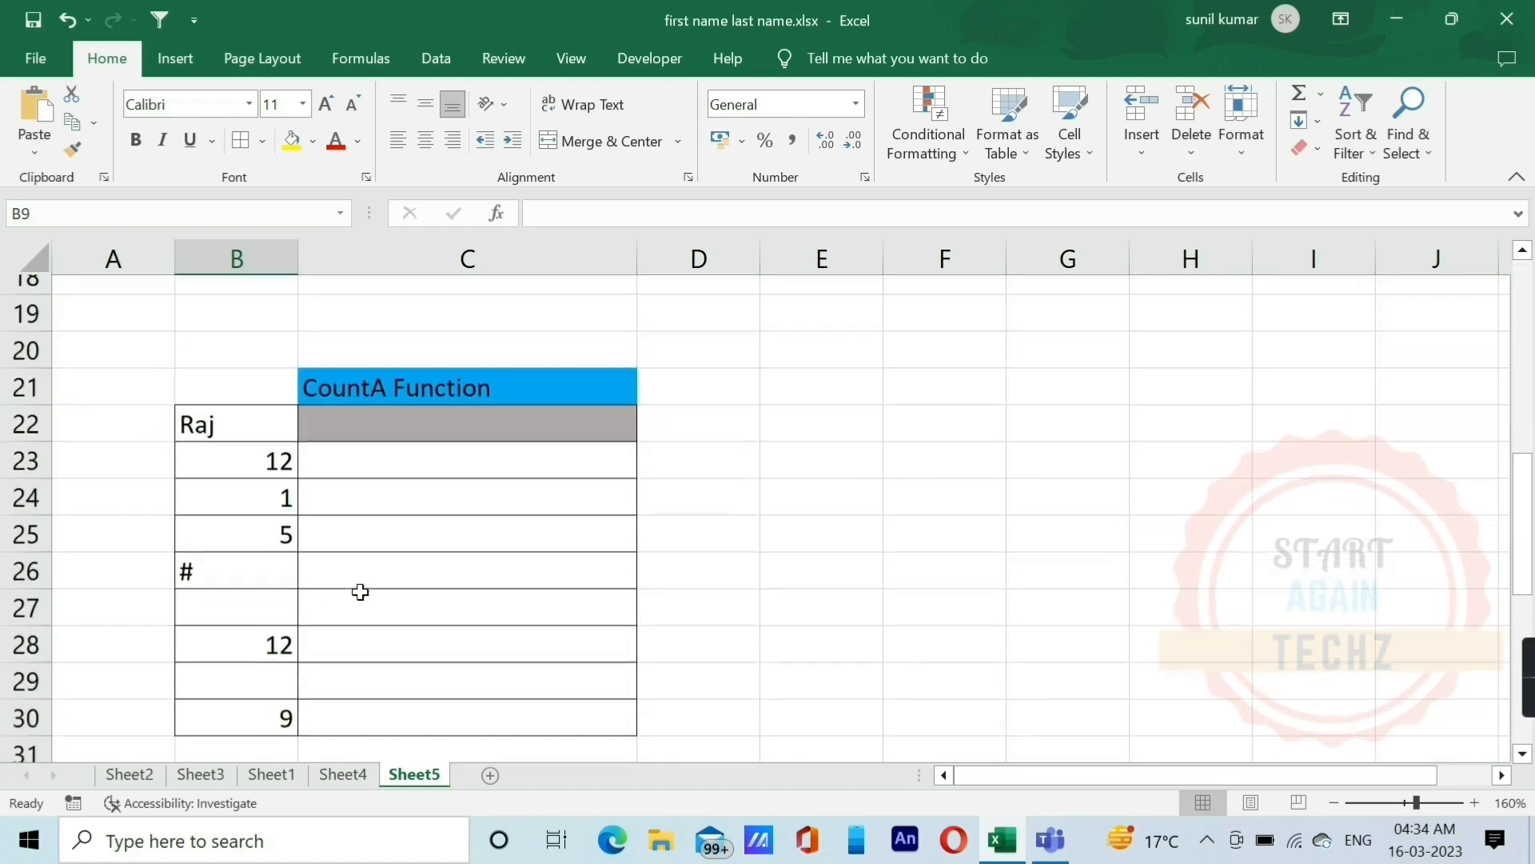
{"action": "scroll", "coordinate": [360, 592], "scroll_direction": "up", "scroll_amount": 1}
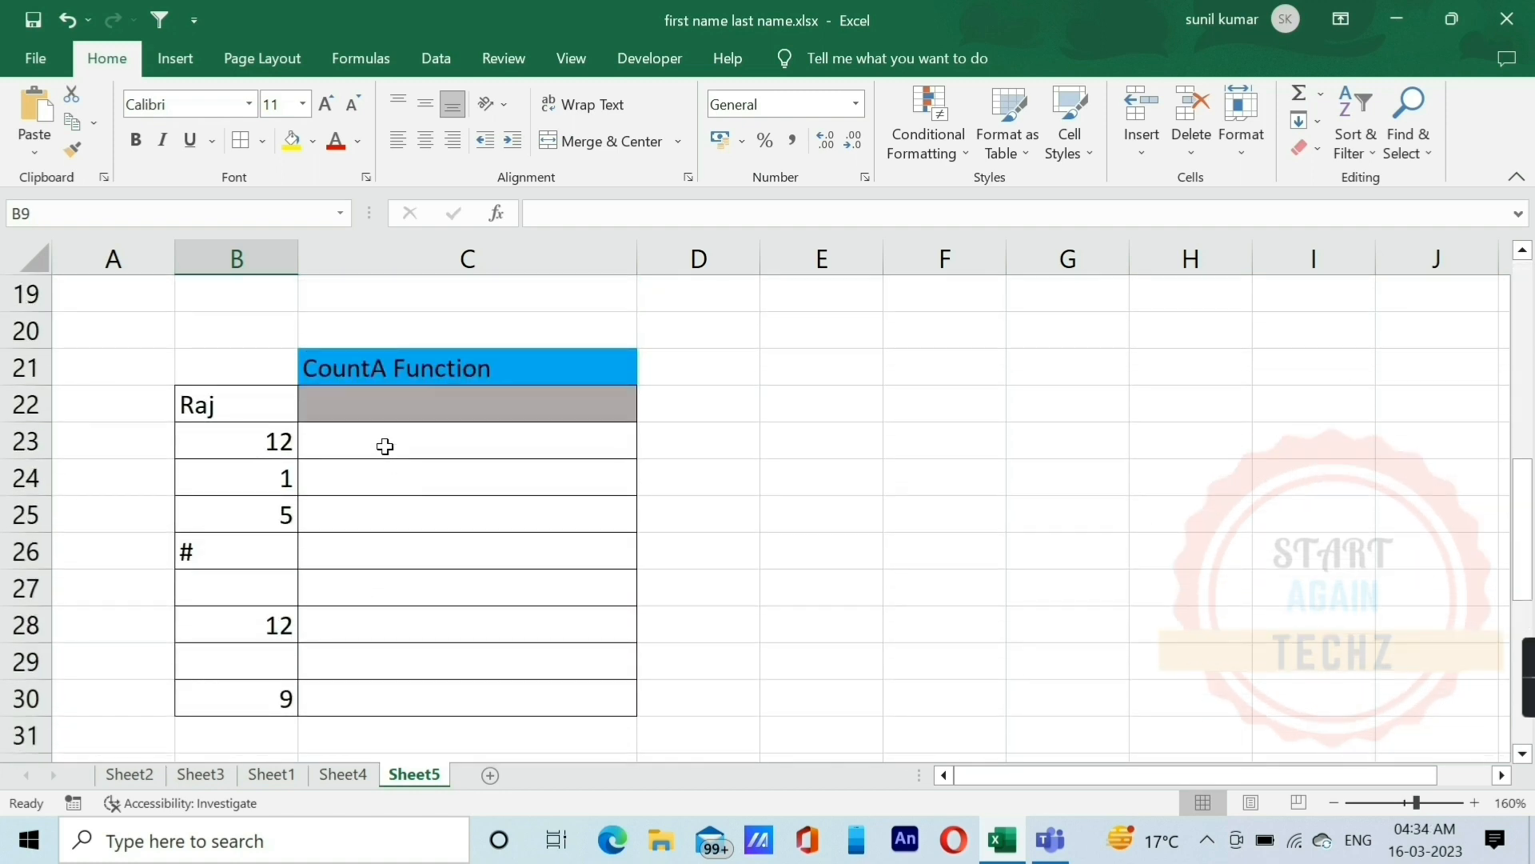
{"action": "left_click", "coordinate": [398, 407]}
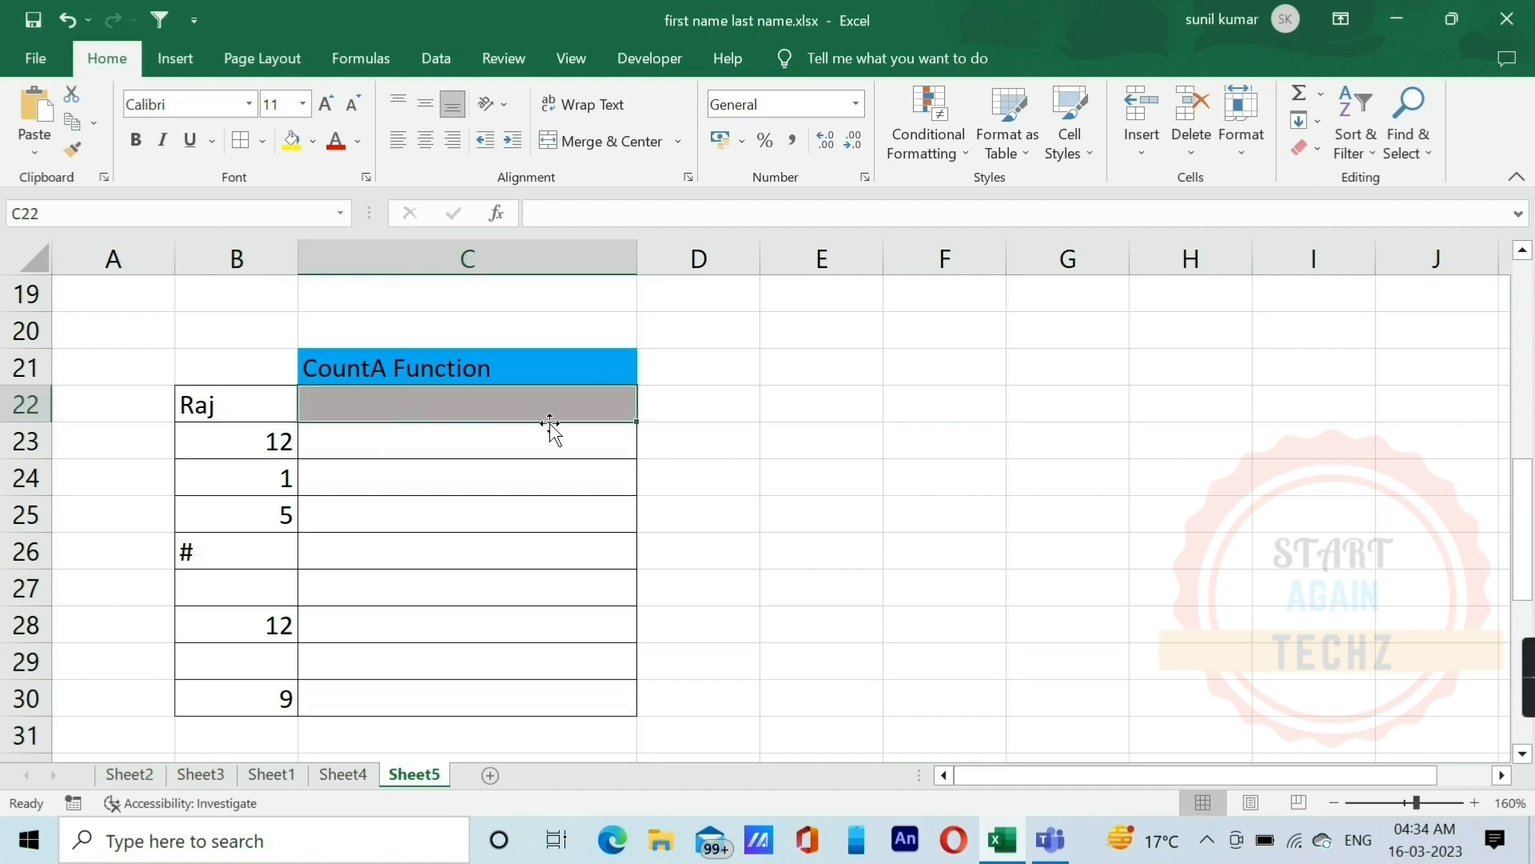
{"action": "type", "text": "=COUNTA("}
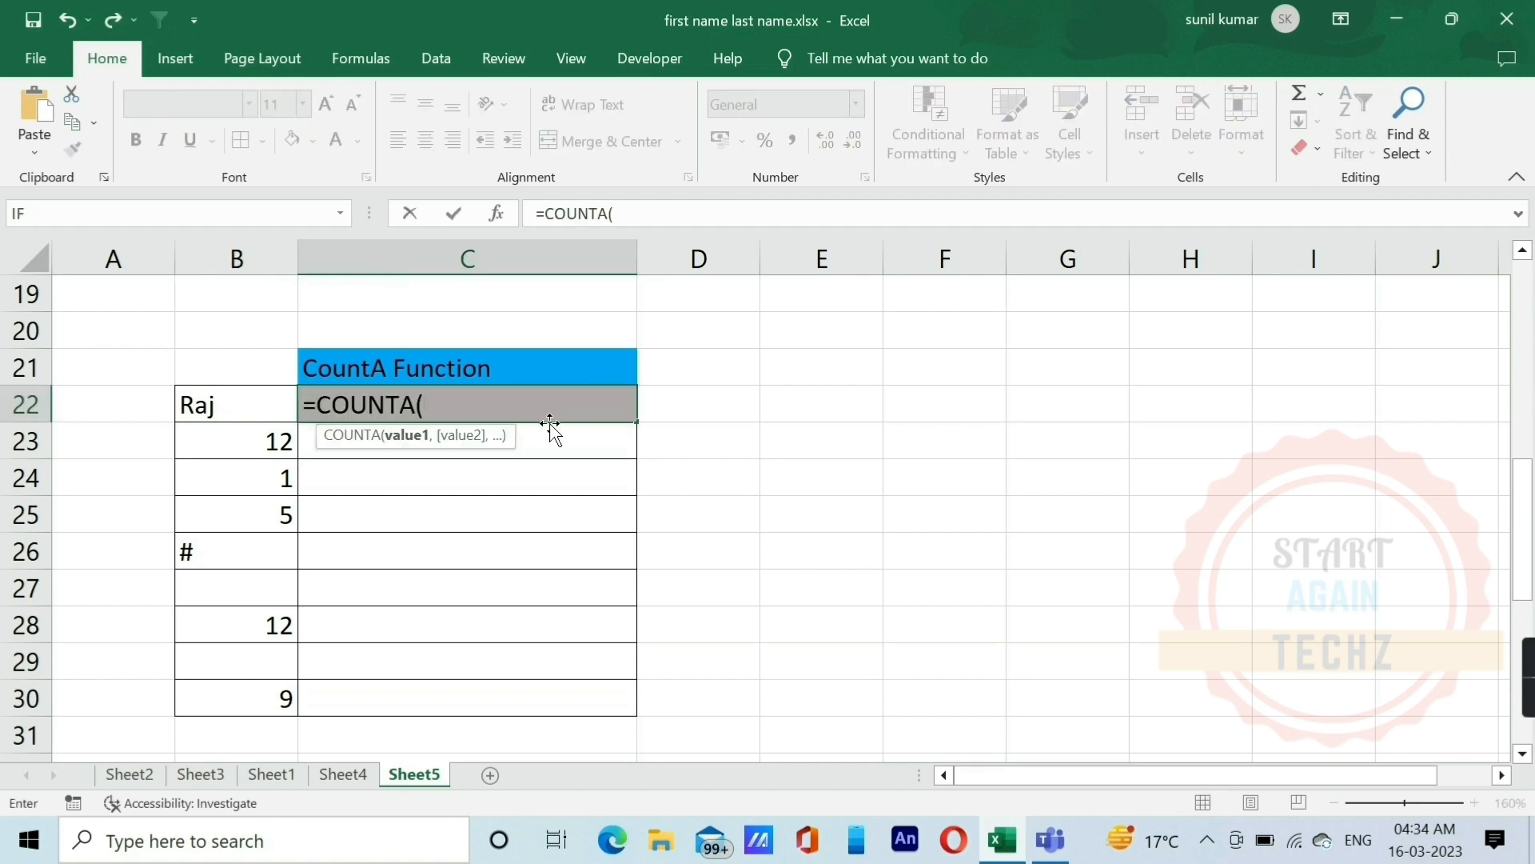
{"action": "key", "text": "Left"}
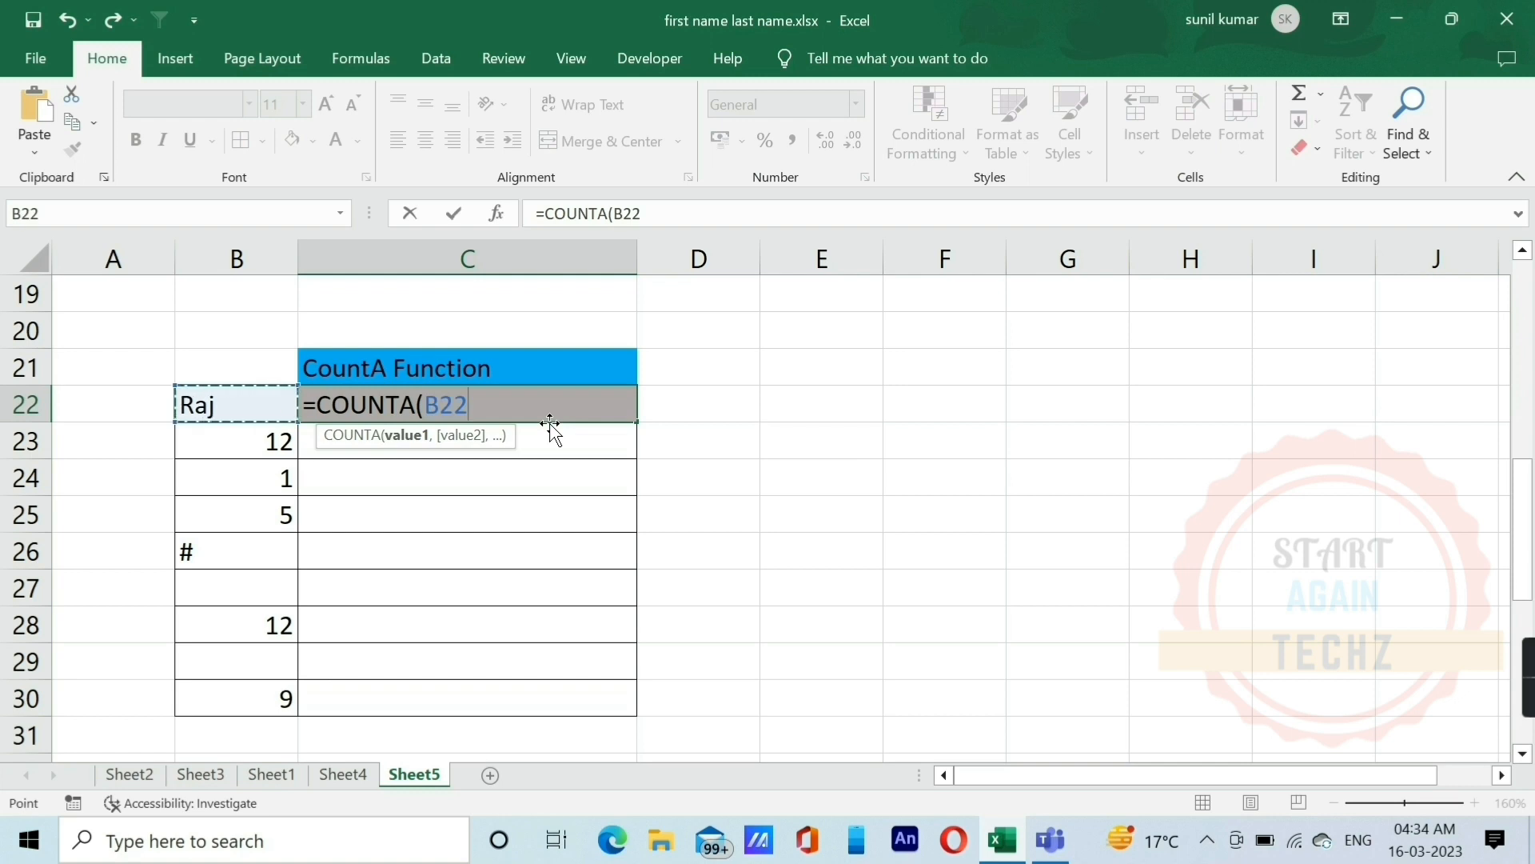
{"action": "key", "text": "shift+Down"}
{"action": "key", "text": "shift+Down"}
{"action": "key", "text": "shift+Down"}
{"action": "key", "text": "shift+Down"}
{"action": "key", "text": "shift+Down"}
{"action": "key", "text": "shift+Down"}
{"action": "key", "text": "shift+Down"}
{"action": "key", "text": "shift+Down"}
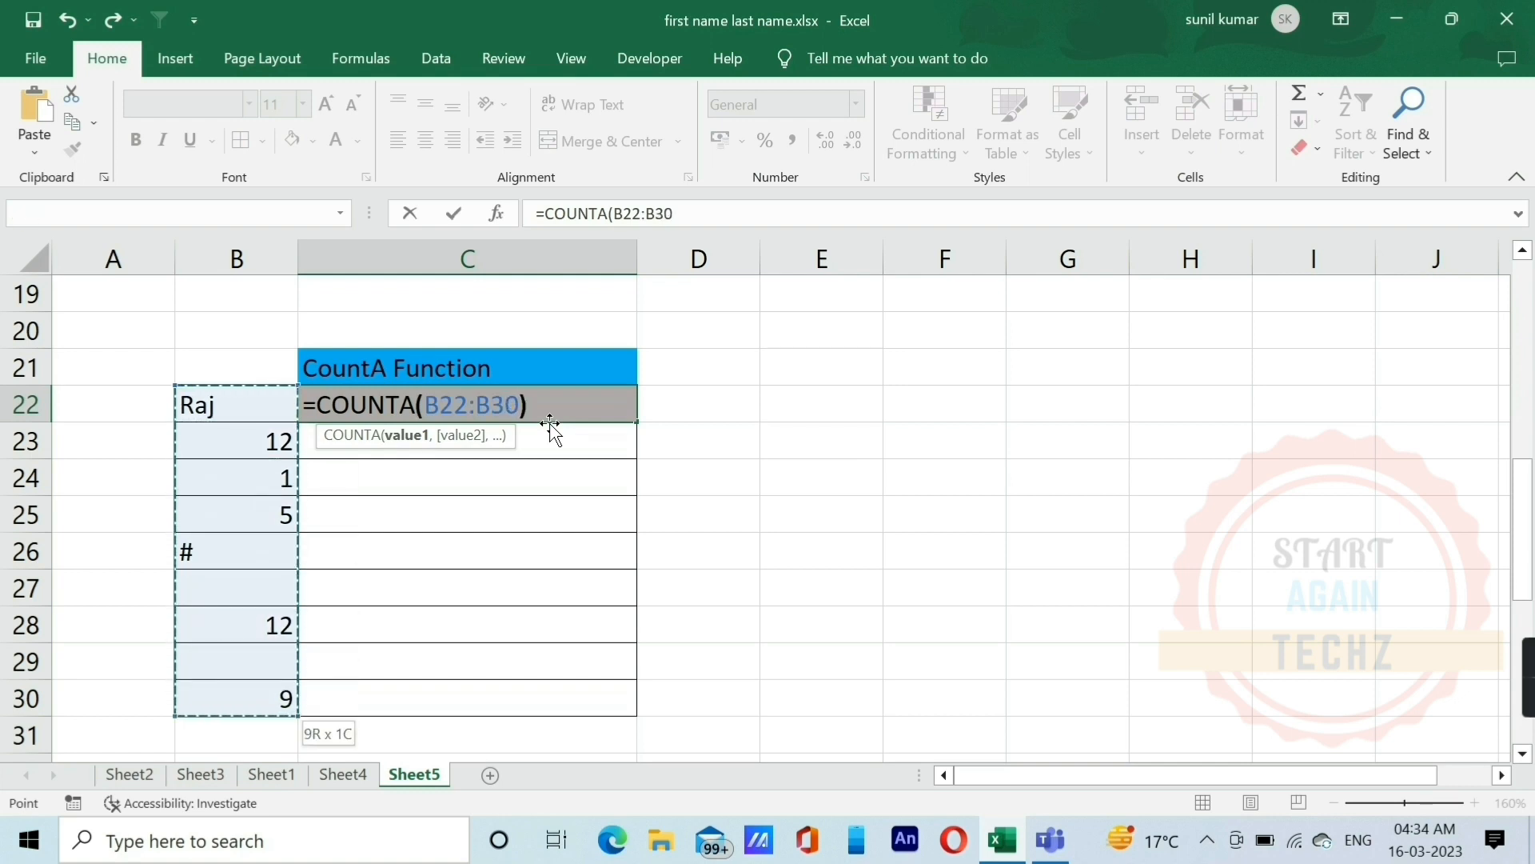
{"action": "type", "text": ")"}
{"action": "key", "text": "Return"}
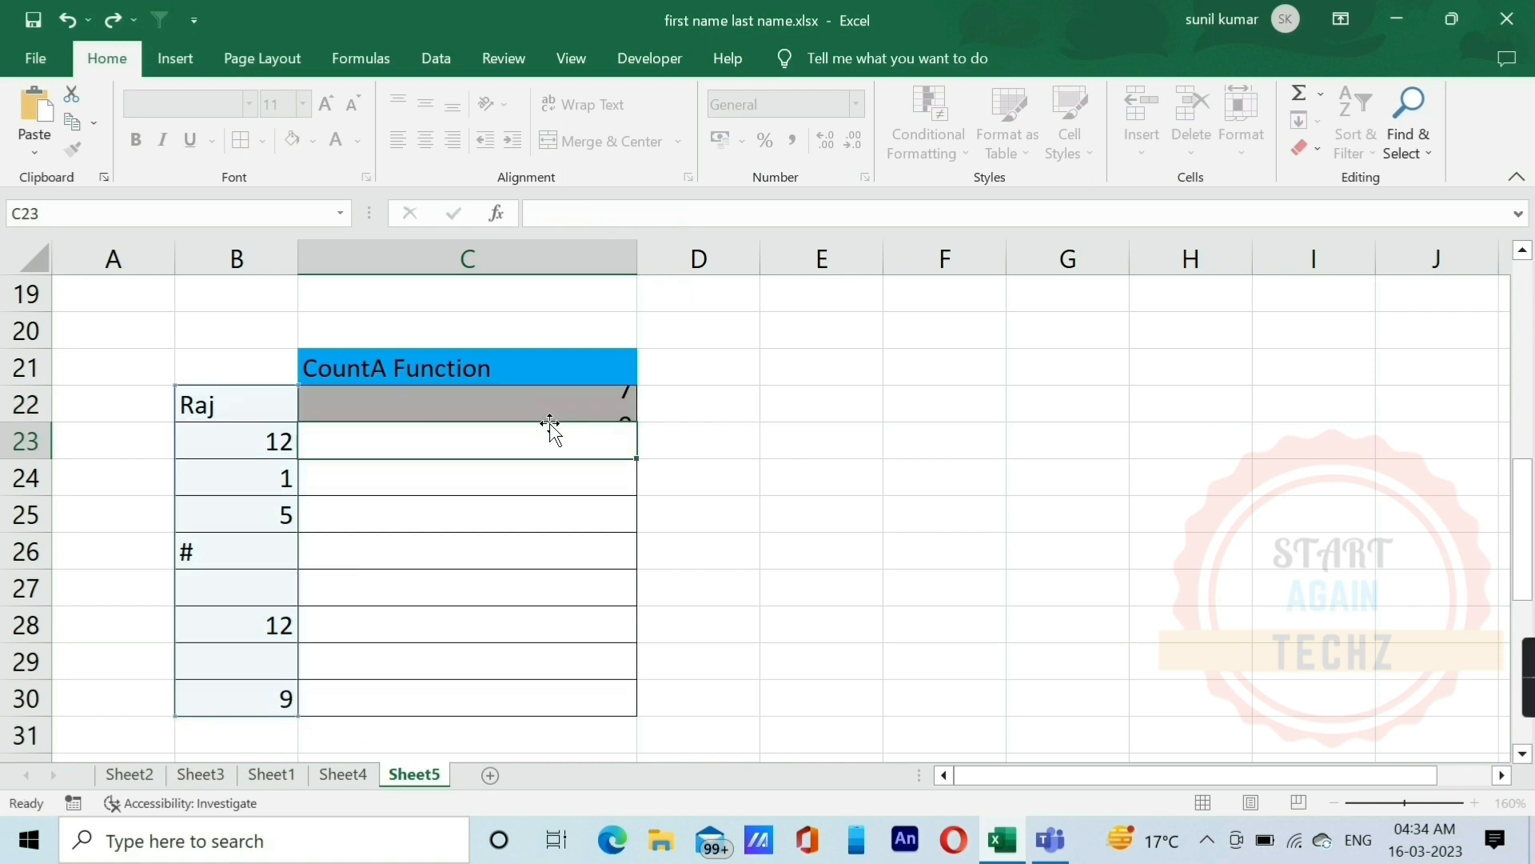
{"action": "left_click", "coordinate": [523, 406]}
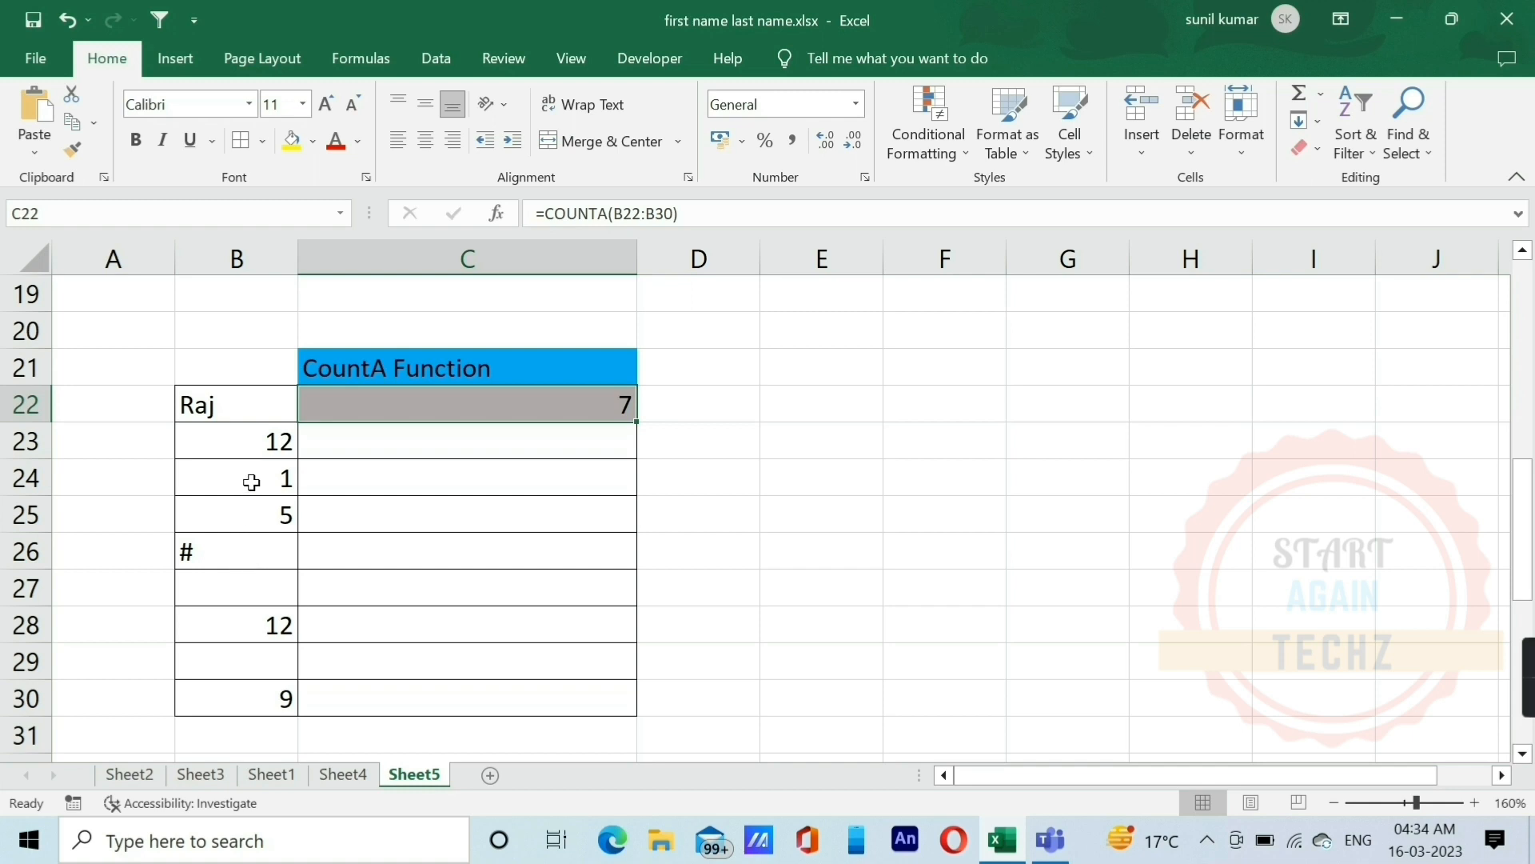
{"action": "left_click", "coordinate": [247, 586]}
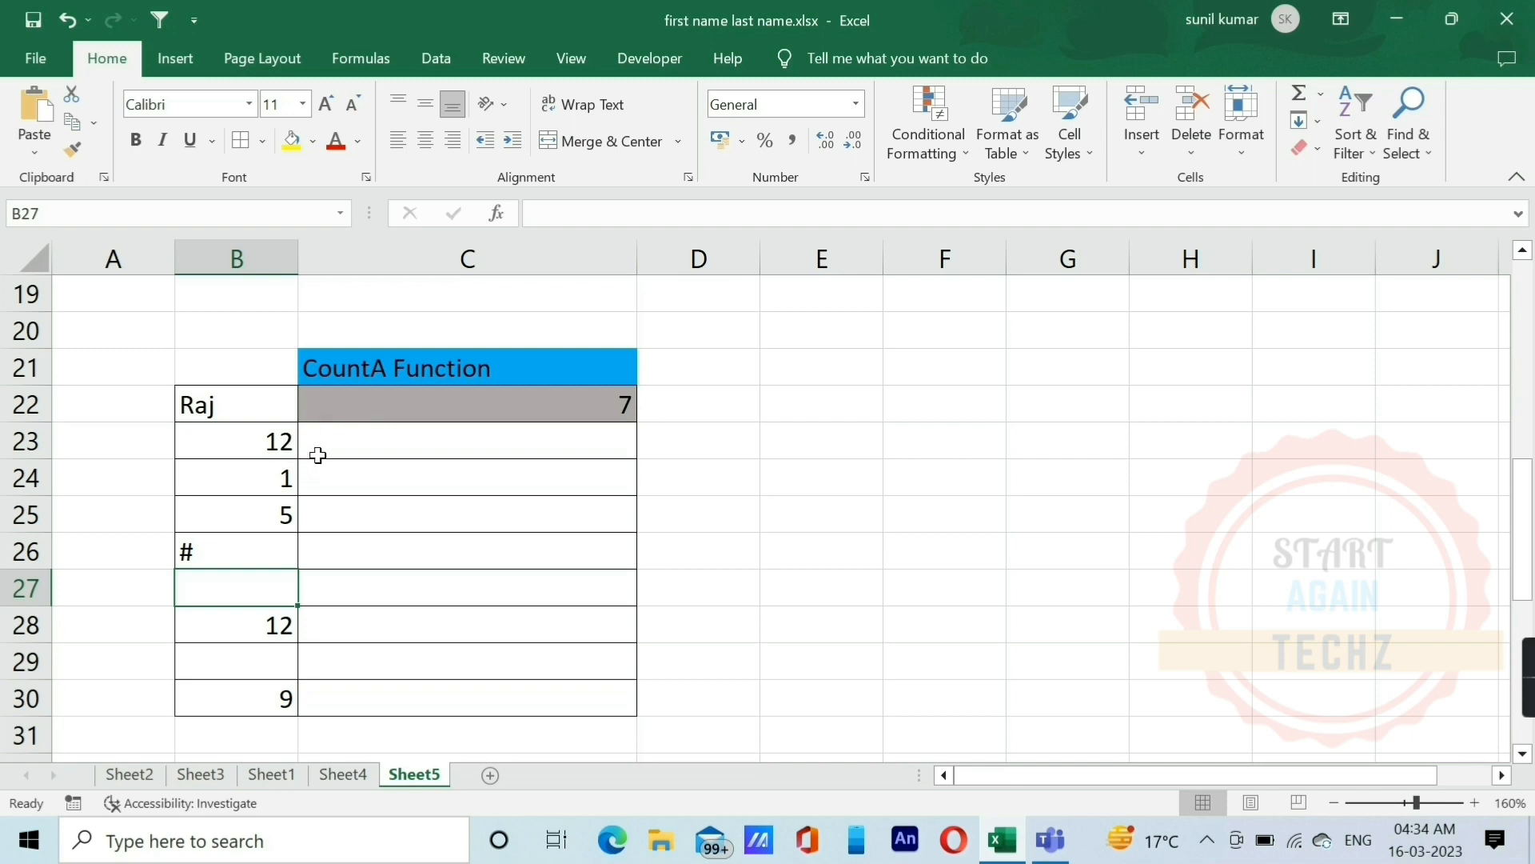
{"action": "left_click", "coordinate": [272, 411]}
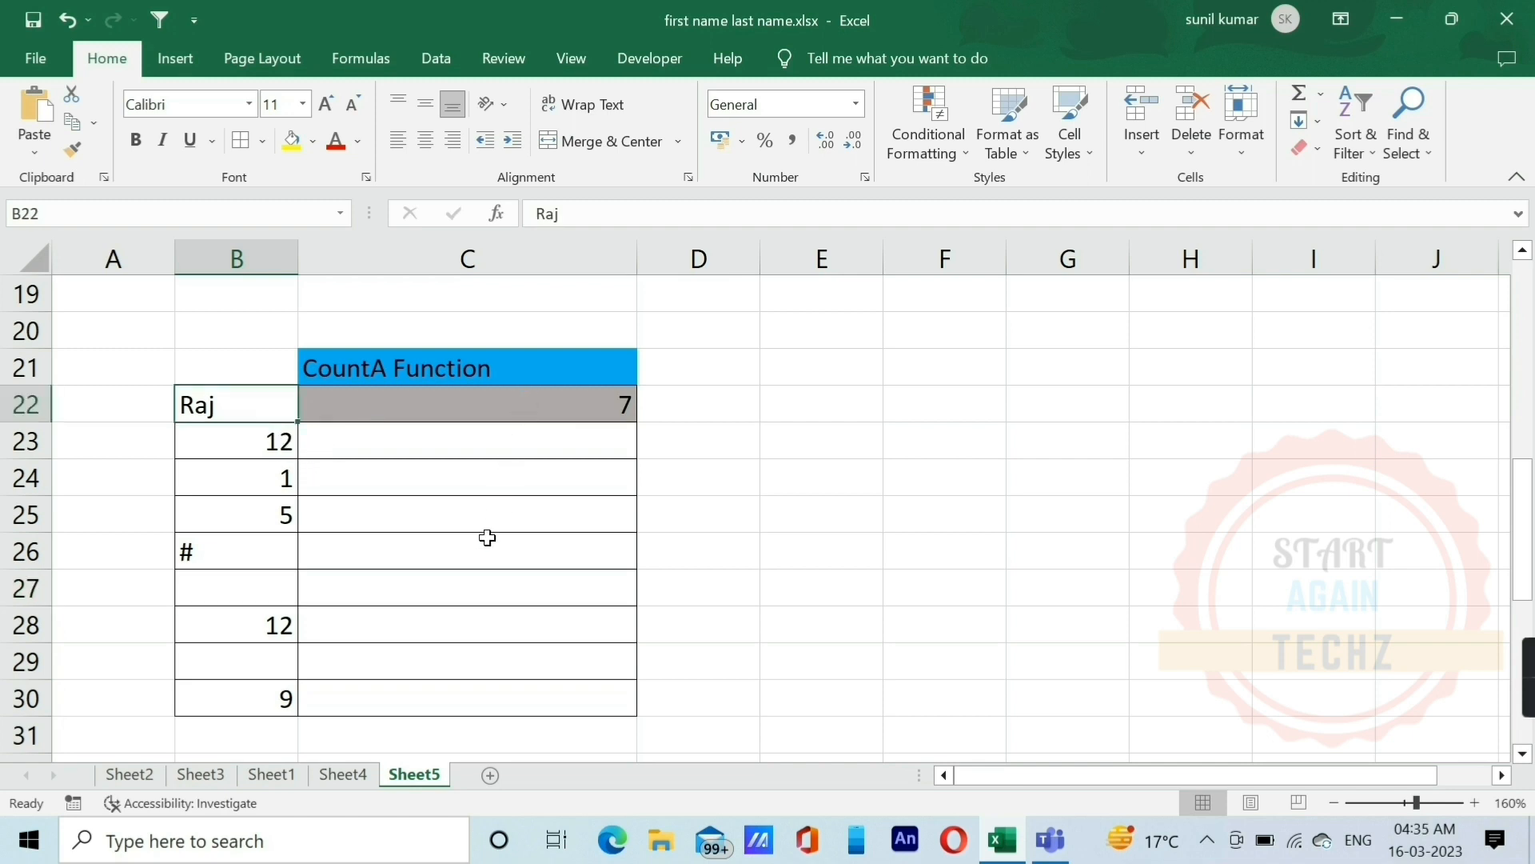
Step: Enter the formula =COUNTBLANK(B36:B44) in C36 to count the empty cells under the CountBlank Function heading
{"action": "scroll", "coordinate": [487, 538], "scroll_direction": "down", "scroll_amount": 5}
{"action": "left_click", "coordinate": [505, 384]}
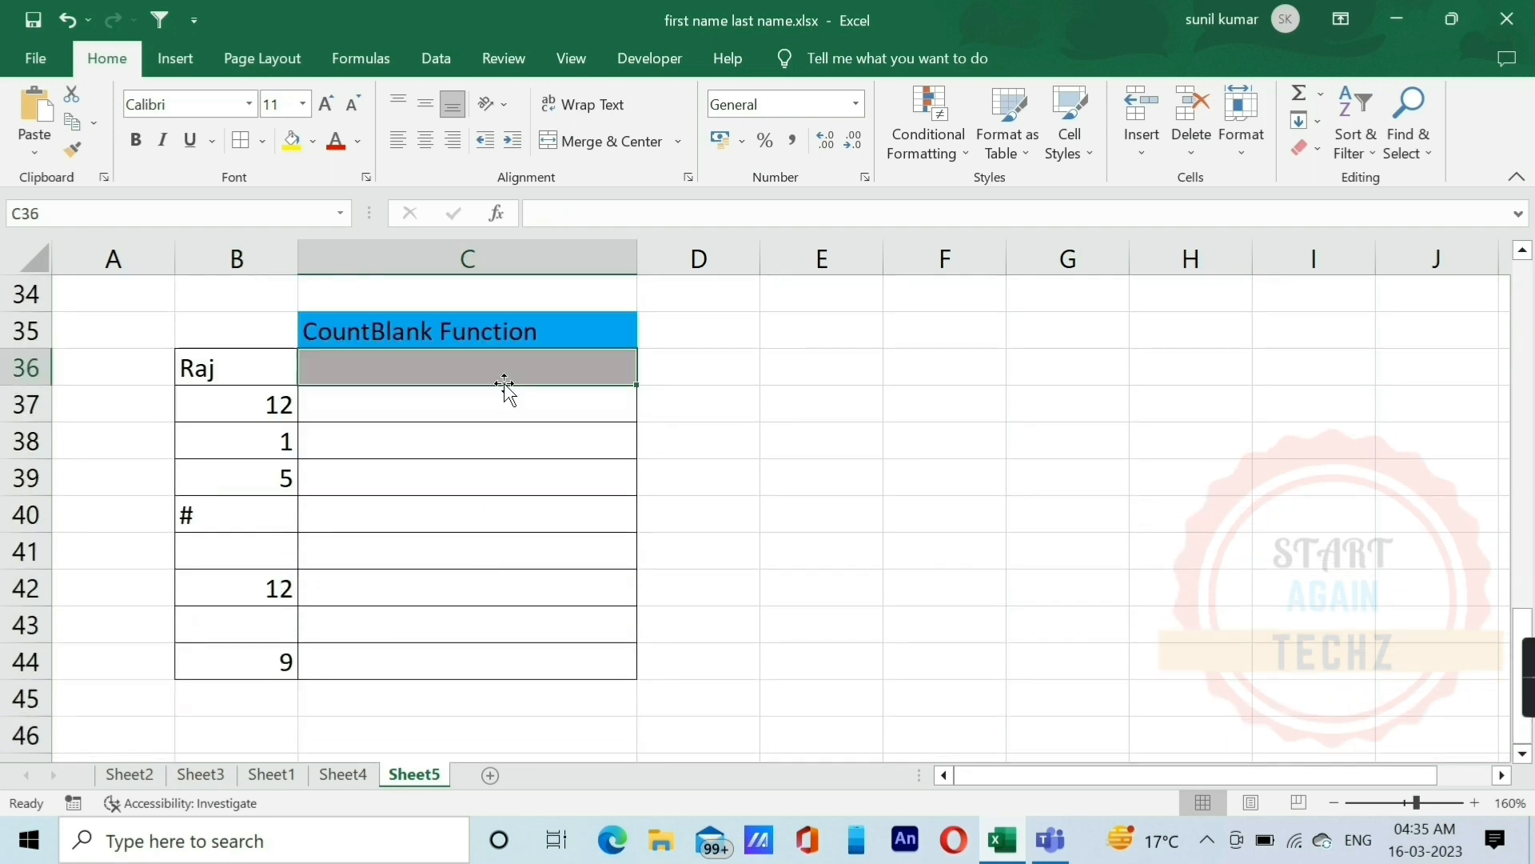
{"action": "type", "text": "=count"}
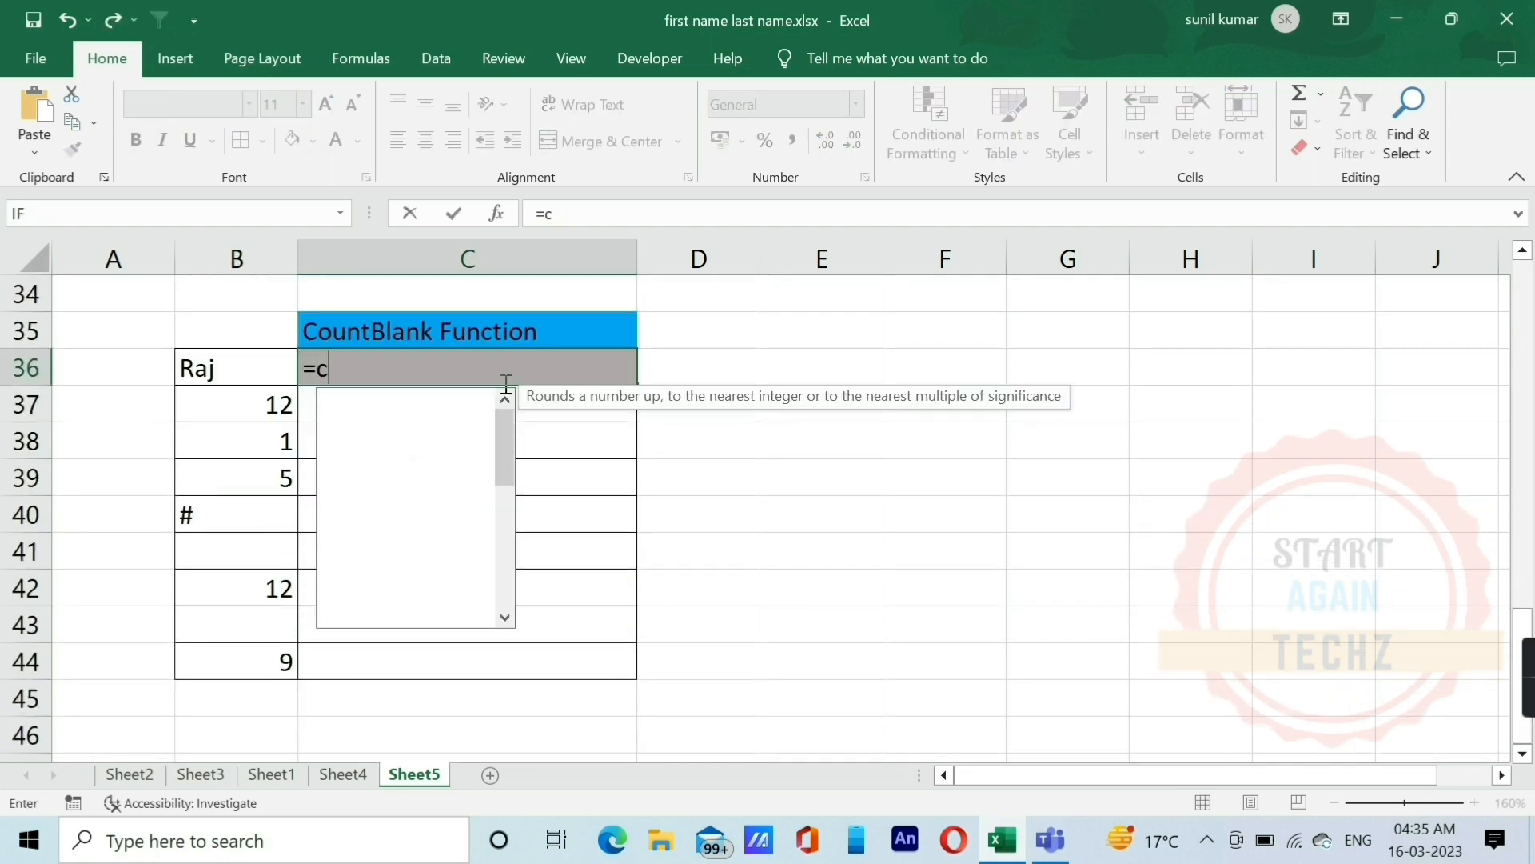
{"action": "key", "text": "Down"}
{"action": "key", "text": "Down"}
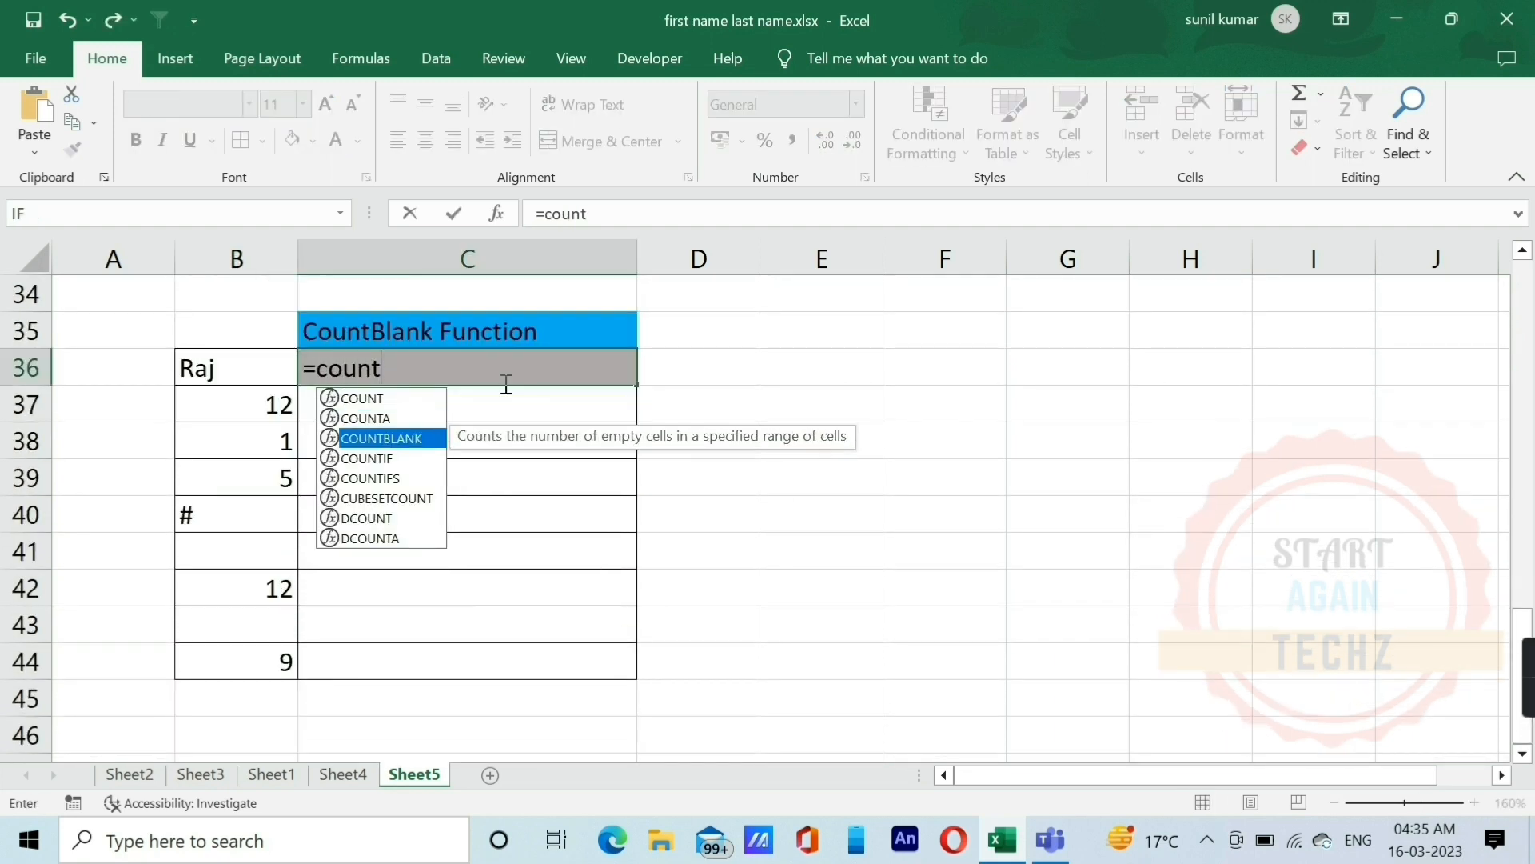
{"action": "key", "text": "Tab"}
{"action": "key", "text": "Left"}
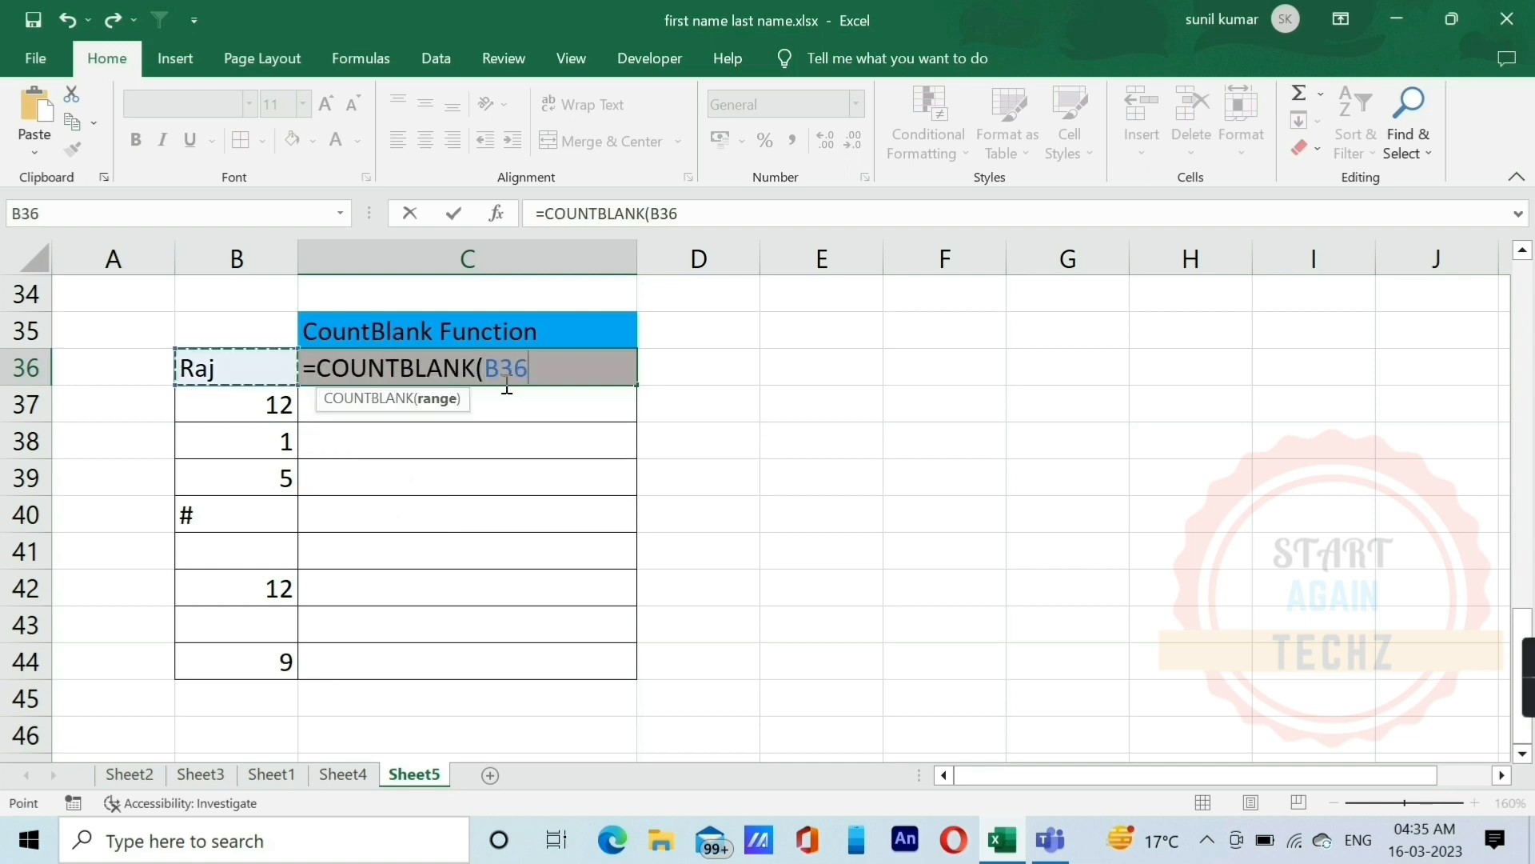
{"action": "key", "text": "shift+Down"}
{"action": "key", "text": "shift+Down"}
{"action": "key", "text": "shift+Down"}
{"action": "key", "text": "shift+Down"}
{"action": "key", "text": "shift+Down"}
{"action": "key", "text": "shift+Down"}
{"action": "key", "text": "shift+Down"}
{"action": "key", "text": "shift+Down"}
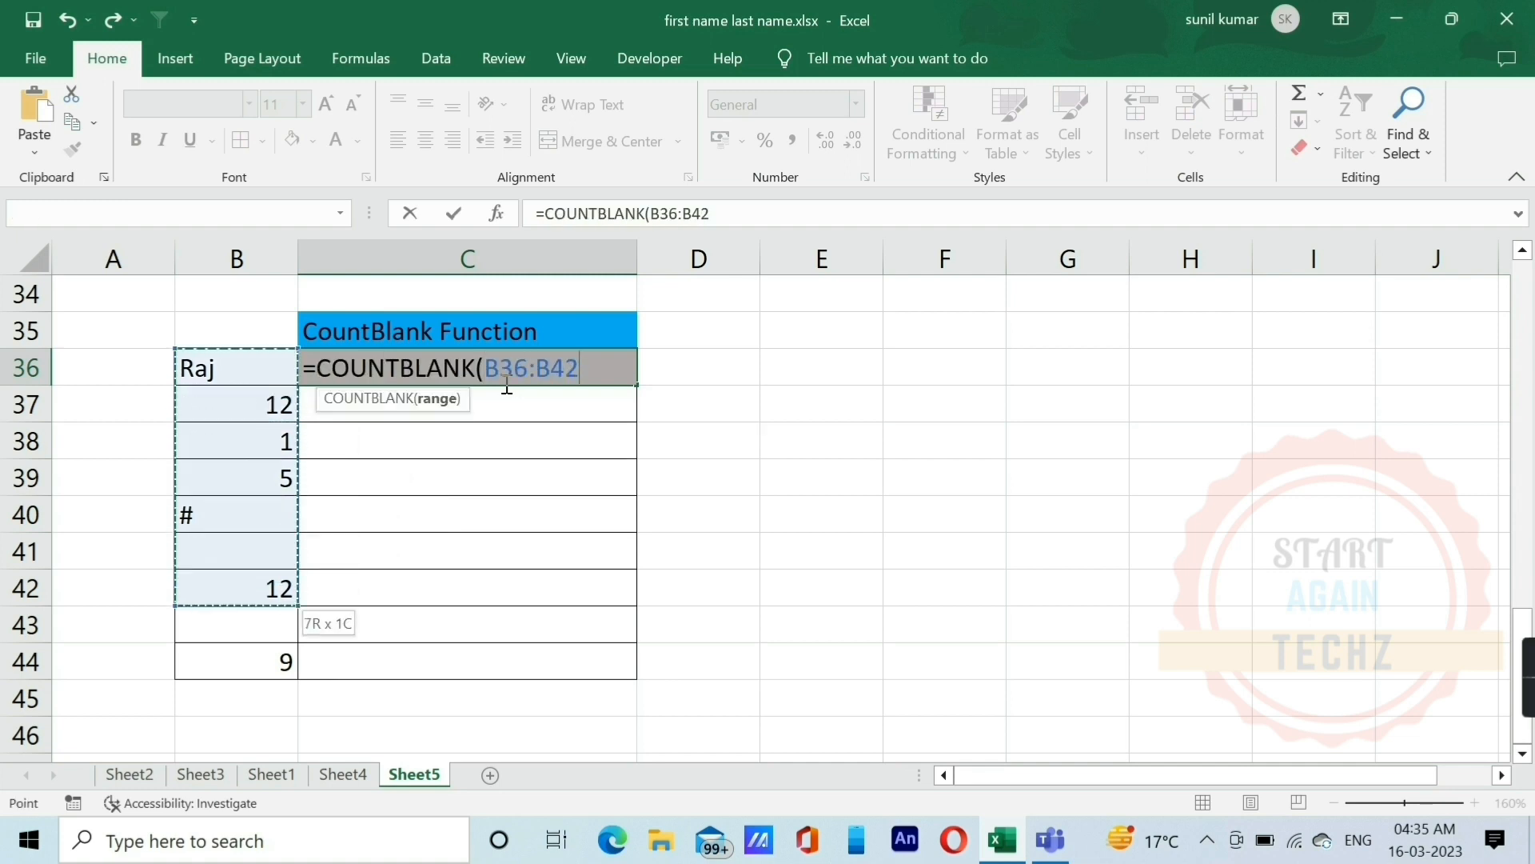
{"action": "type", "text": ")"}
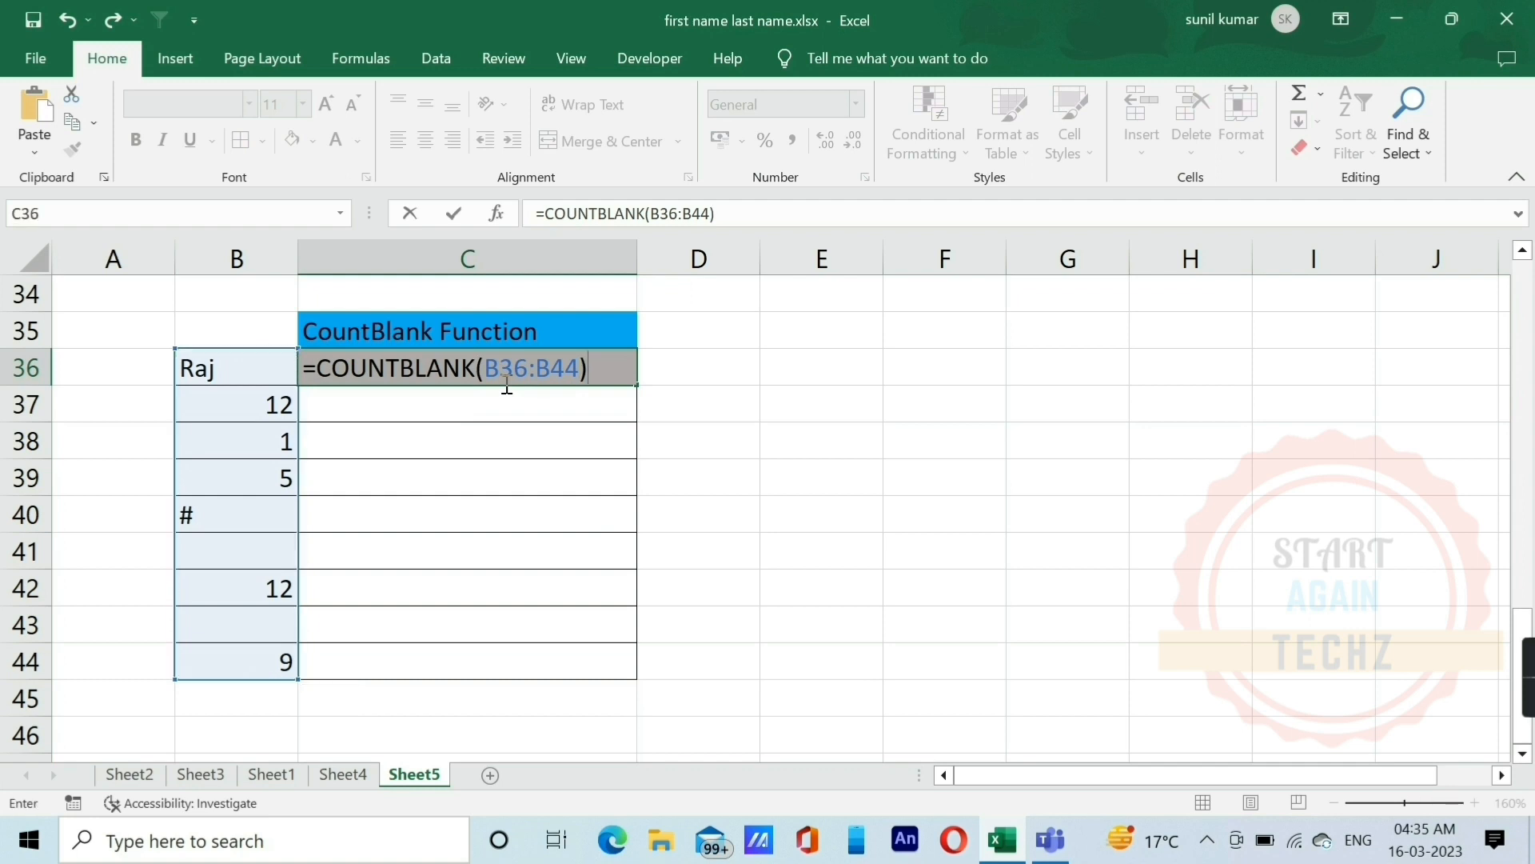
{"action": "key", "text": "Return"}
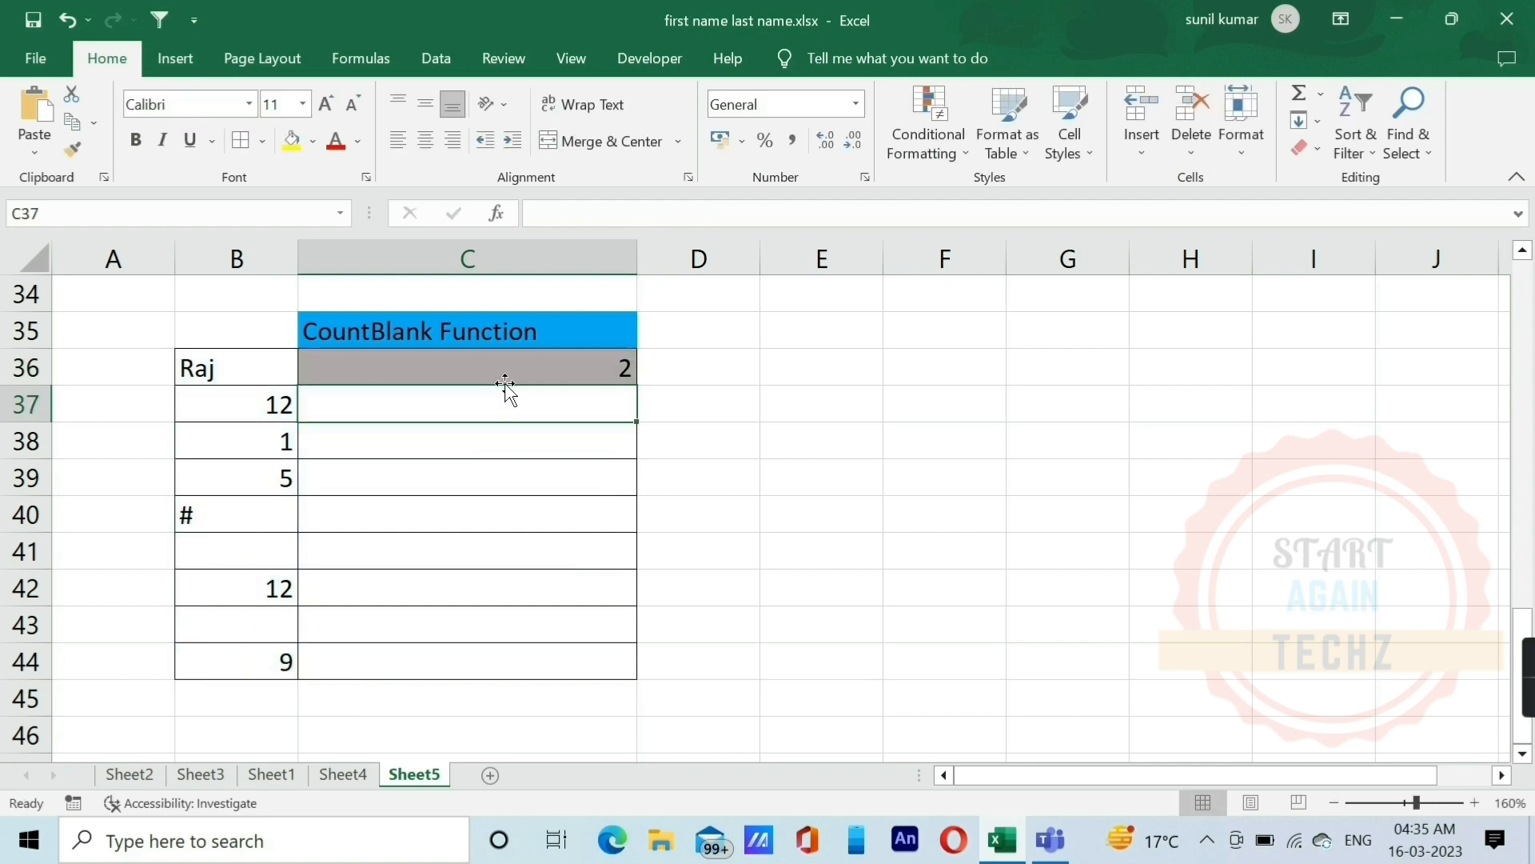
Step: Examine the COUNTBLANK formula in C36 and compare it with the blank cells B41 and B43
{"action": "left_click", "coordinate": [506, 383]}
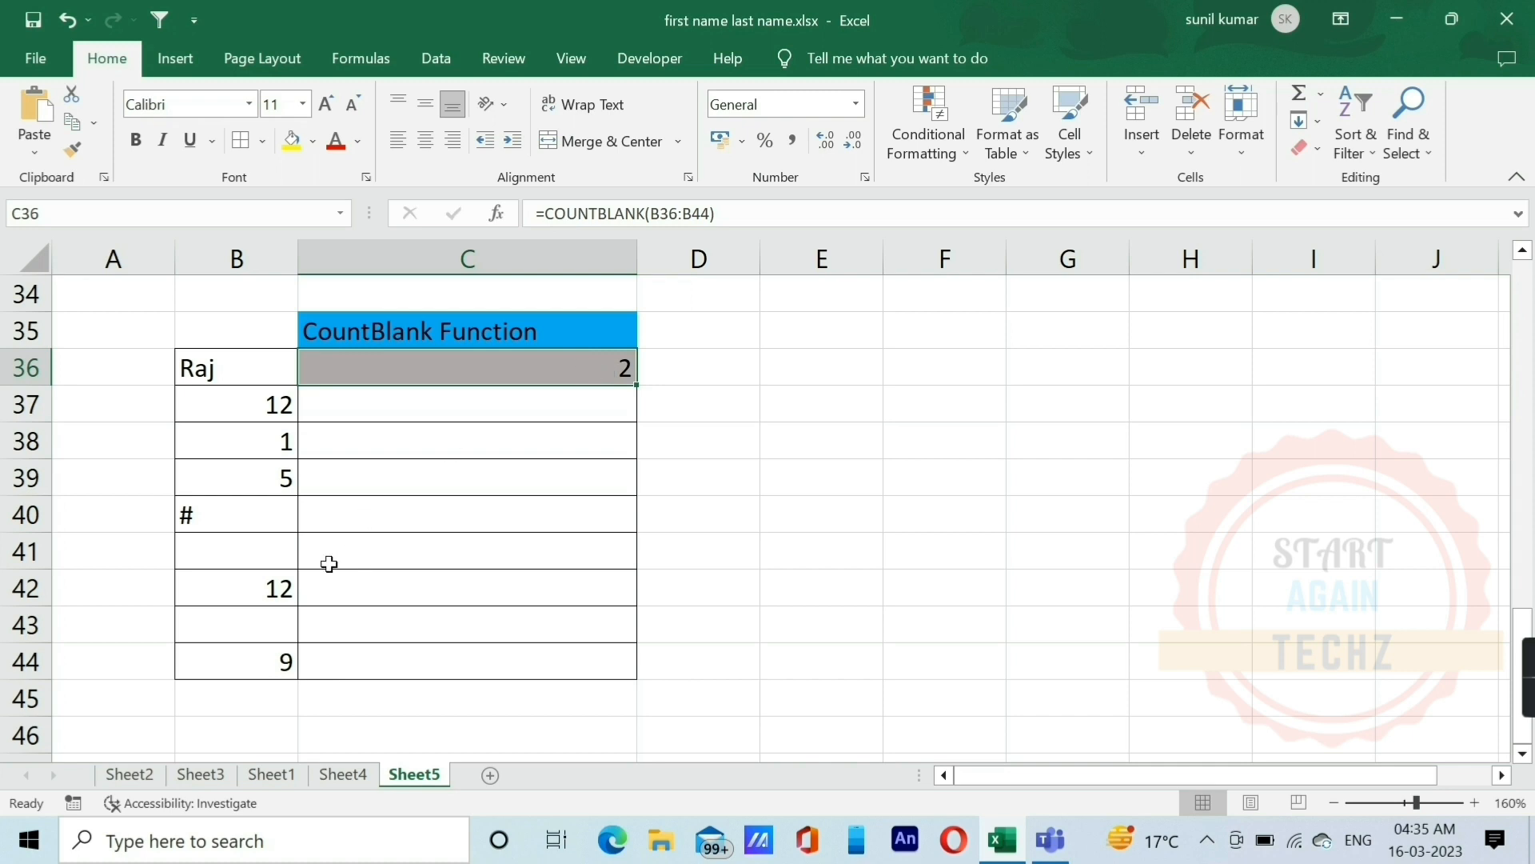
{"action": "left_click", "coordinate": [229, 550]}
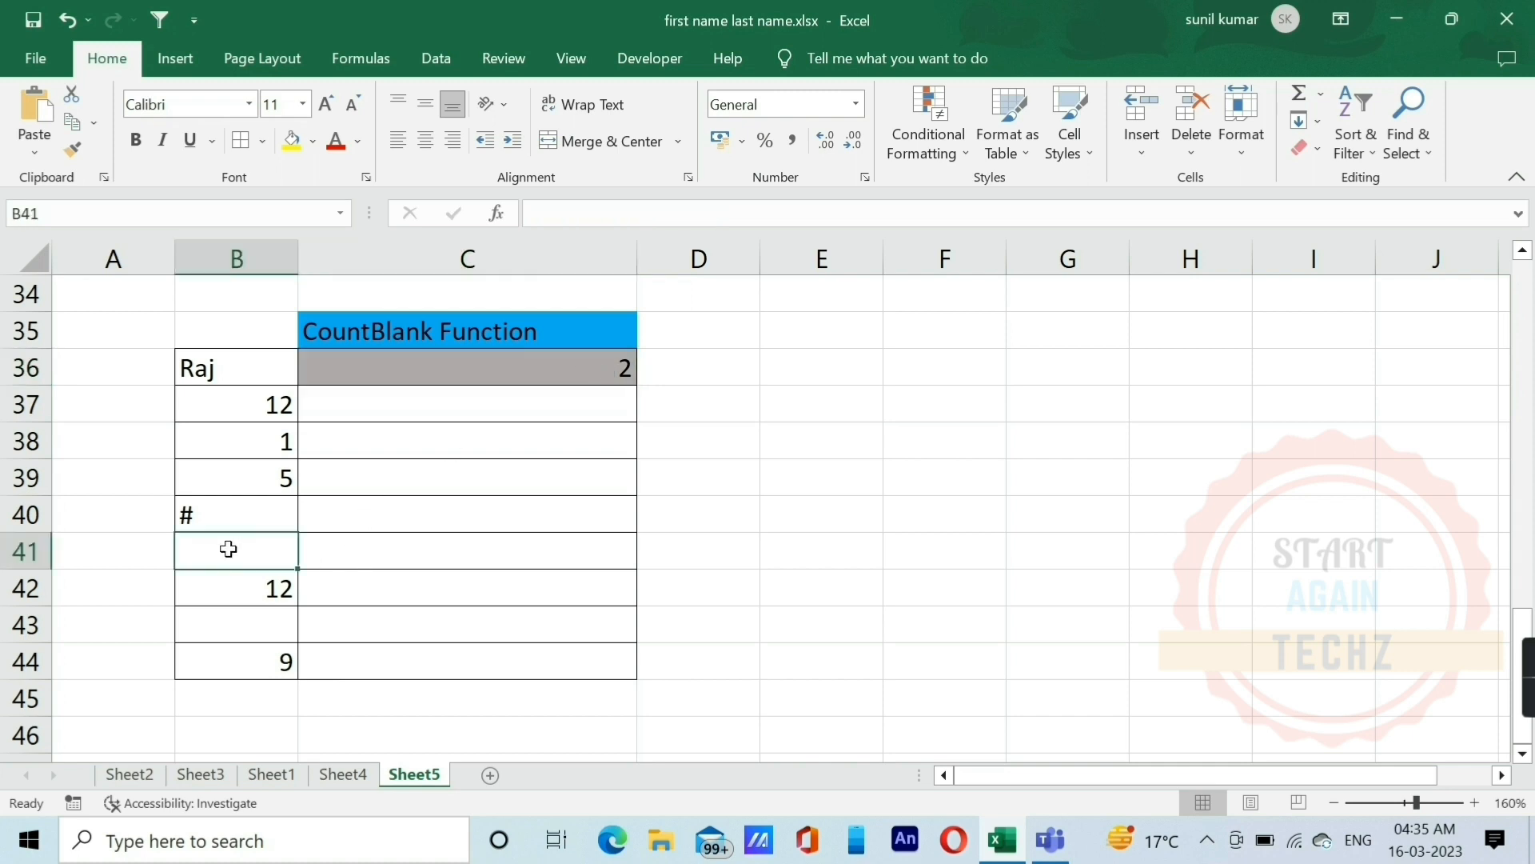
{"action": "left_click", "coordinate": [233, 626]}
{"action": "left_click", "coordinate": [233, 544]}
{"action": "left_click", "coordinate": [230, 634]}
{"action": "left_click", "coordinate": [237, 542]}
{"action": "left_click", "coordinate": [245, 619]}
{"action": "left_click", "coordinate": [256, 555]}
{"action": "left_click", "coordinate": [581, 373]}
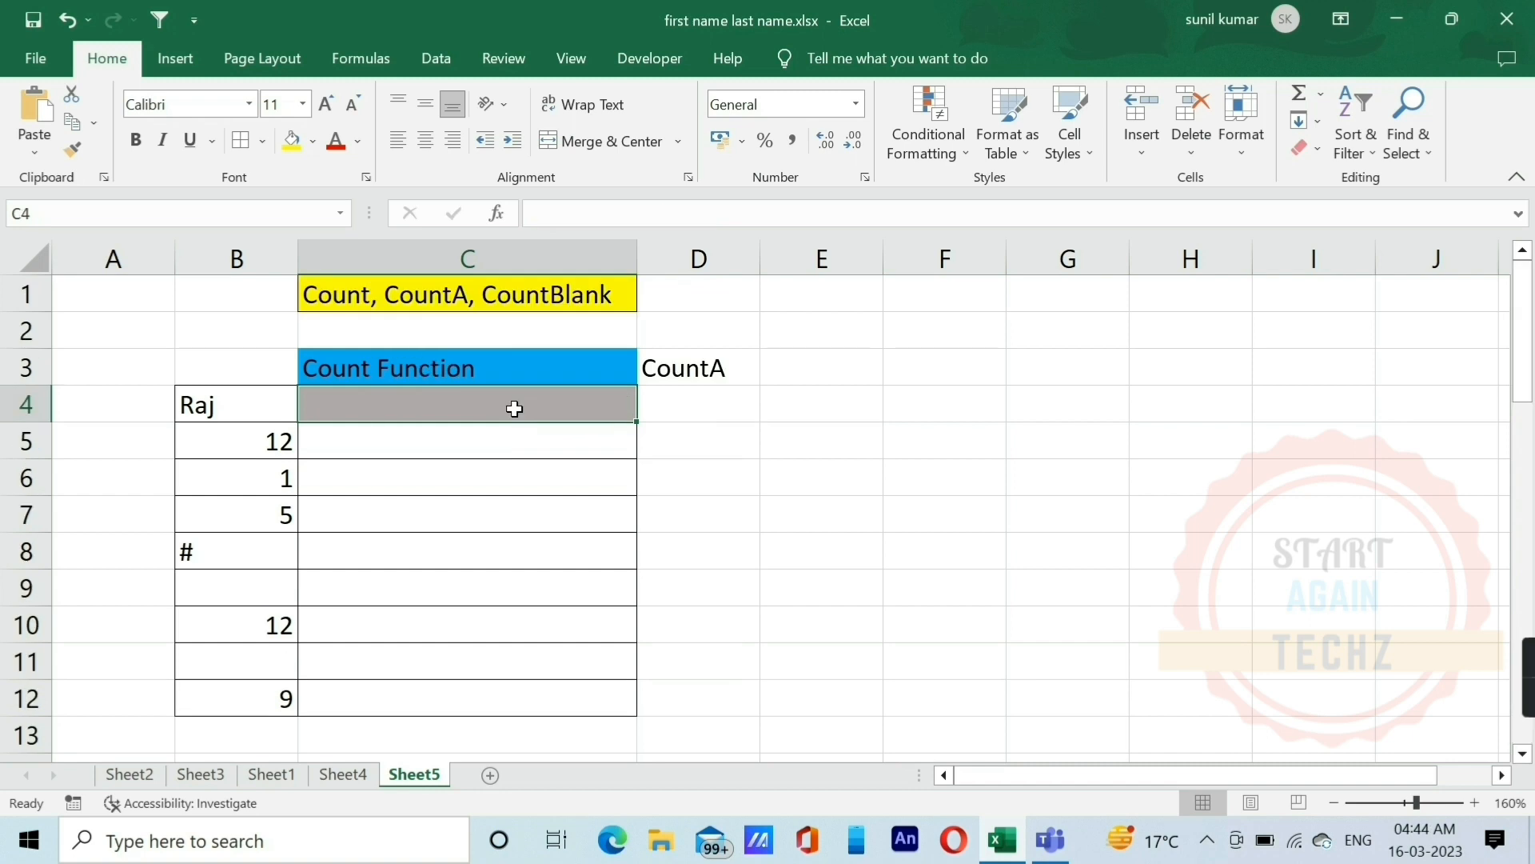
Step: Enter the formula =COUNT(B4:B12) in C4 to count the numeric cells under the Count Function heading
{"action": "left_click_drag", "start_coordinate": [250, 394], "coordinate": [284, 698]}
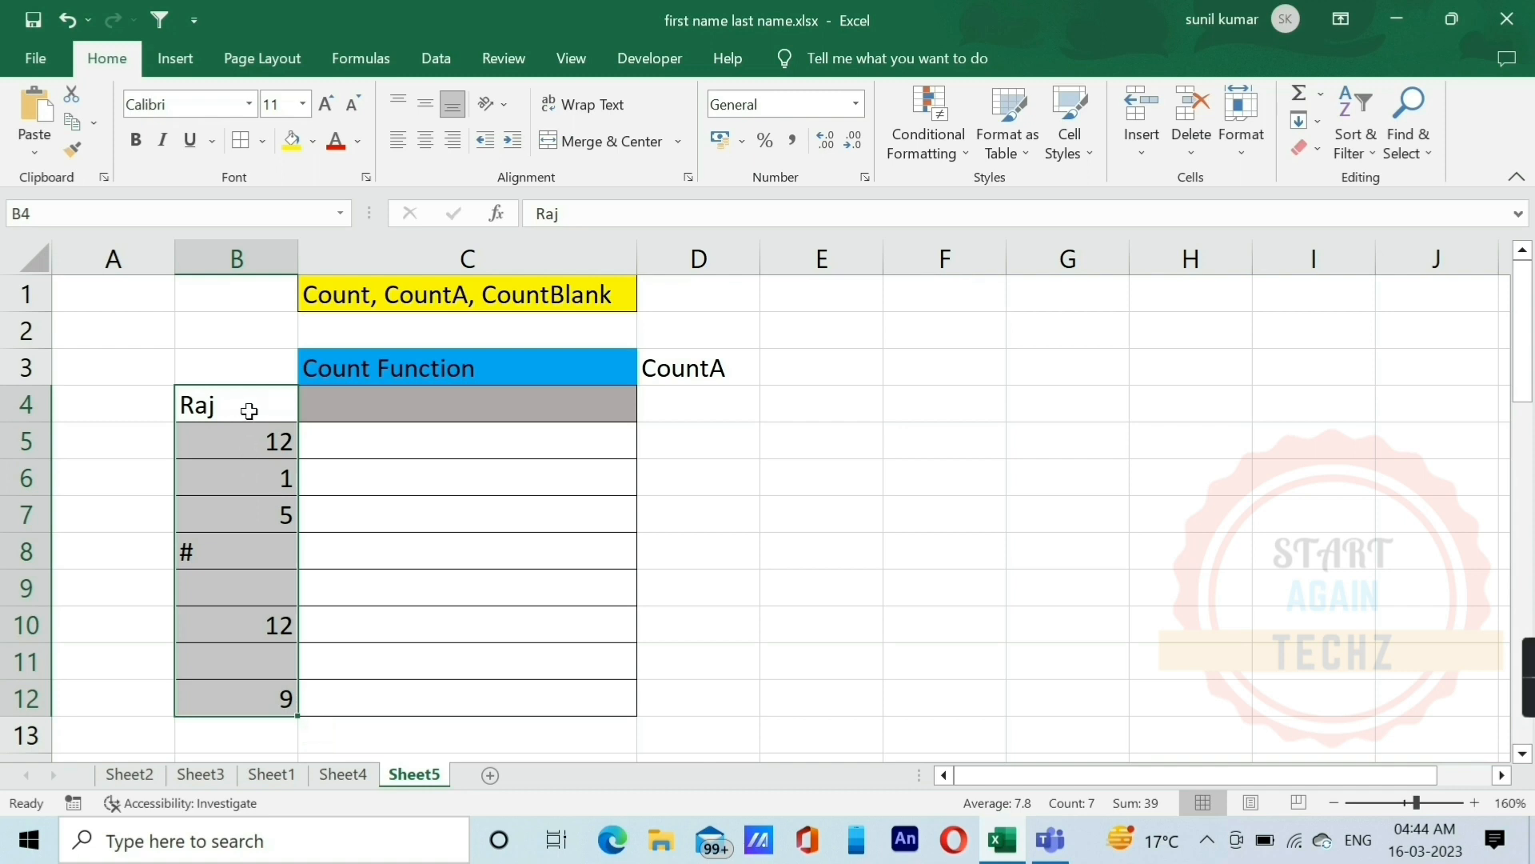
{"action": "left_click", "coordinate": [432, 402]}
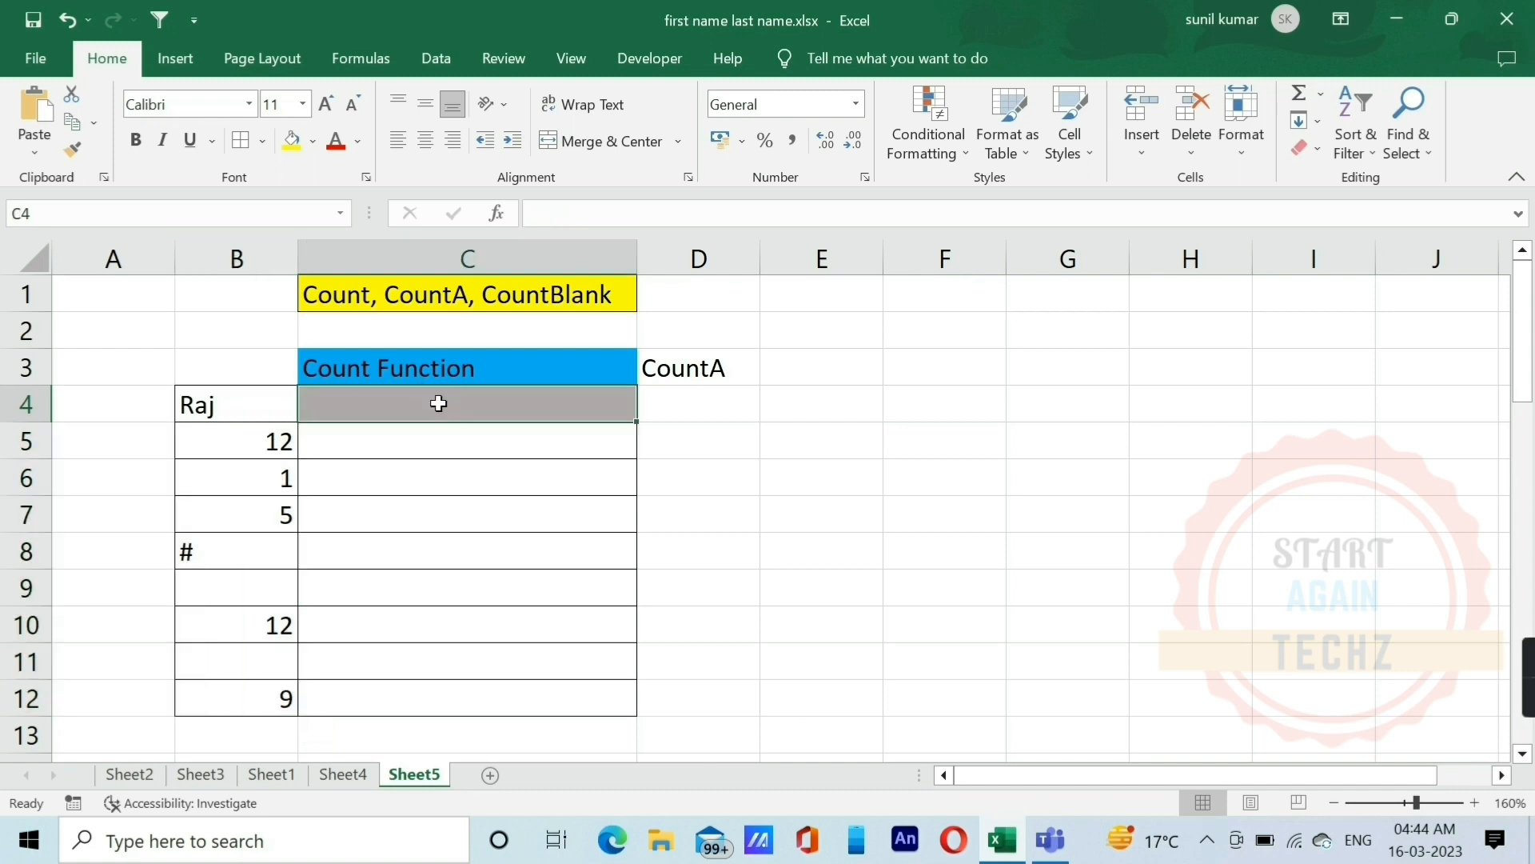
{"action": "type", "text": "=c"}
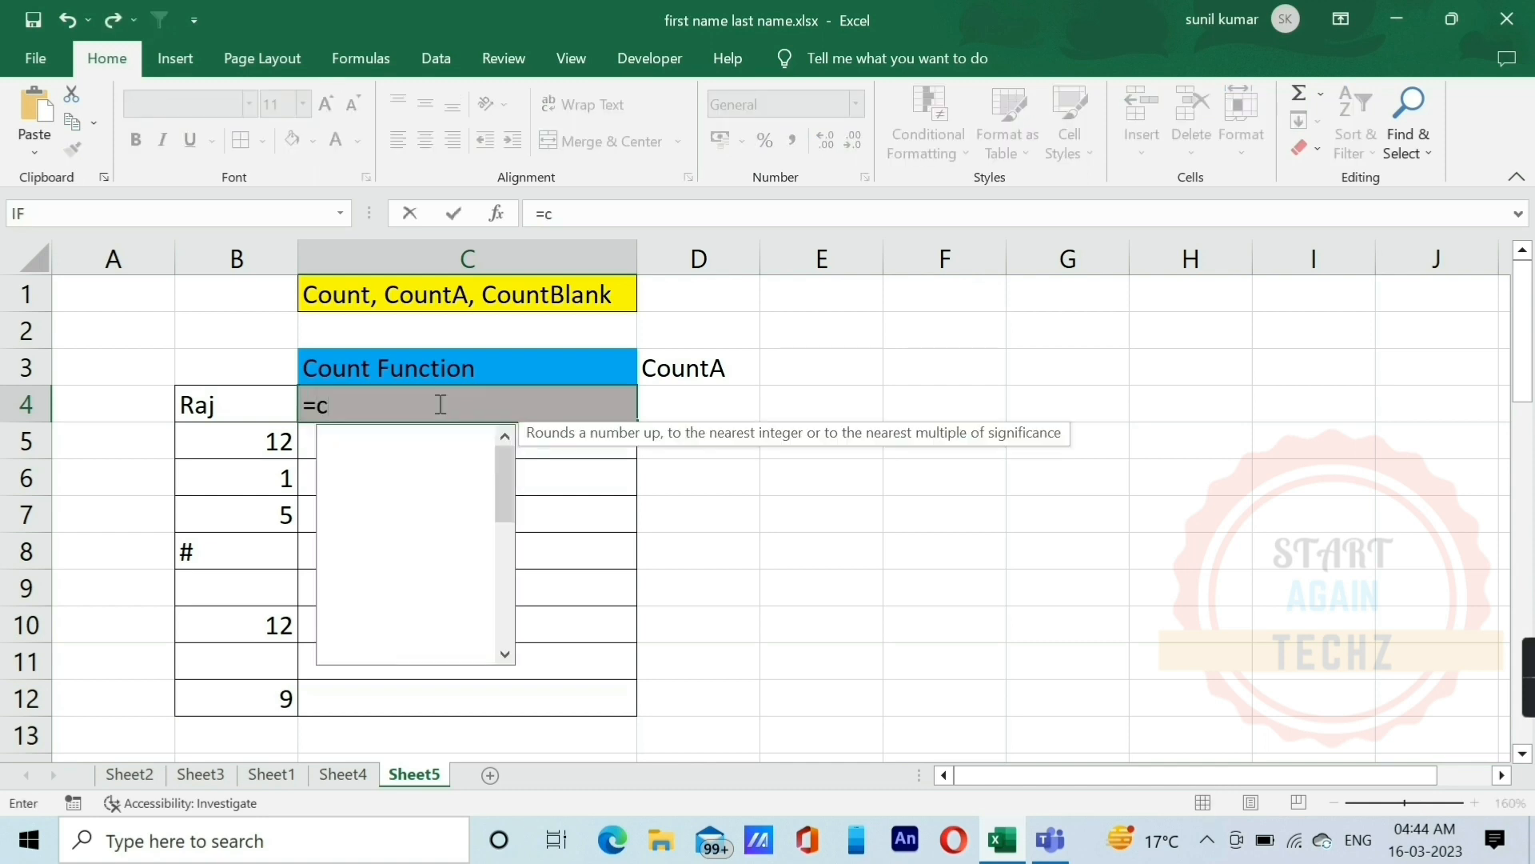
{"action": "type", "text": "ount"}
{"action": "key", "text": "Tab"}
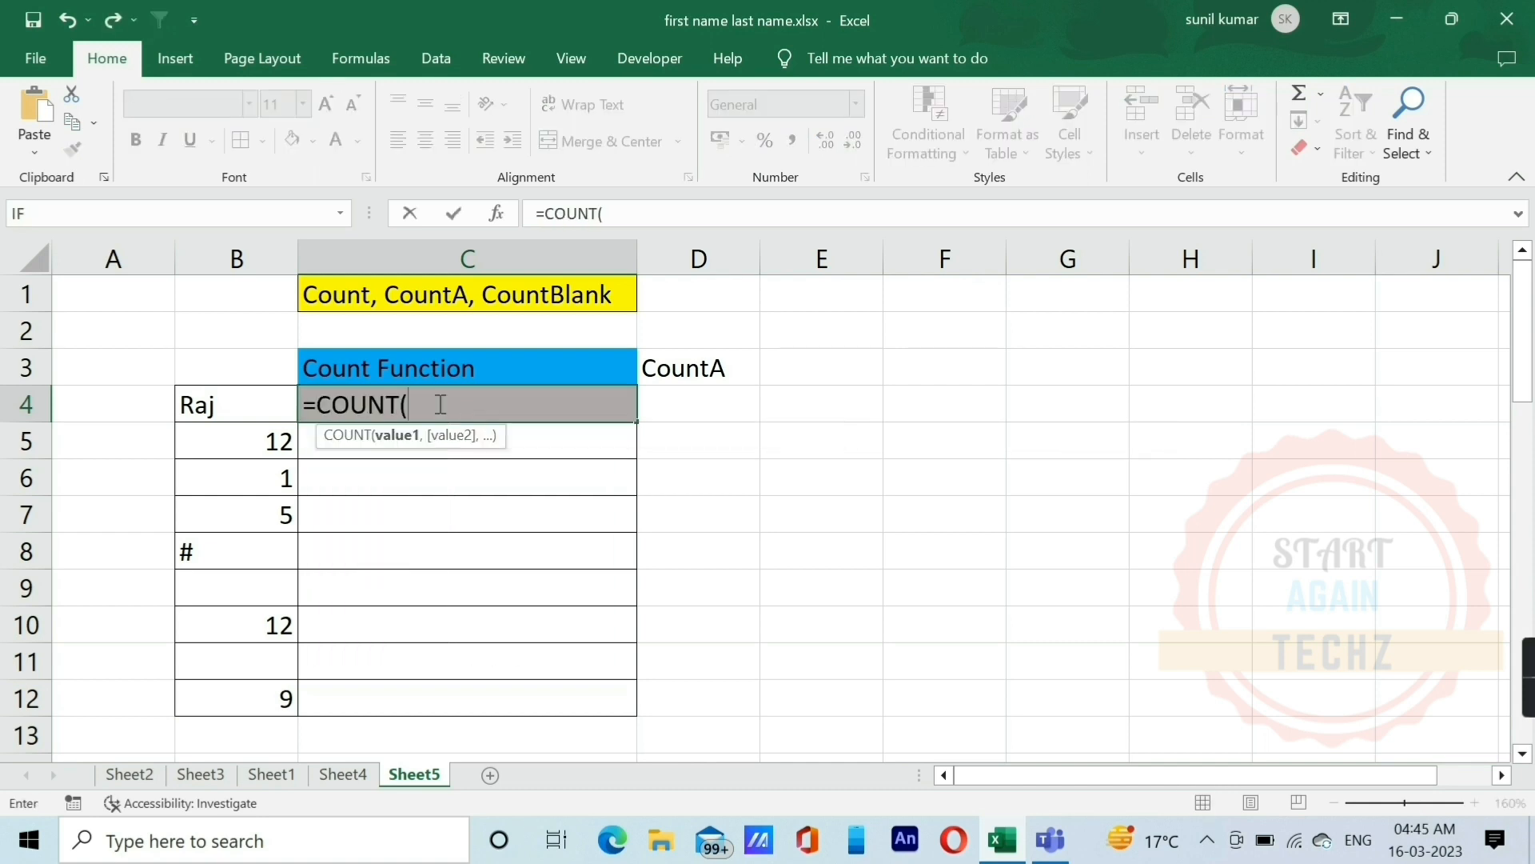
{"action": "key", "text": "Left"}
{"action": "key", "text": "shift+Down"}
{"action": "key", "text": "shift+Down"}
{"action": "key", "text": "shift+Down"}
{"action": "key", "text": "shift+Down"}
{"action": "key", "text": "shift+Down"}
{"action": "key", "text": "shift+Down"}
{"action": "key", "text": "shift+Down"}
{"action": "key", "text": "shift+Down"}
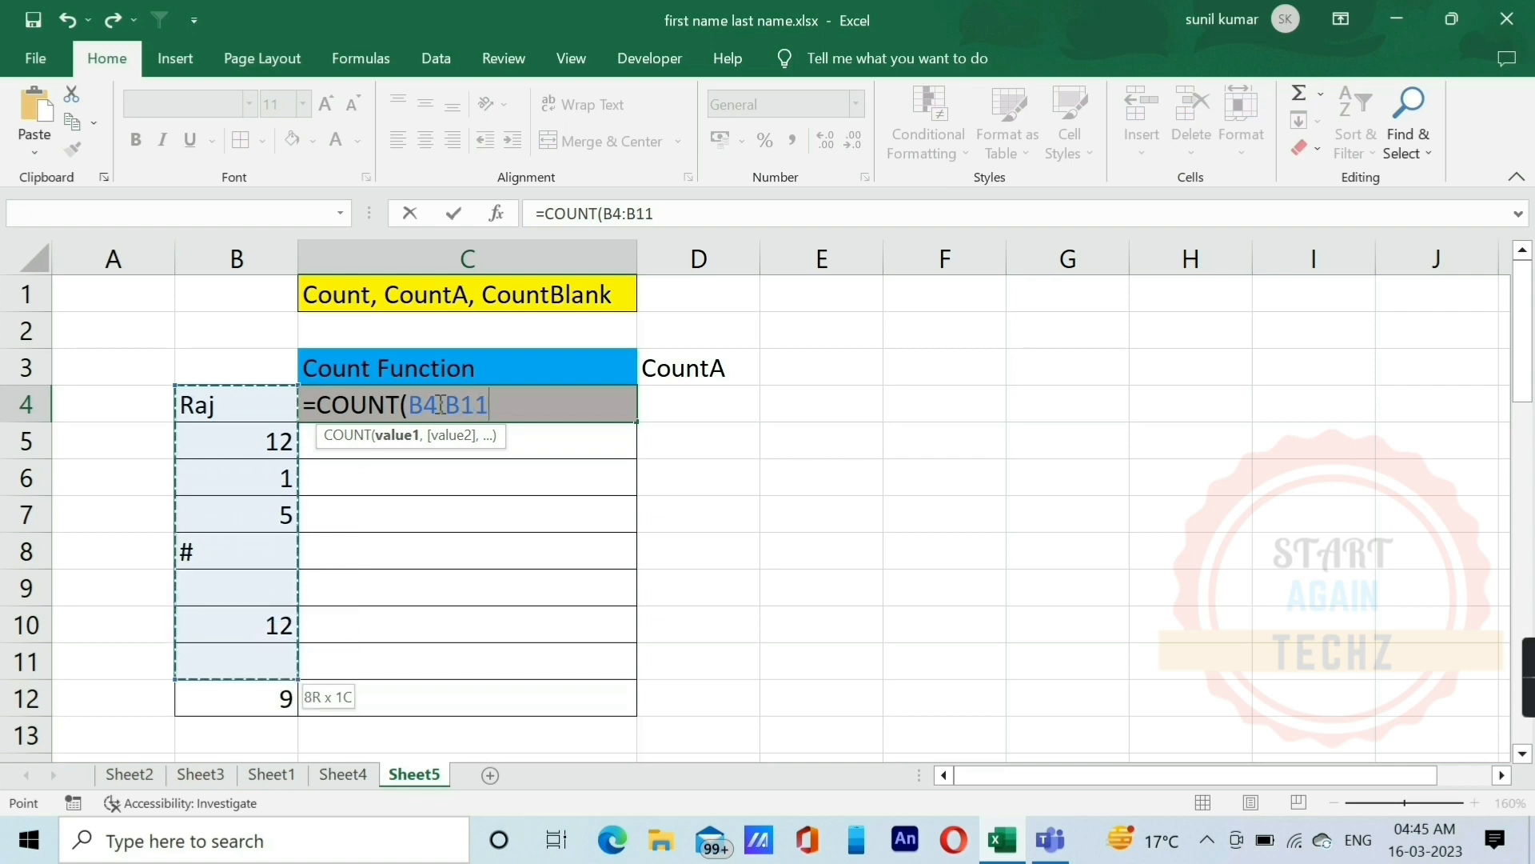
{"action": "key", "text": "Return"}
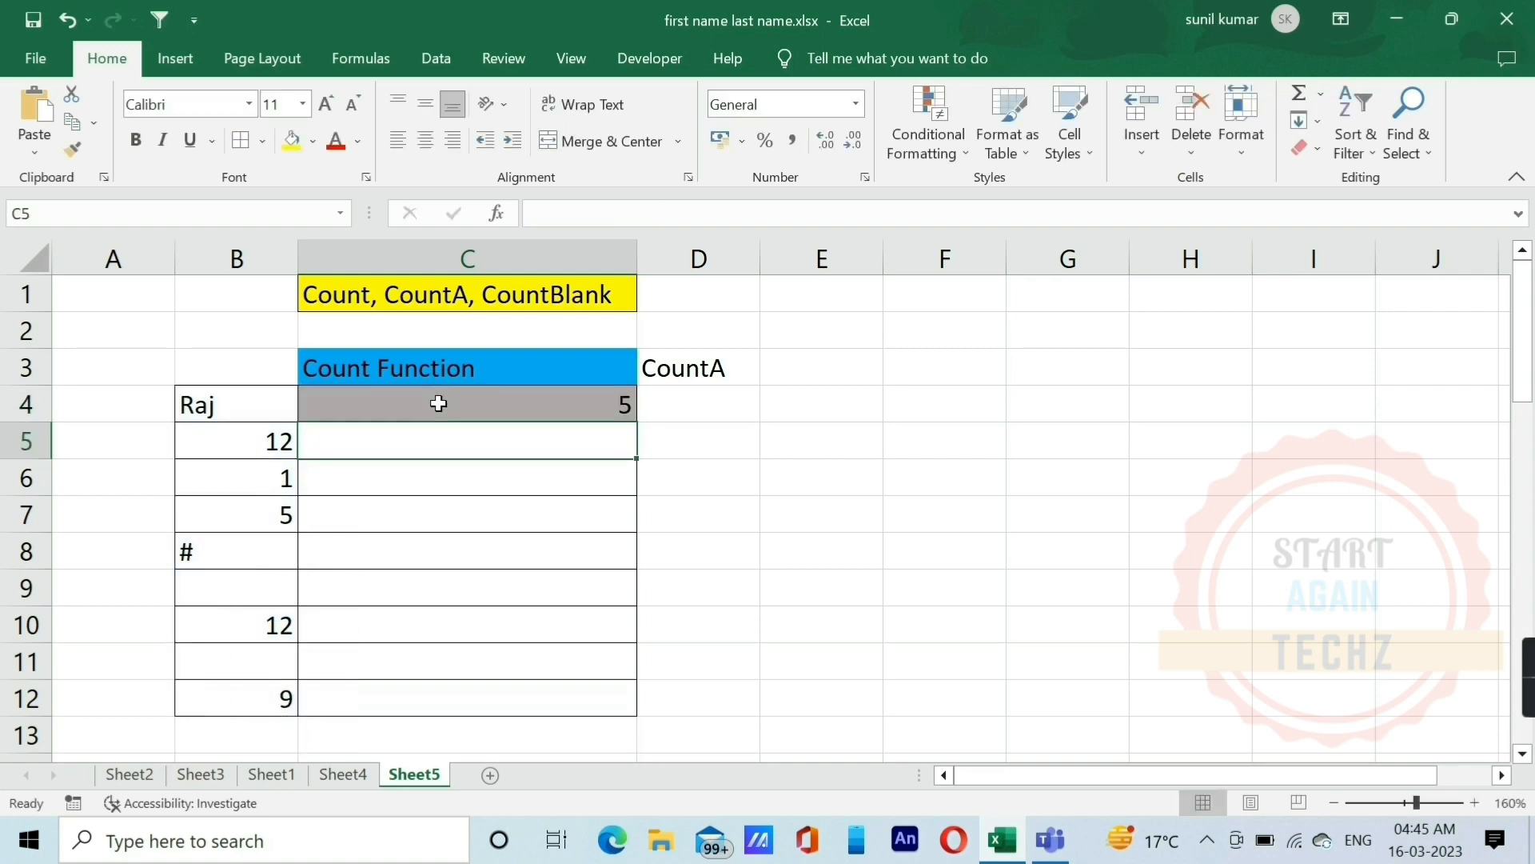
Step: Enter the formula =COUNTA(B4:B12) in D4 under the CountA heading, and compare it with the COUNT formula in C4
{"action": "key", "text": "Right"}
{"action": "key", "text": "Up"}
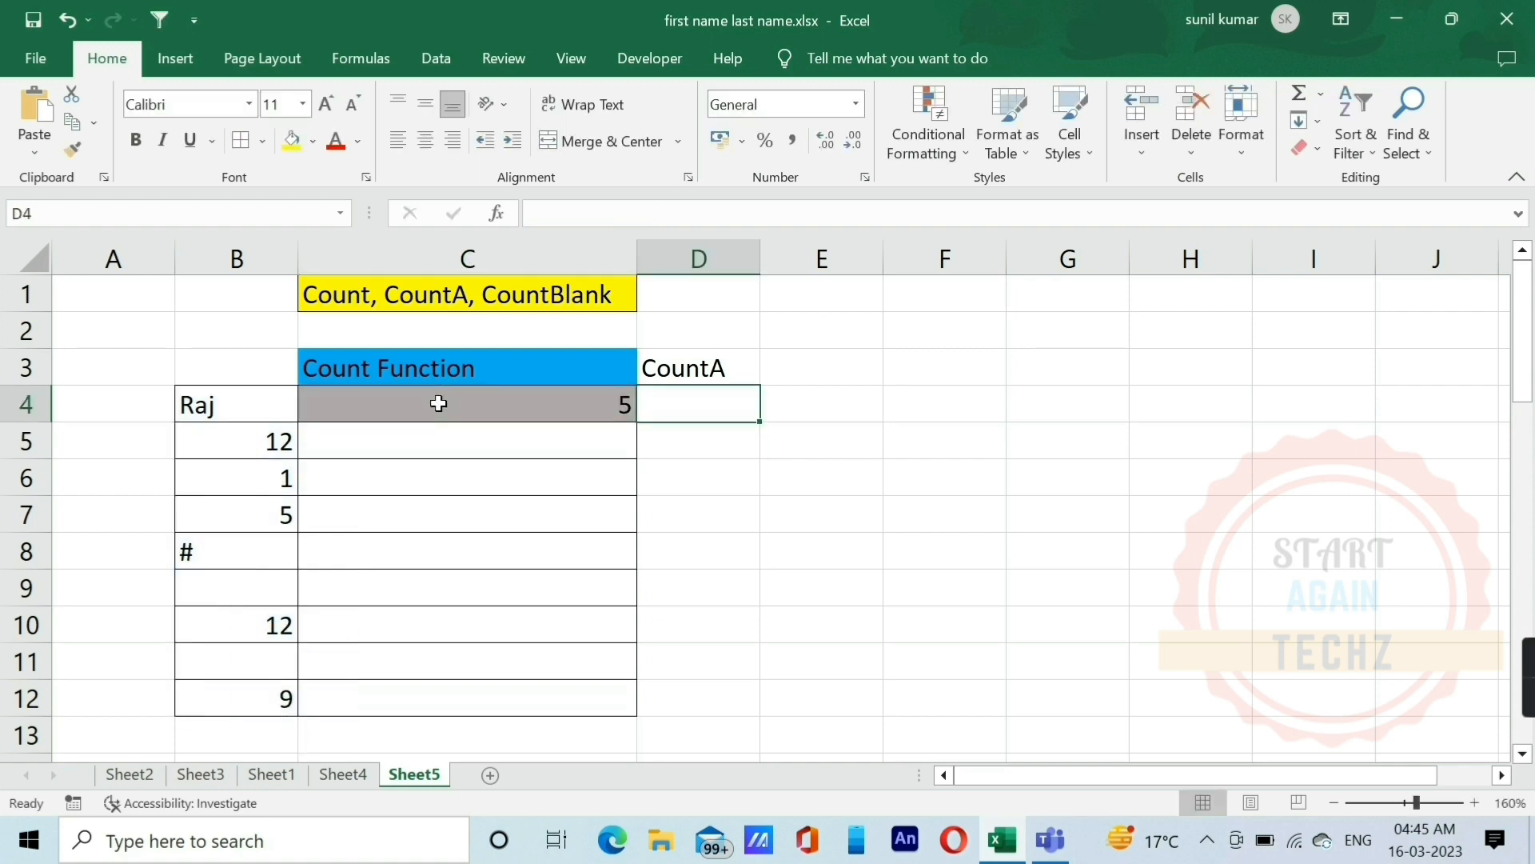
{"action": "type", "text": "="}
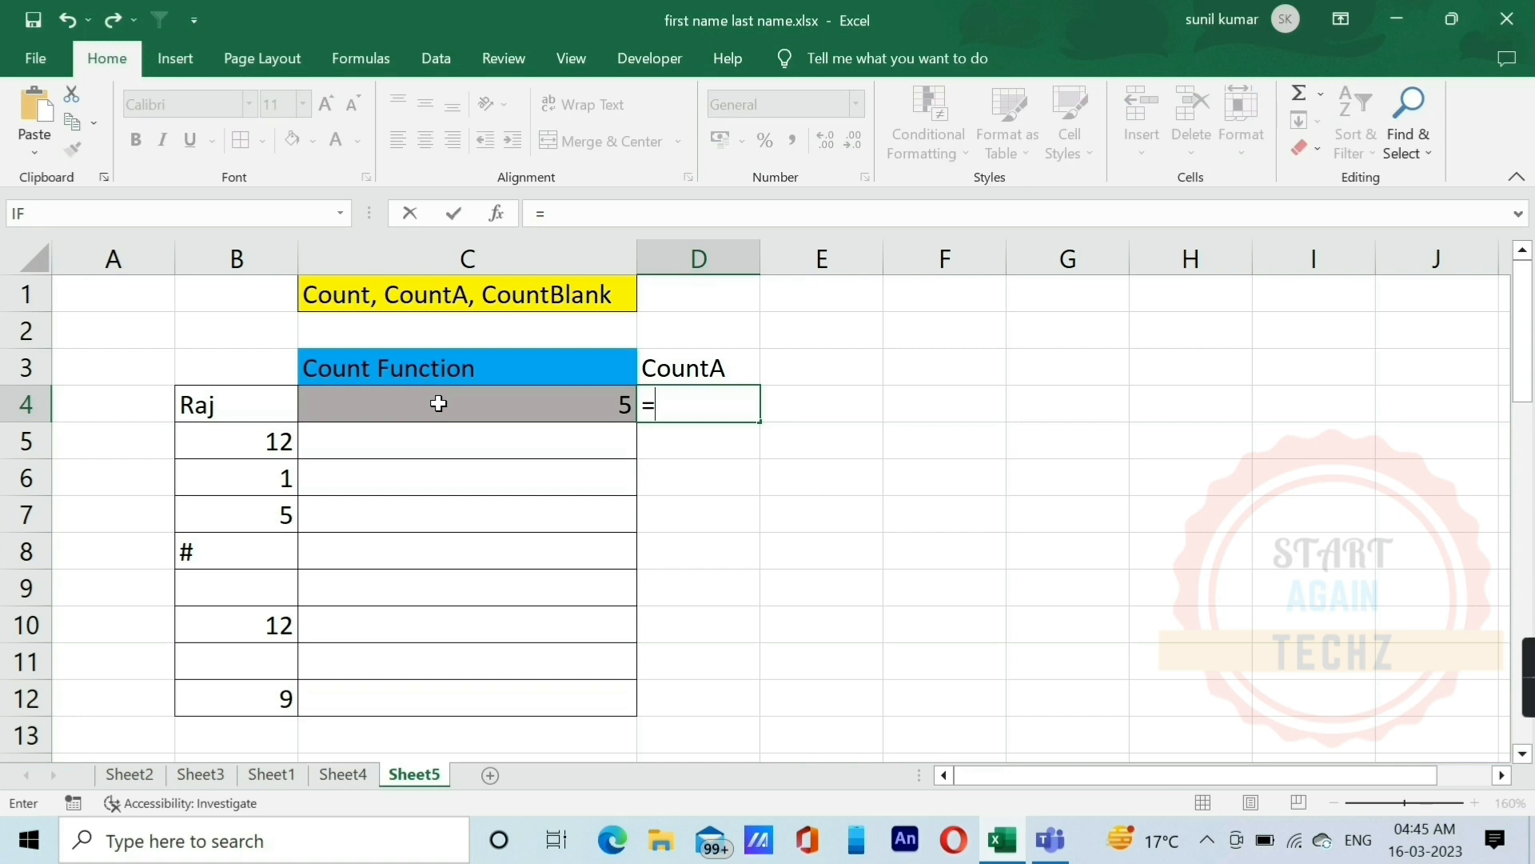
{"action": "type", "text": "cou"}
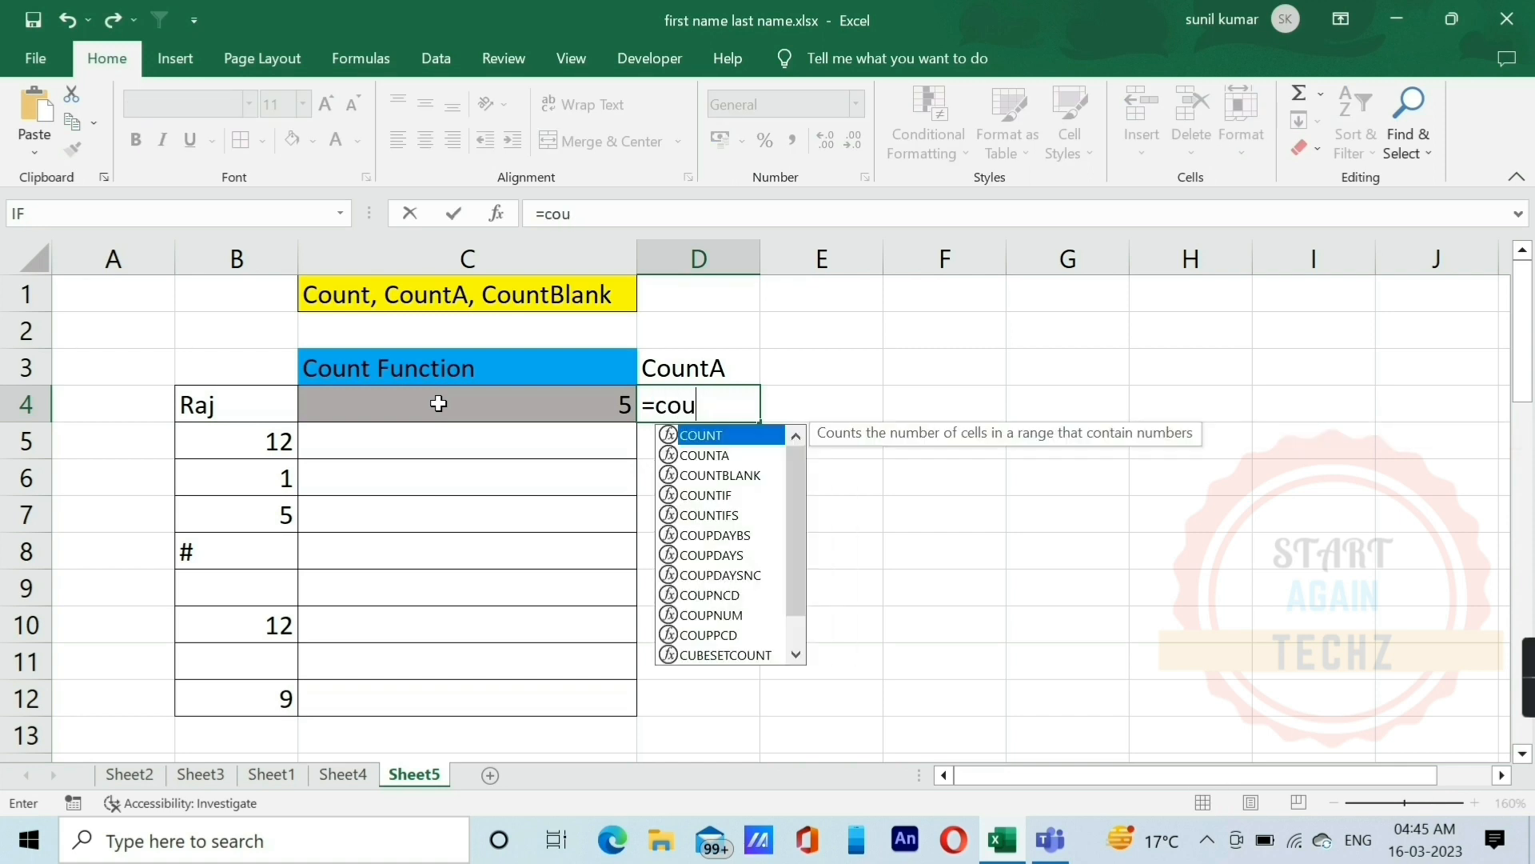
{"action": "key", "text": "Down"}
{"action": "key", "text": "Tab"}
{"action": "key", "text": "Left"}
{"action": "key", "text": "Left"}
{"action": "key", "text": "Left"}
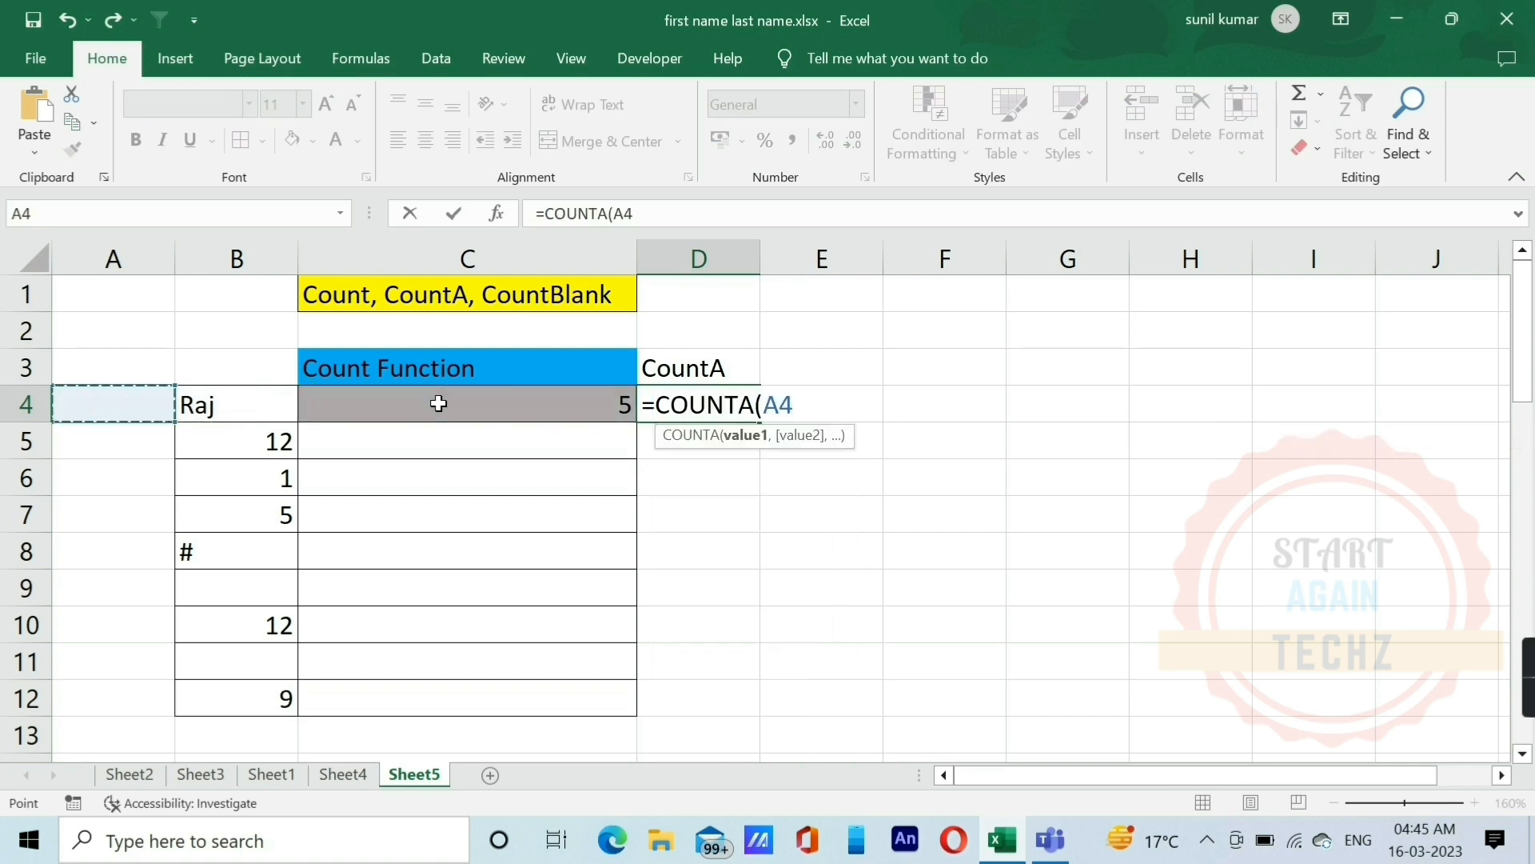
{"action": "key", "text": "Right"}
{"action": "key", "text": "shift+Down"}
{"action": "key", "text": "shift+Down"}
{"action": "key", "text": "shift+Down"}
{"action": "key", "text": "shift+Down"}
{"action": "key", "text": "shift+Down"}
{"action": "key", "text": "shift+Down"}
{"action": "key", "text": "shift+Down"}
{"action": "key", "text": "shift+Down"}
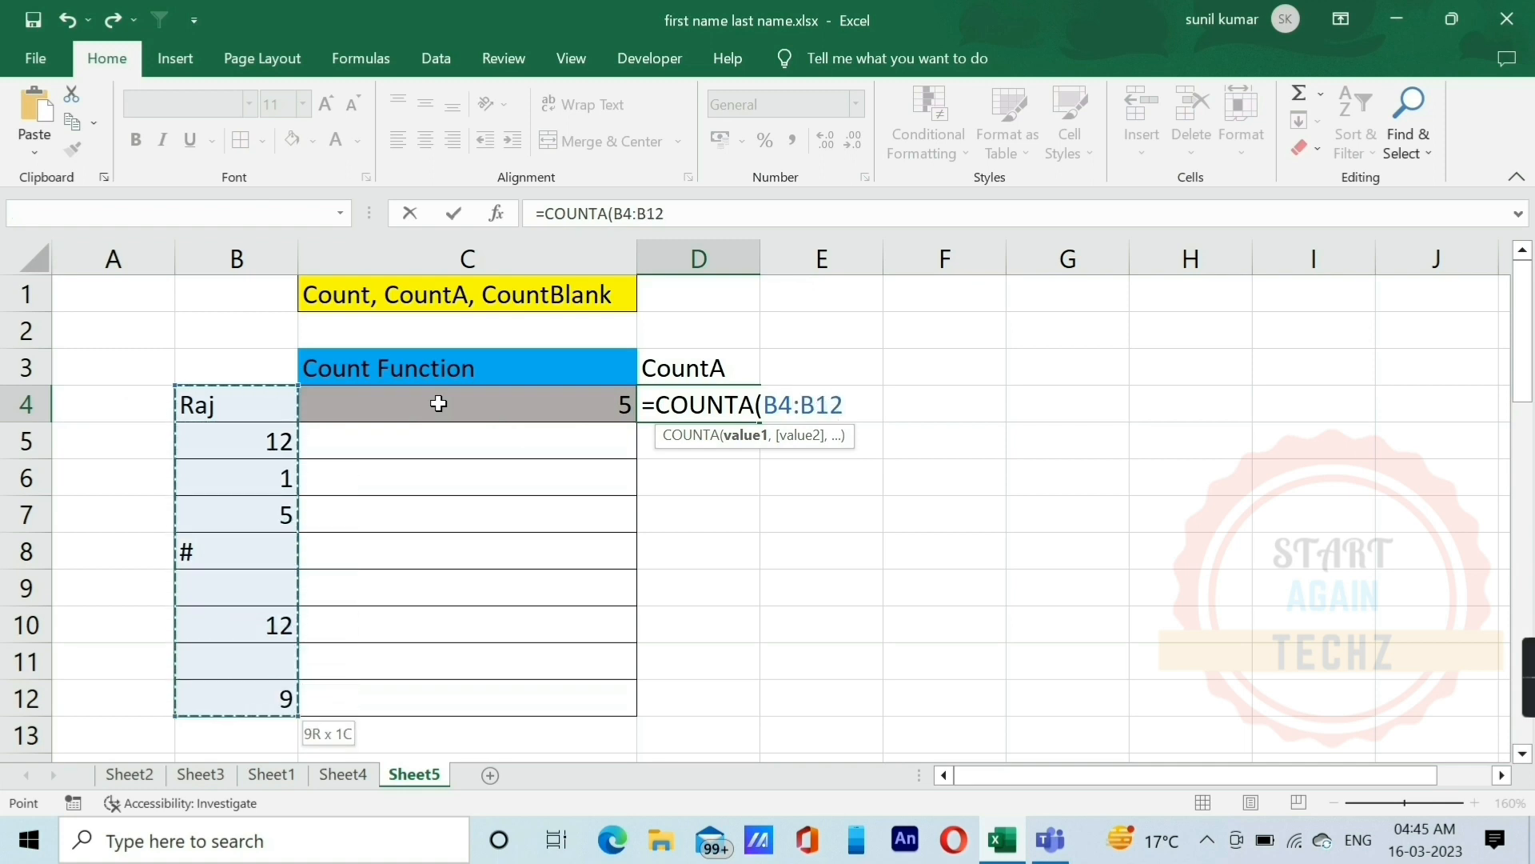
{"action": "type", "text": ")"}
{"action": "key", "text": "Return"}
{"action": "key", "text": "Up"}
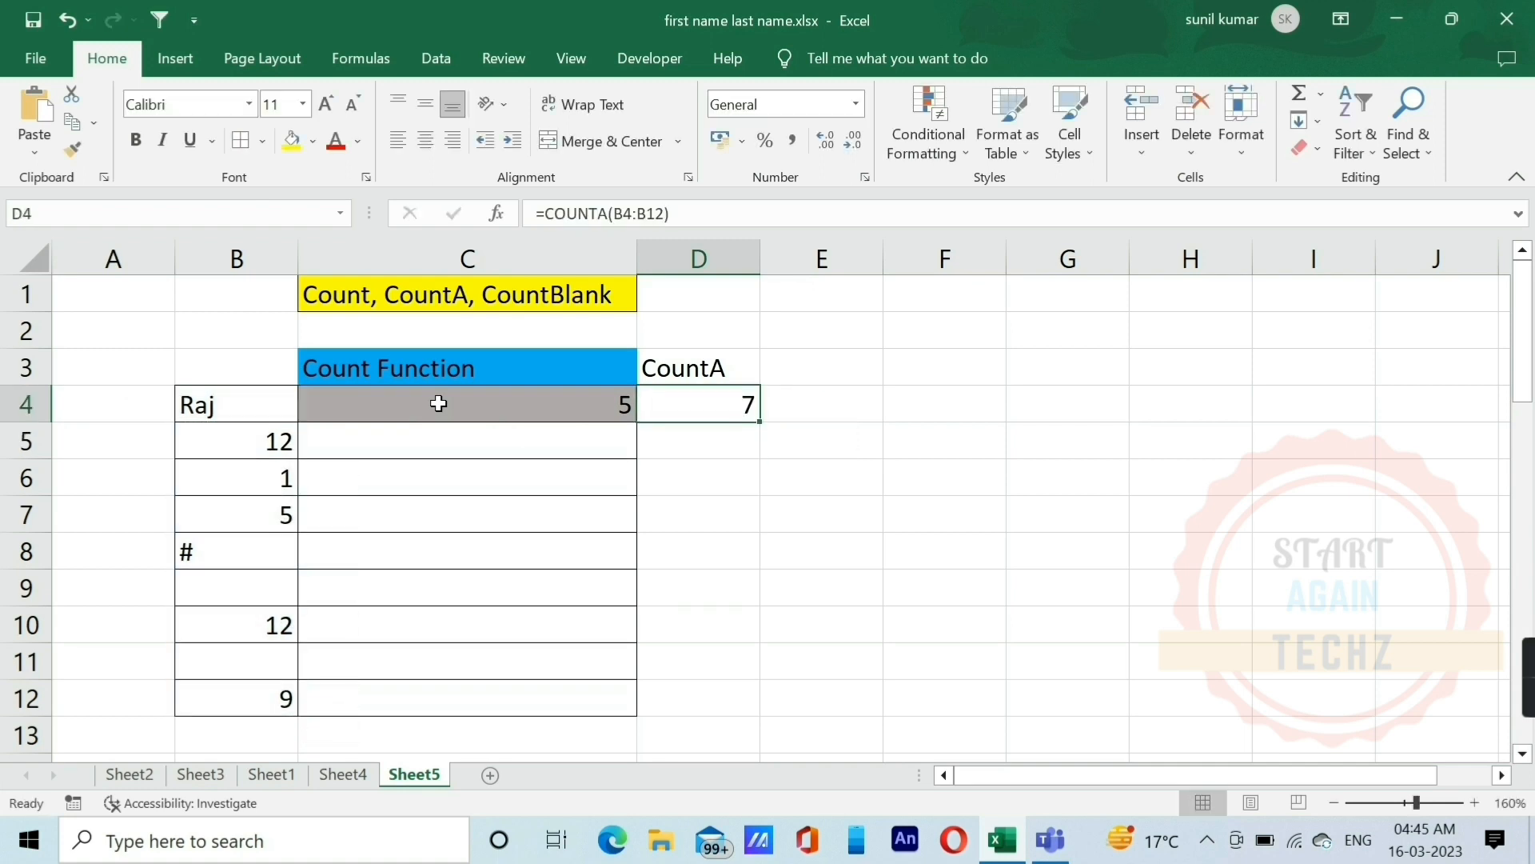
{"action": "left_click", "coordinate": [438, 404]}
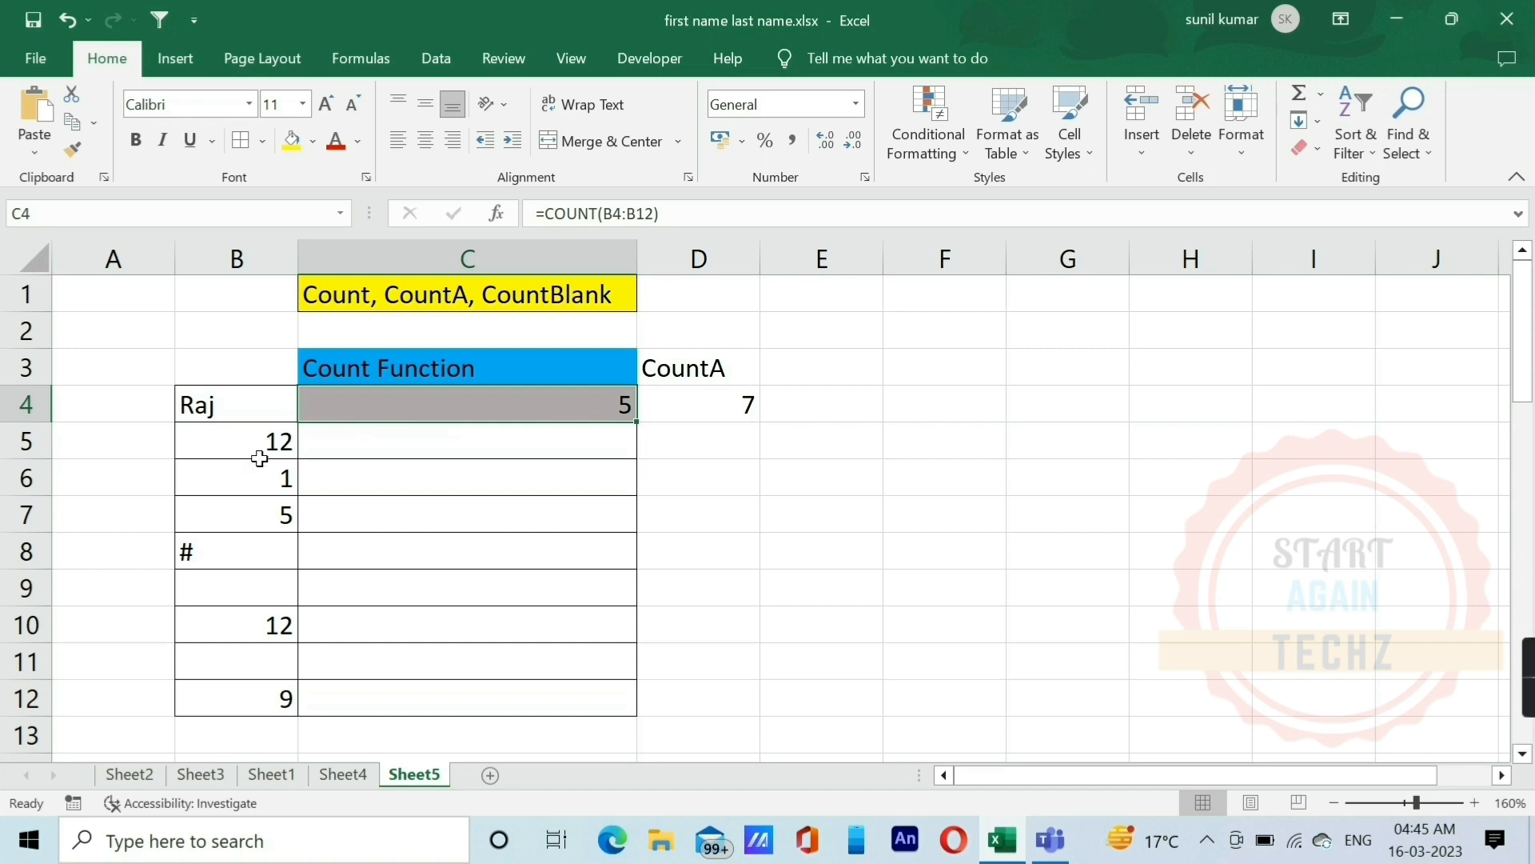
{"action": "left_click", "coordinate": [723, 407]}
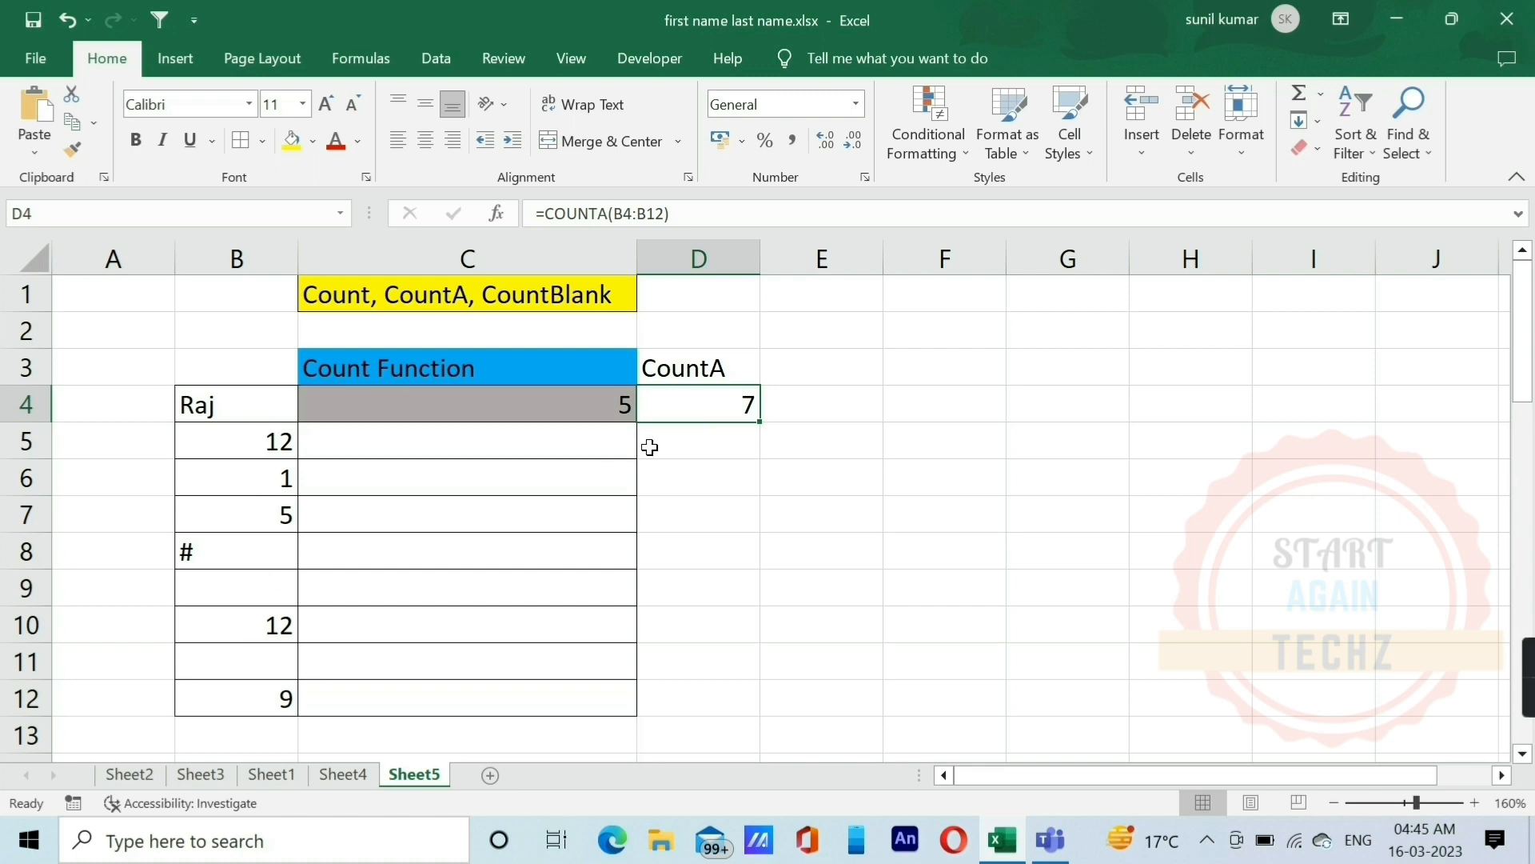
Step: Enter the formula =D4-C4 in E4 to get the number of non-numeric entries, and check it against the data in column B
{"action": "left_click", "coordinate": [768, 397]}
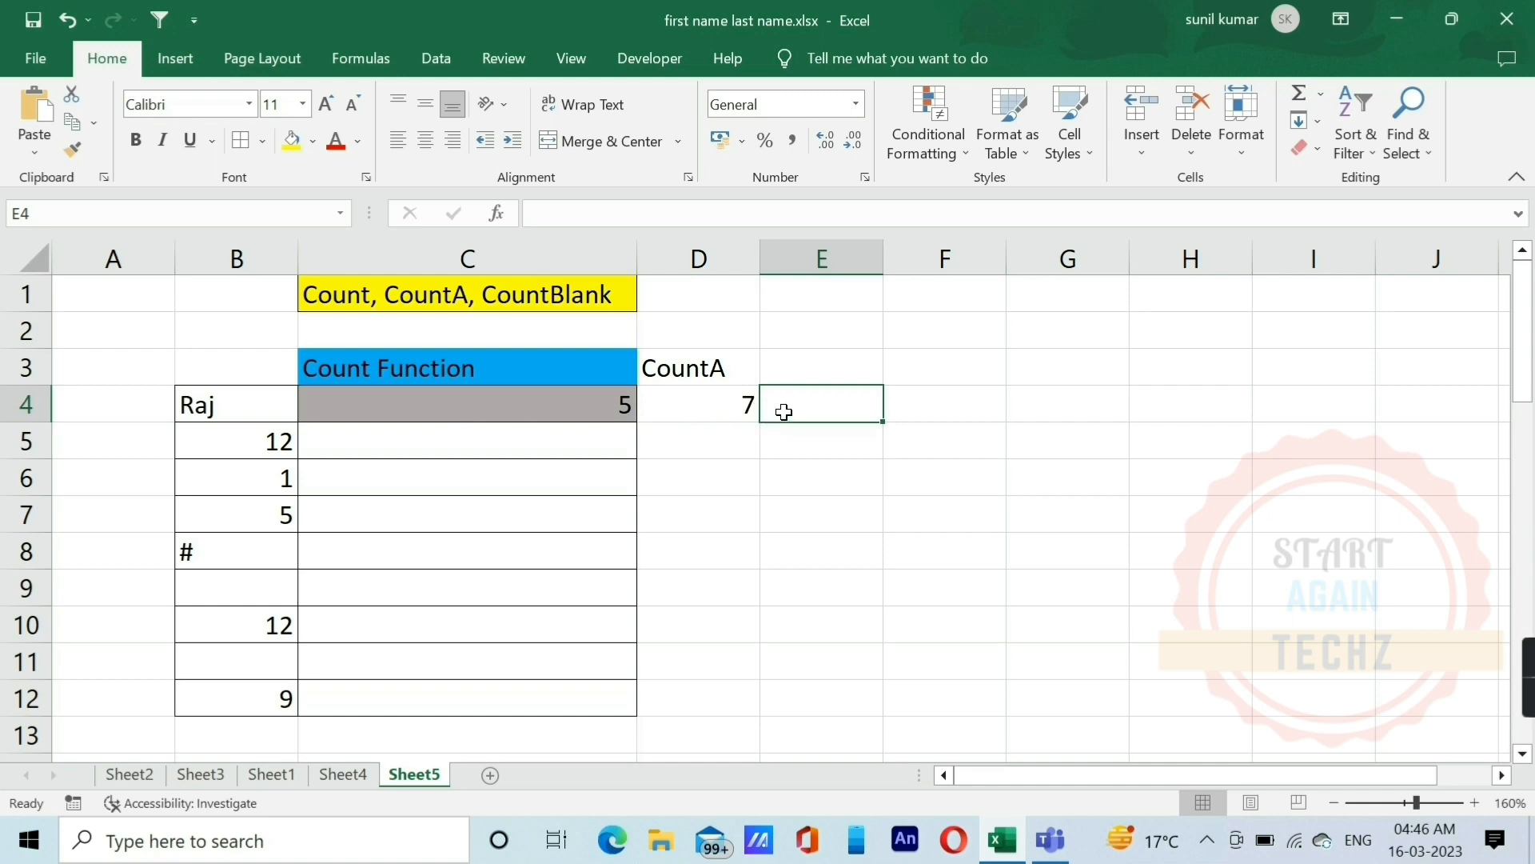
{"action": "type", "text": "="}
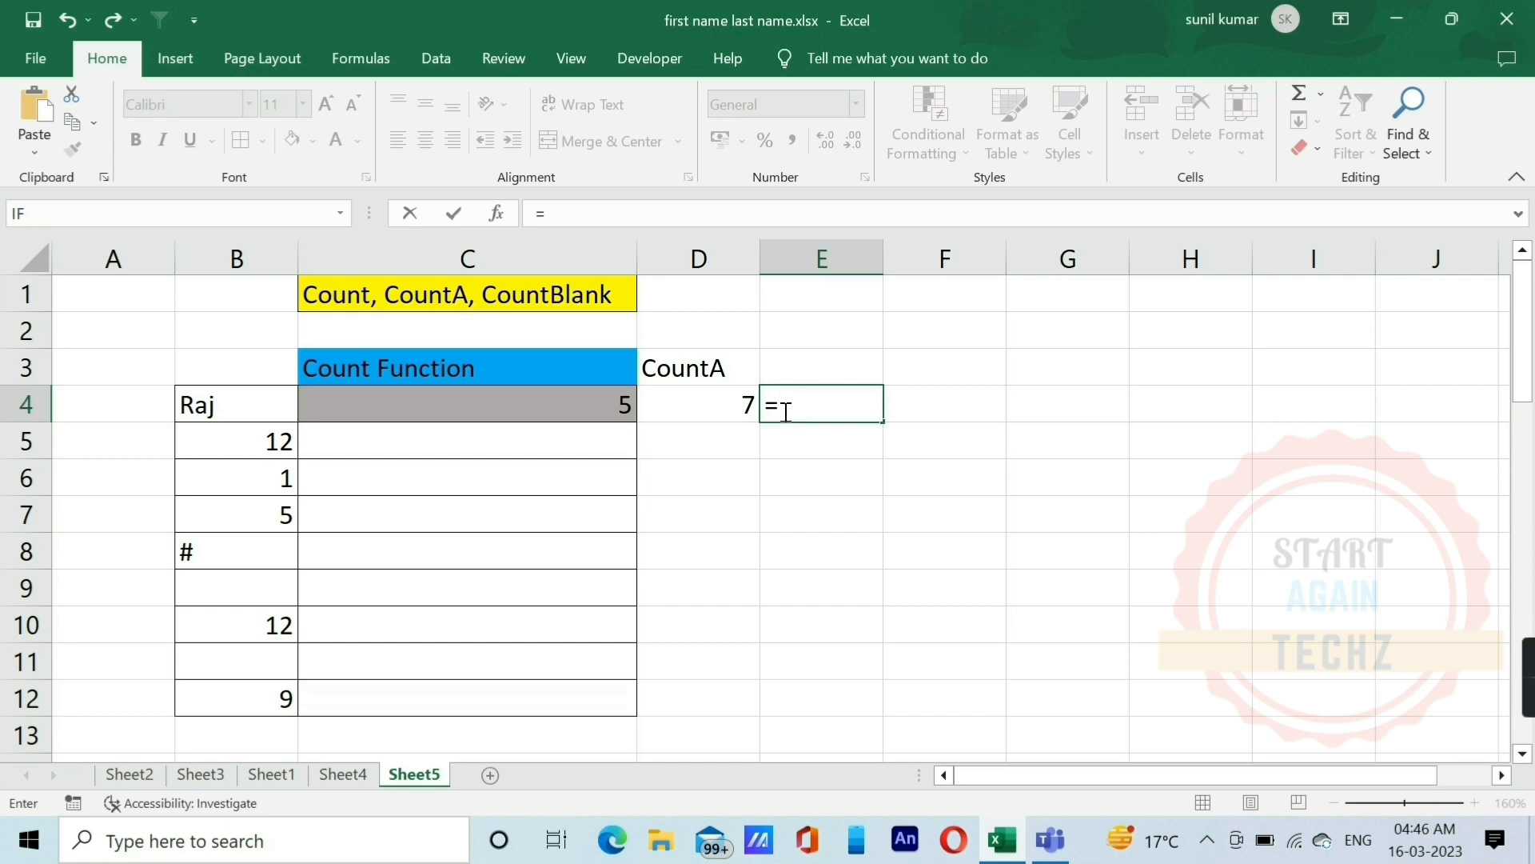
{"action": "key", "text": "Left"}
{"action": "type", "text": "-"}
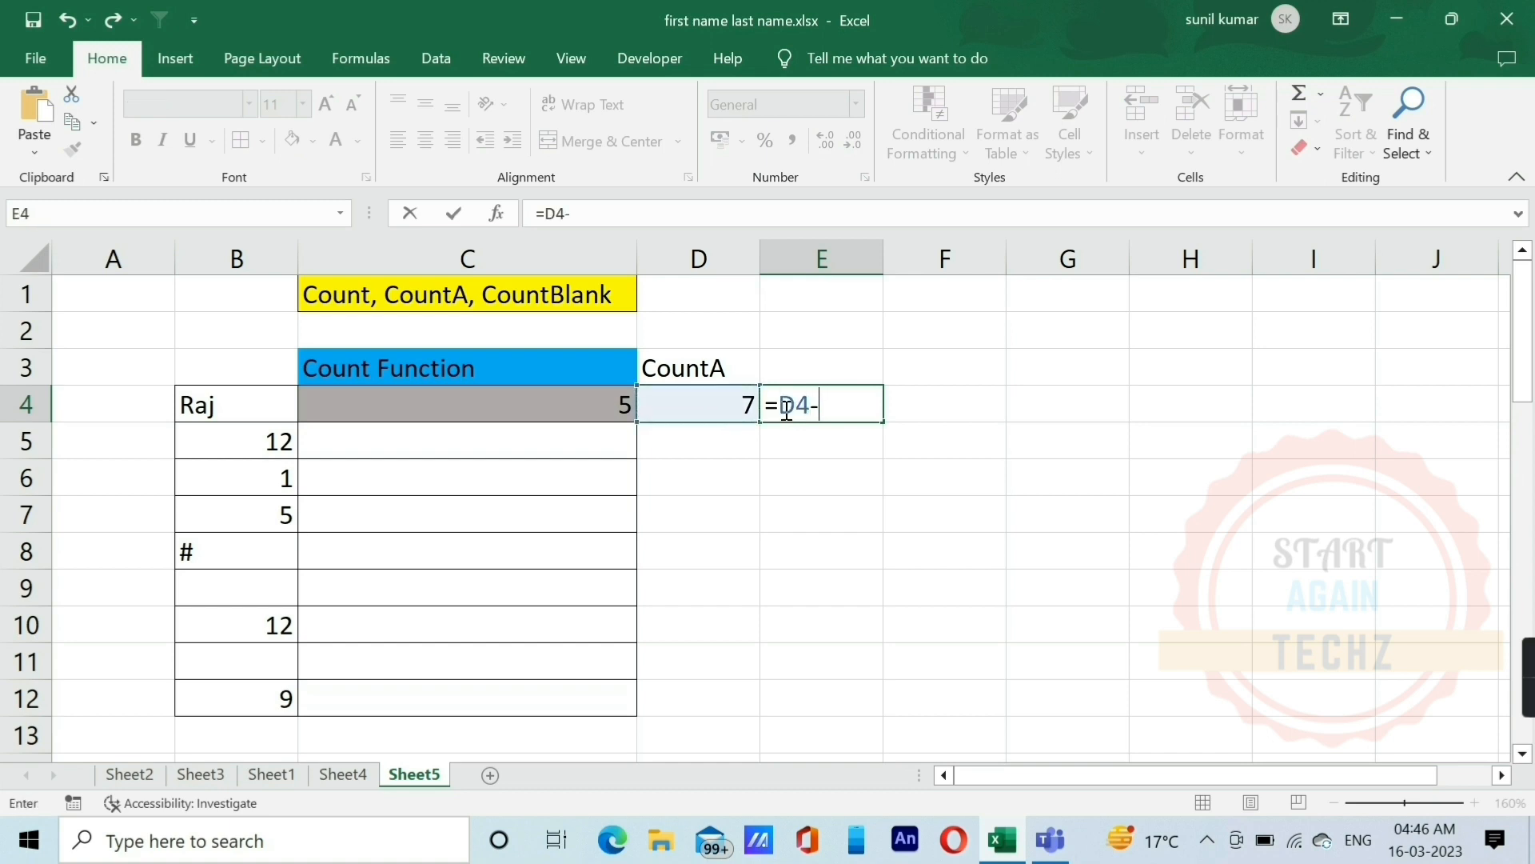
{"action": "key", "text": "Left"}
{"action": "key", "text": "Left"}
{"action": "key", "text": "Return"}
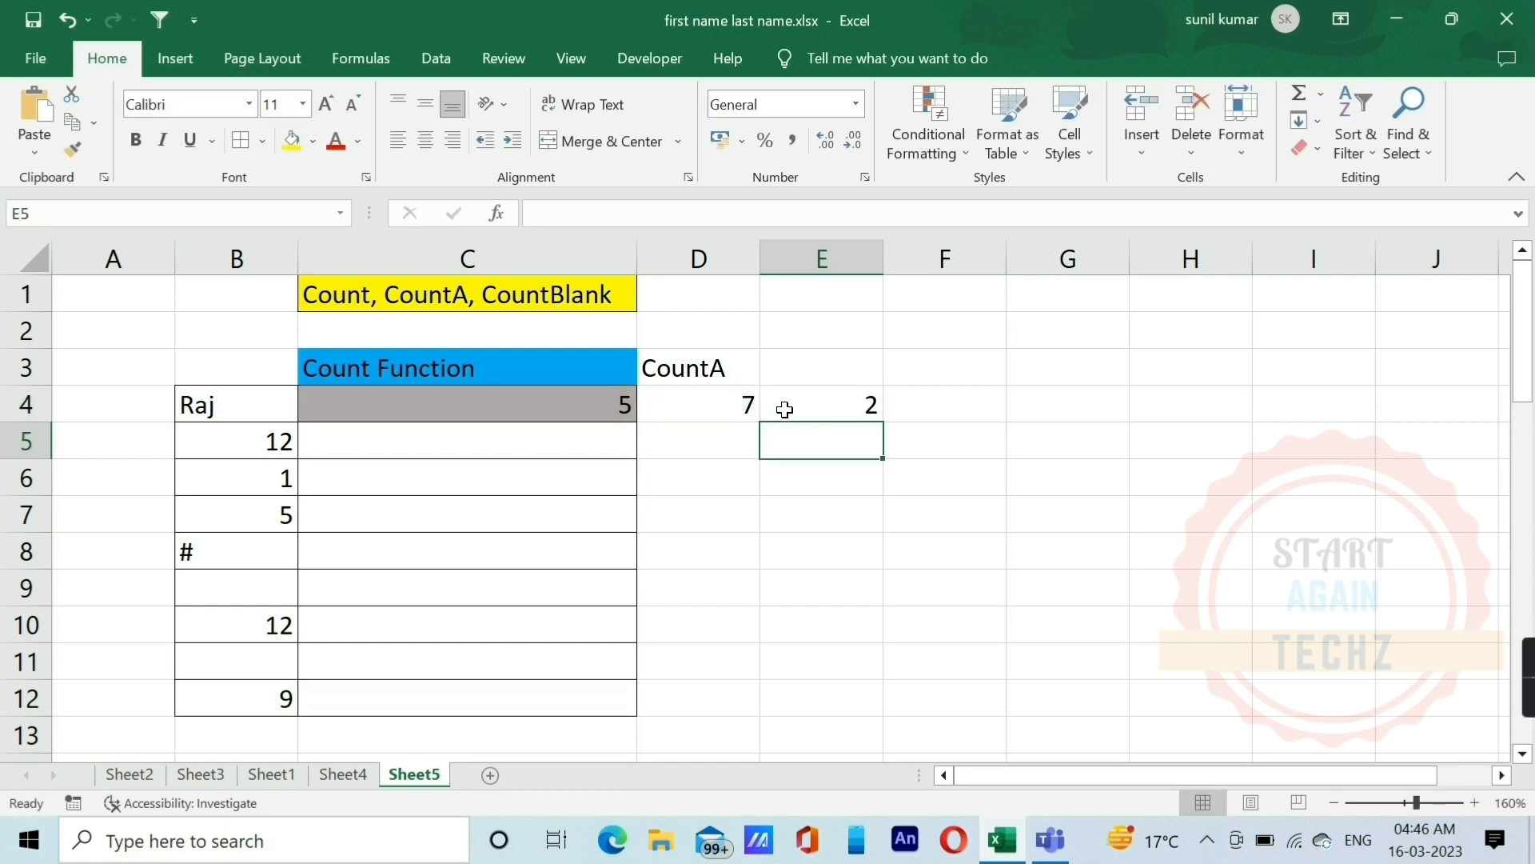
{"action": "left_click", "coordinate": [784, 409]}
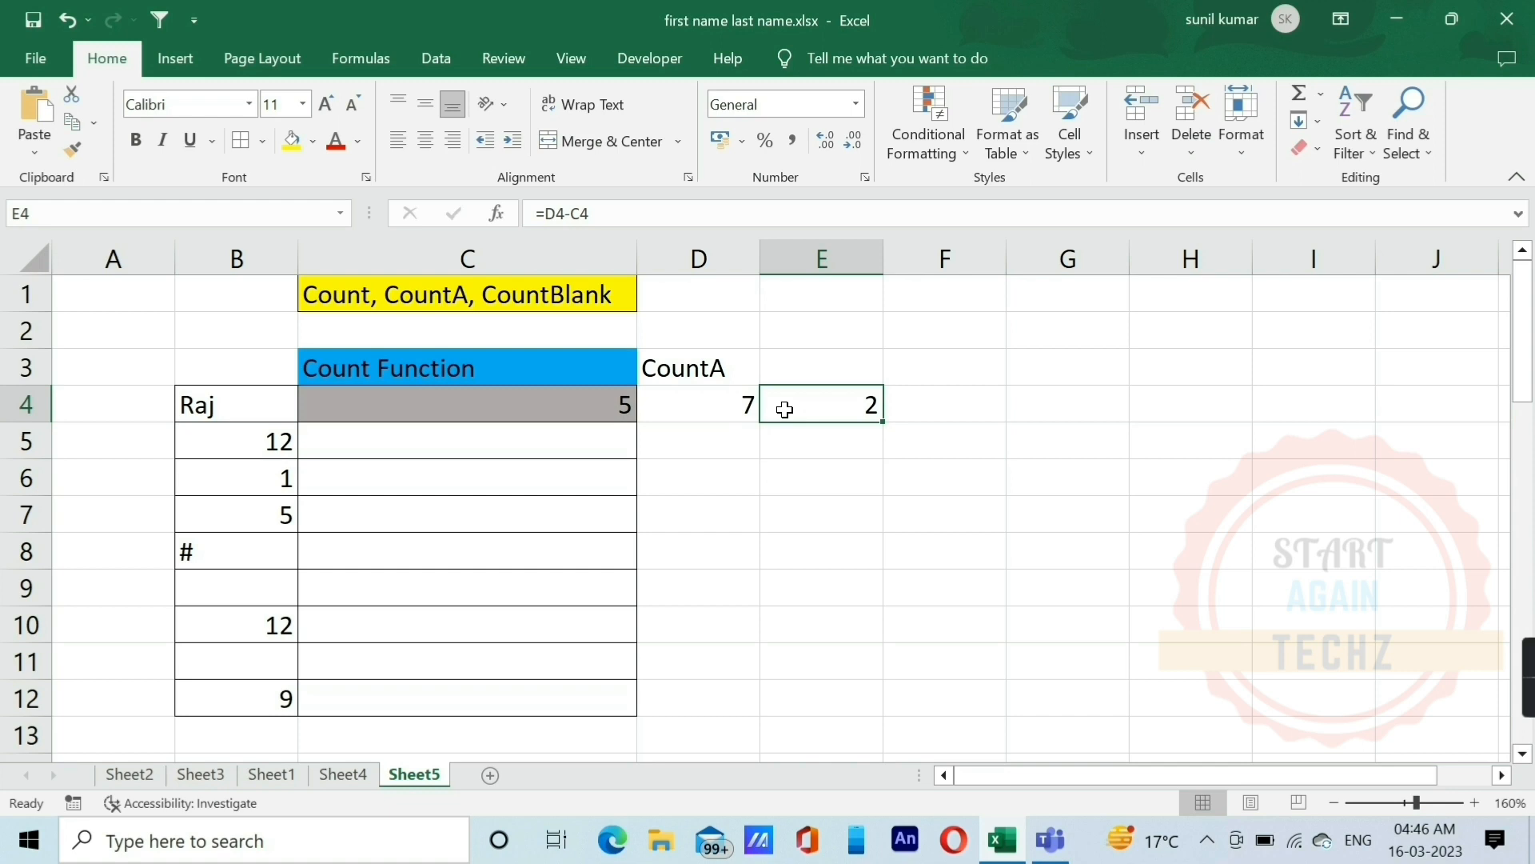
{"action": "left_click", "coordinate": [241, 404]}
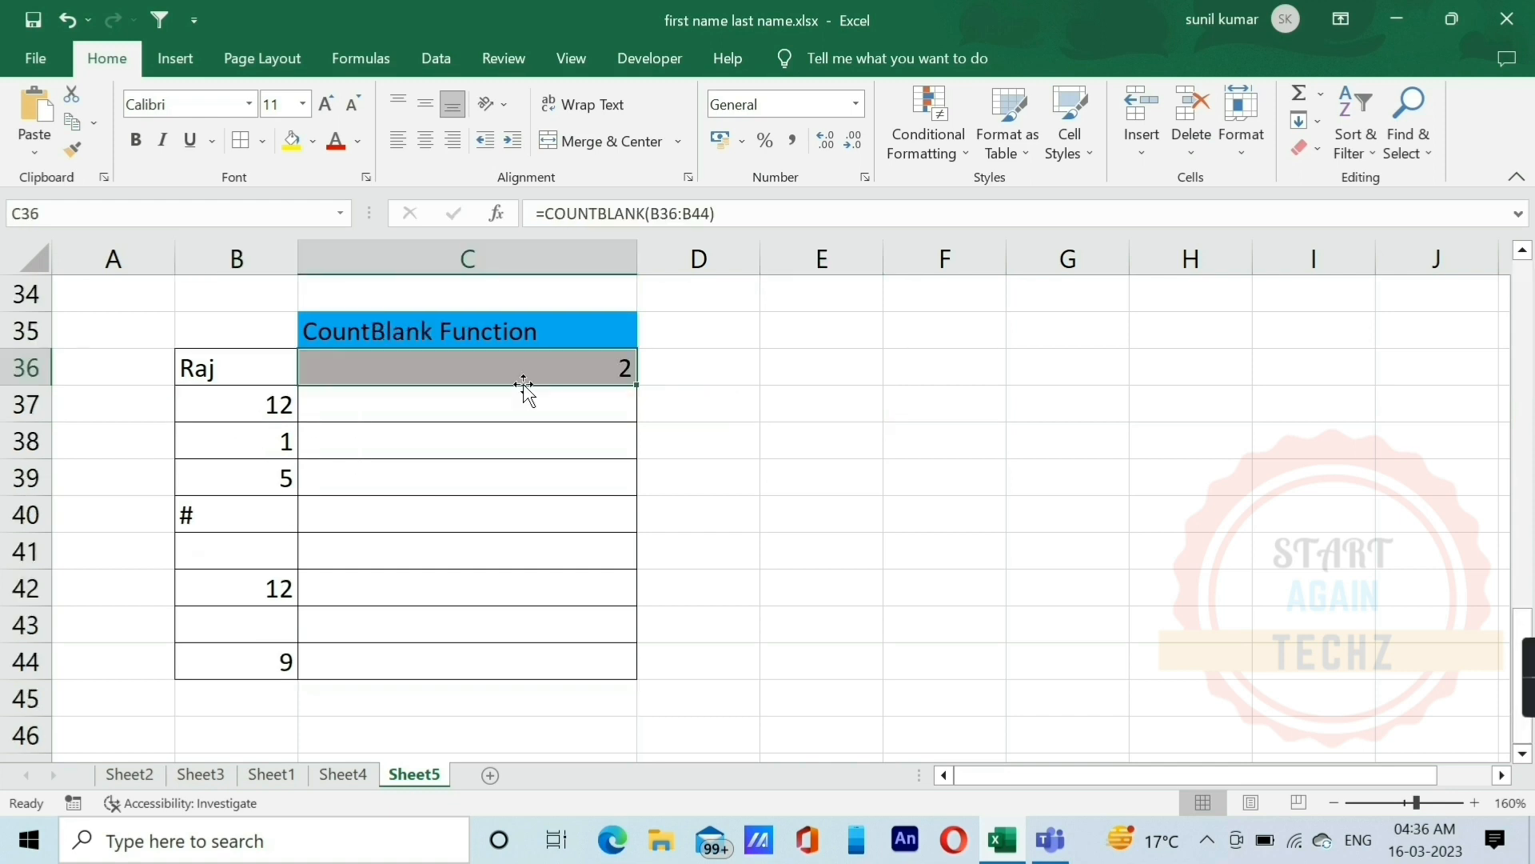